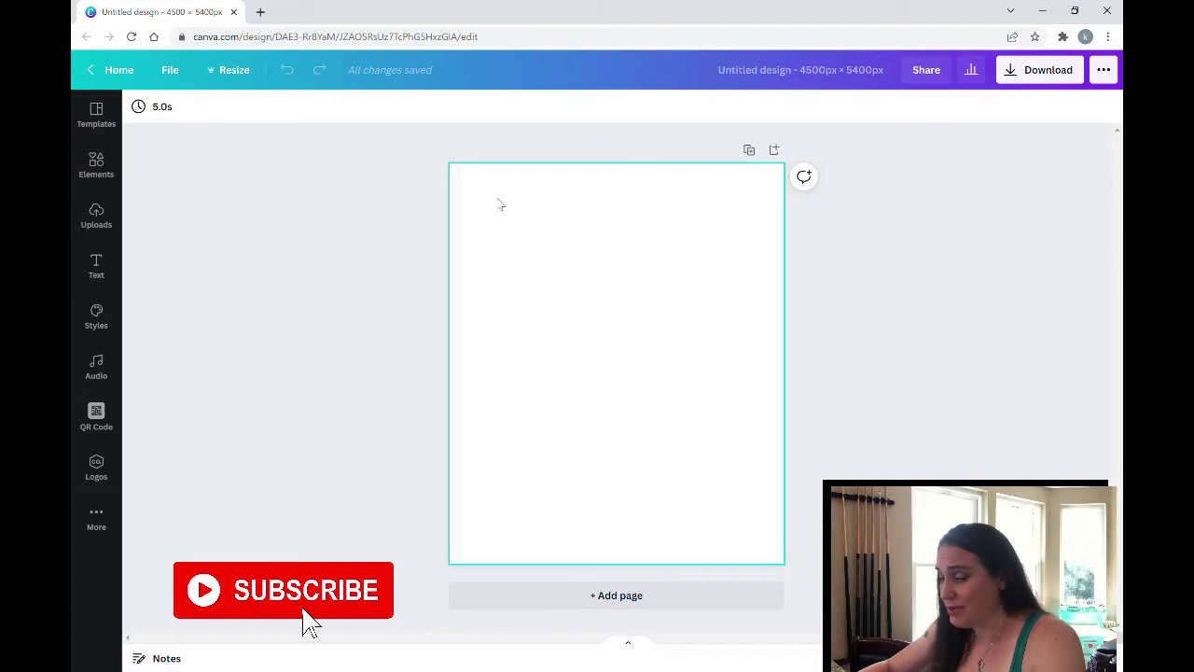
Set the page background colour to the default Black #000000 swatch.
{"action": "left_click", "coordinate": [573, 284]}
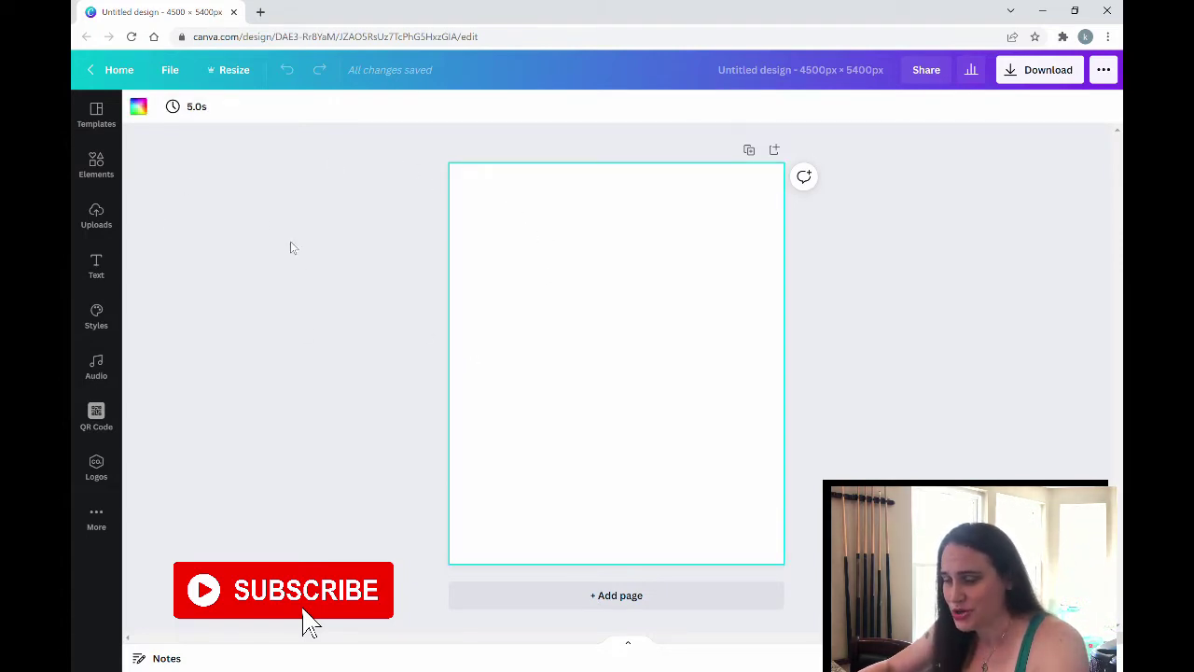
{"action": "left_click", "coordinate": [140, 108]}
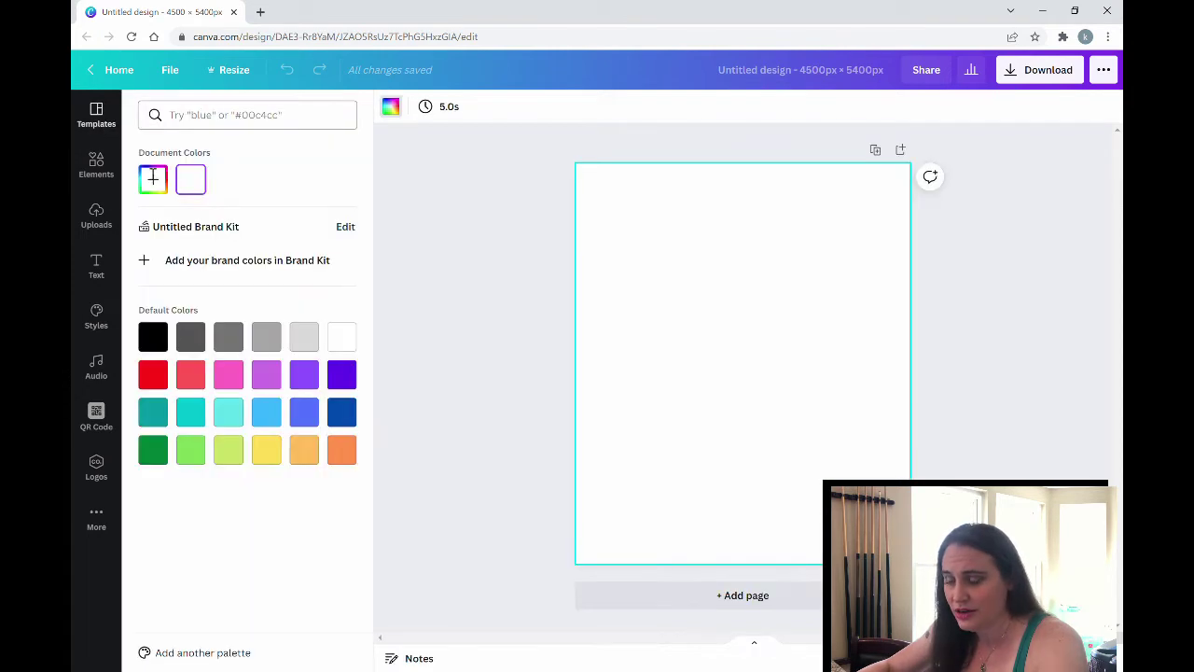
{"action": "left_click", "coordinate": [150, 336]}
{"action": "left_click", "coordinate": [475, 301]}
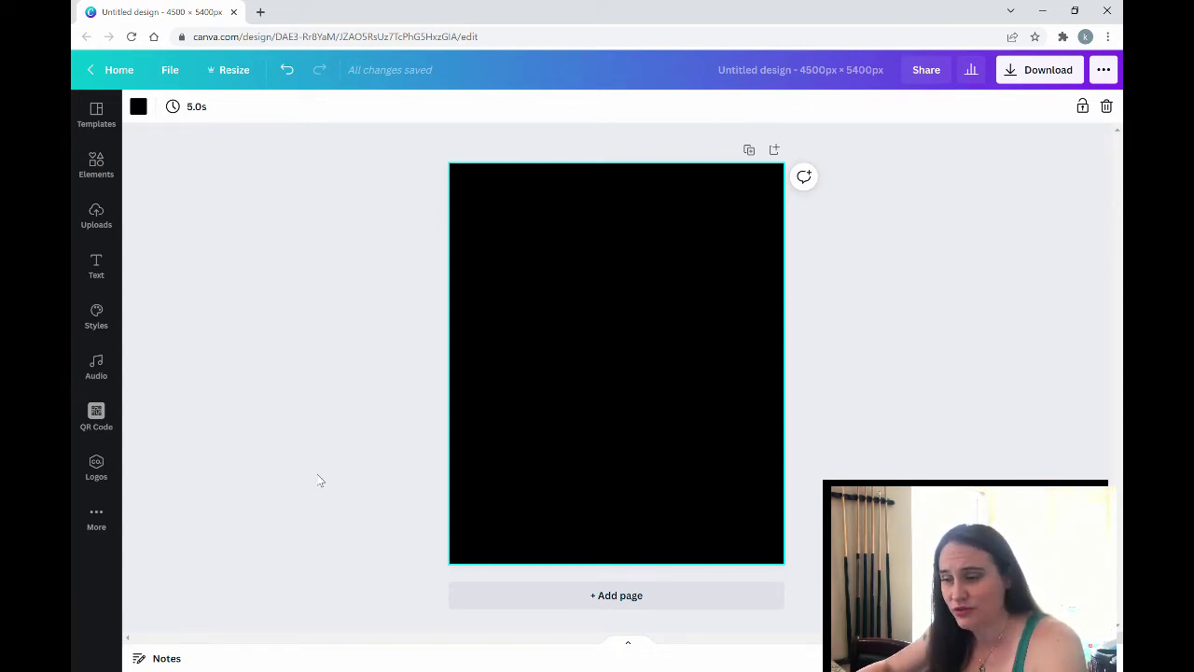
Pick the Frames suggestion in the Elements search and scroll through the shaped frames.
{"action": "left_click", "coordinate": [97, 164]}
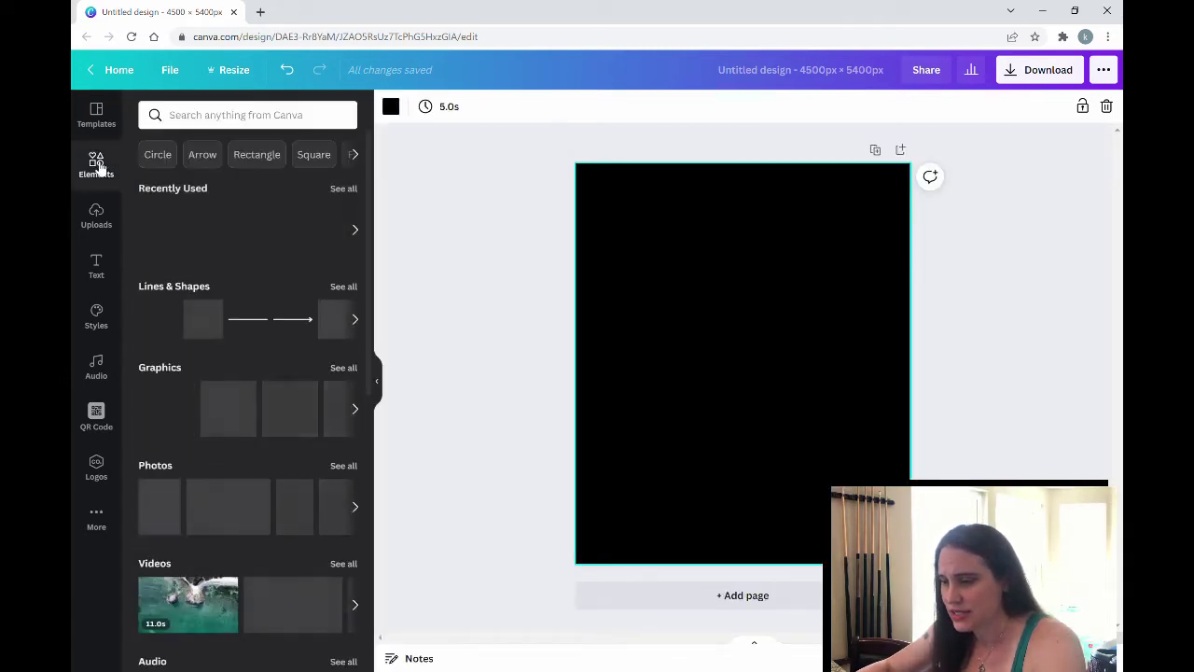
{"action": "left_click", "coordinate": [213, 115]}
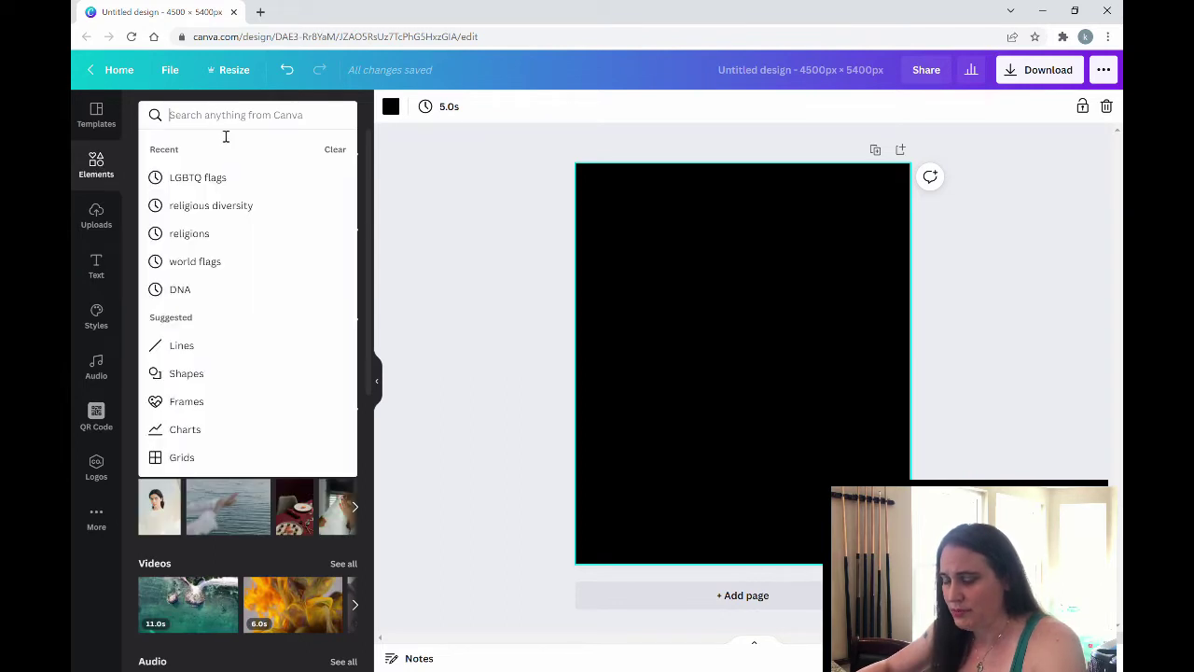
{"action": "left_click", "coordinate": [186, 407]}
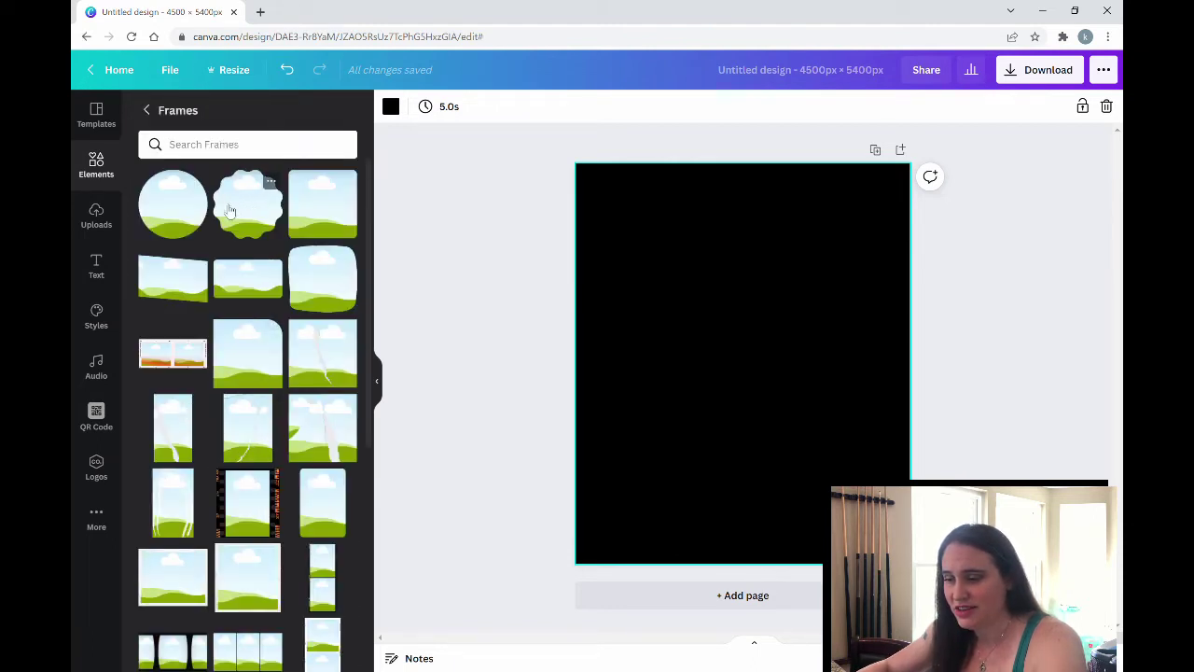
{"action": "scroll", "coordinate": [252, 314], "scroll_direction": "down", "scroll_amount": 3}
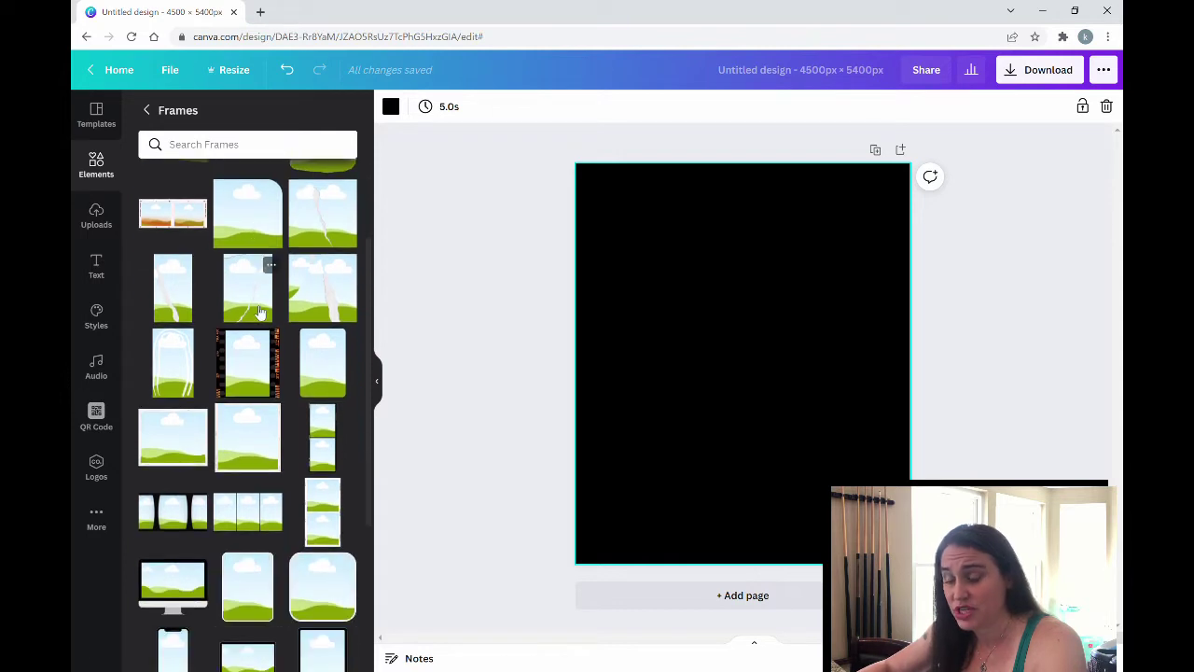
{"action": "scroll", "coordinate": [261, 315], "scroll_direction": "down", "scroll_amount": 8}
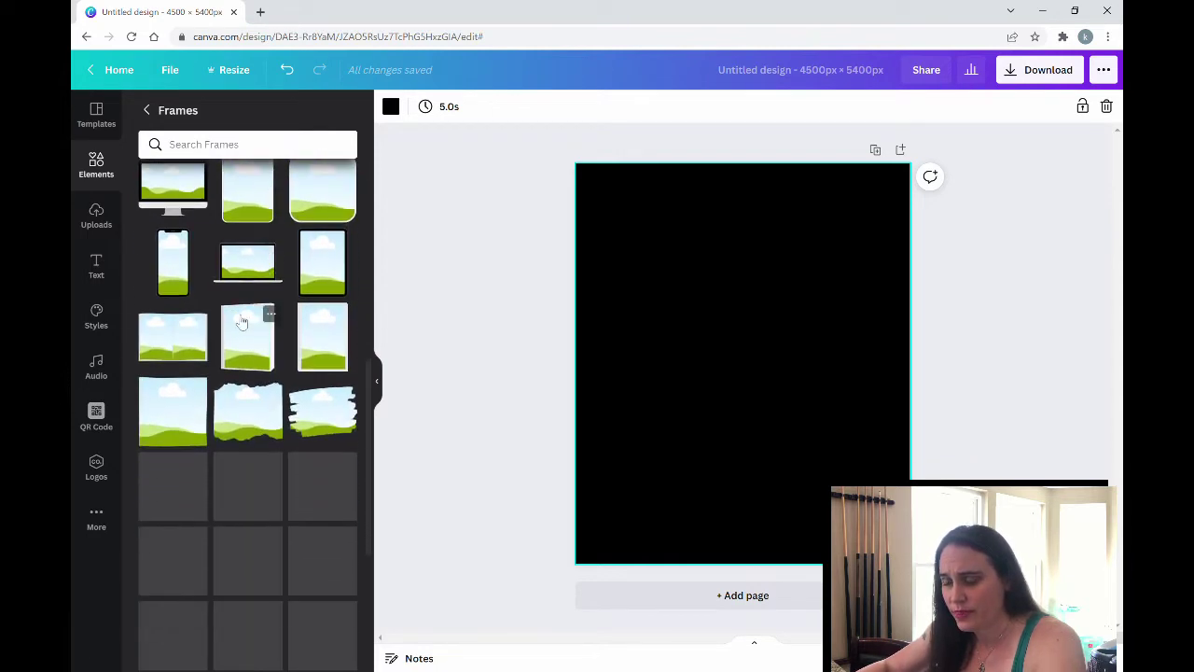
{"action": "scroll", "coordinate": [240, 322], "scroll_direction": "down", "scroll_amount": 3}
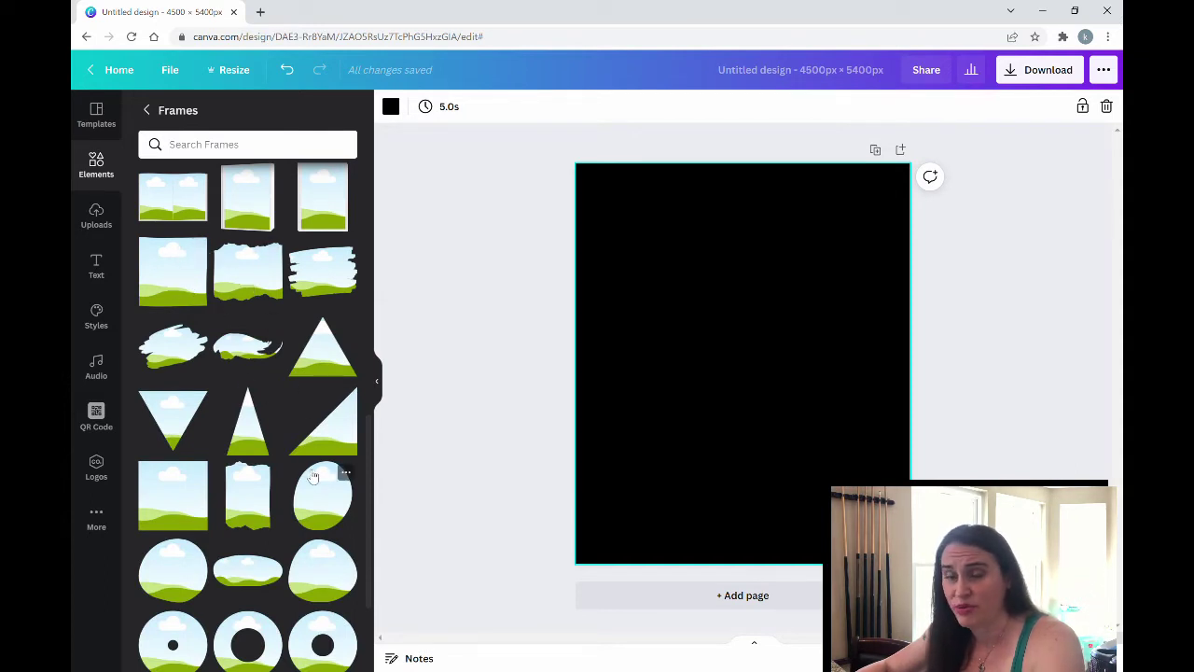
{"action": "scroll", "coordinate": [252, 373], "scroll_direction": "down", "scroll_amount": 3}
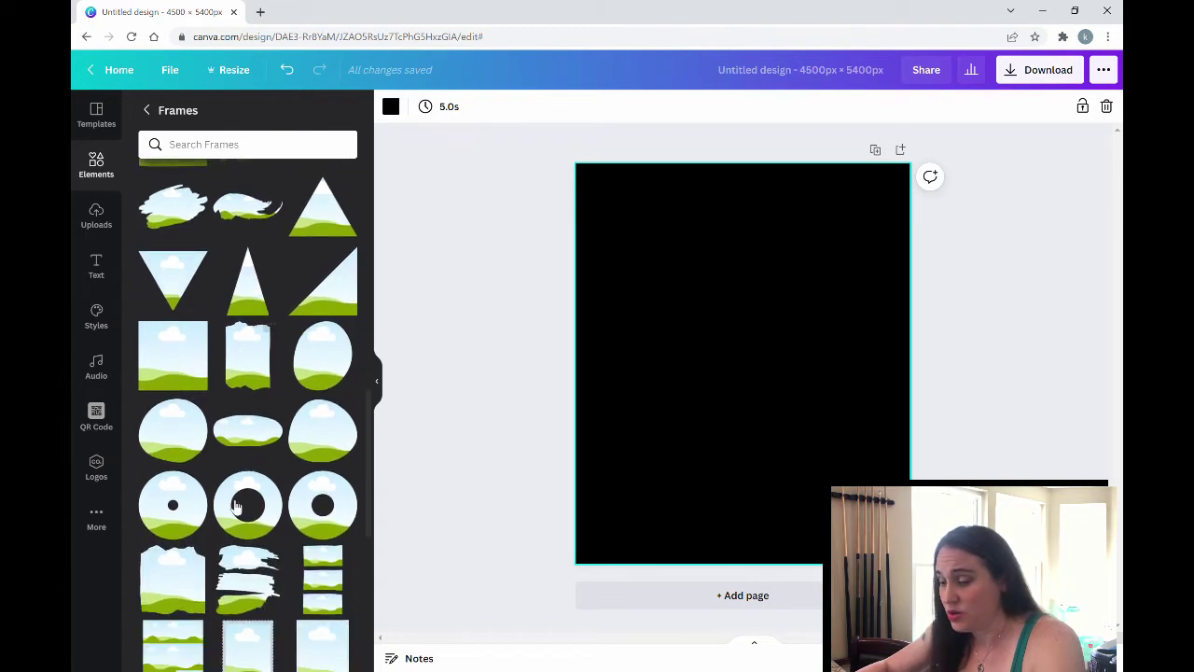
{"action": "scroll", "coordinate": [262, 435], "scroll_direction": "up", "scroll_amount": 3}
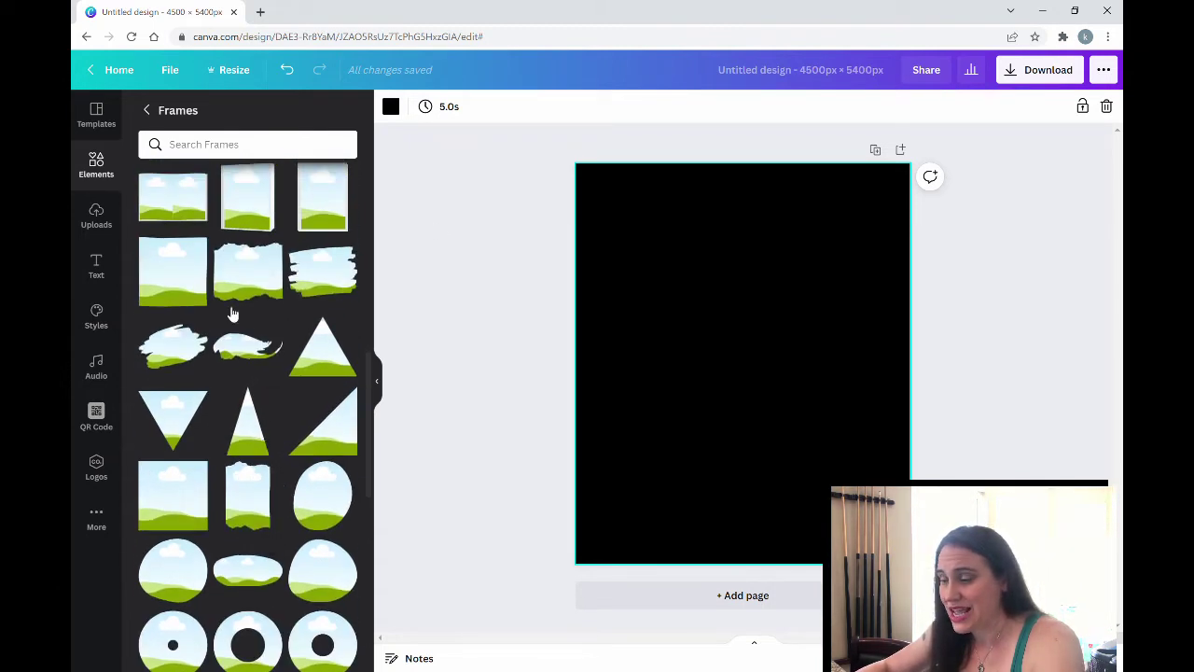
Add a square frame and a torn-paper frame, placing the torn-paper one above.
{"action": "left_click", "coordinate": [182, 273]}
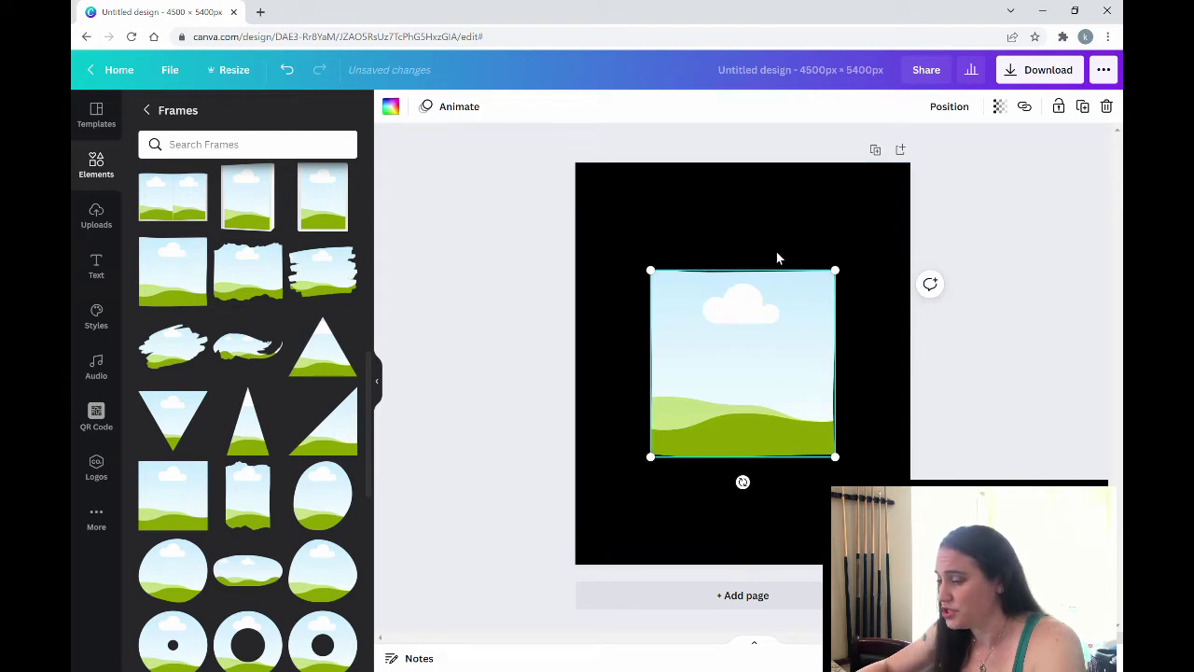
{"action": "left_click", "coordinate": [275, 274]}
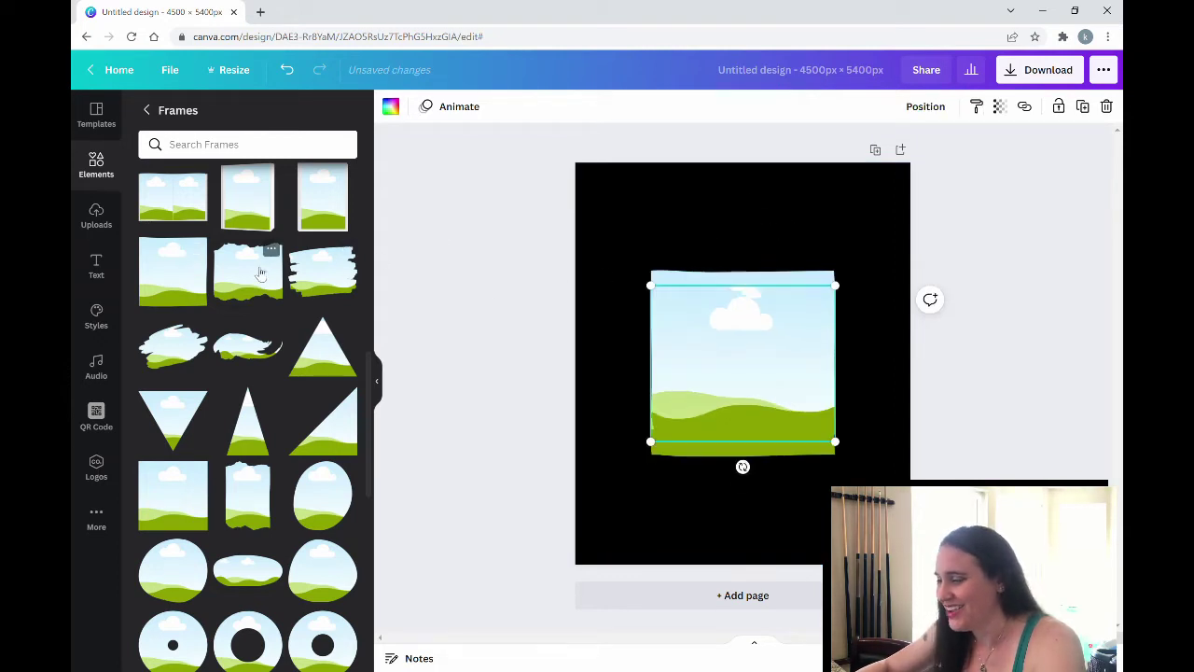
{"action": "left_click_drag", "start_coordinate": [743, 415], "coordinate": [741, 315]}
{"action": "left_click_drag", "start_coordinate": [749, 435], "coordinate": [750, 509]}
{"action": "left_click", "coordinate": [512, 332]}
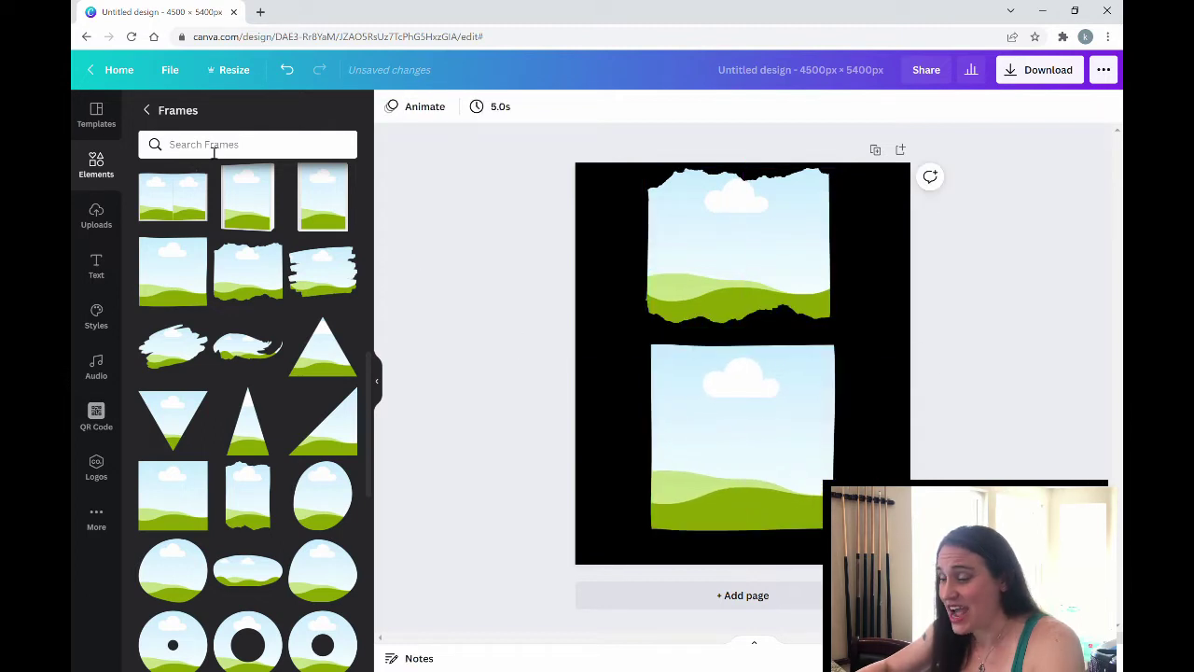
Fill the square frame with a couple photo and the torn-paper frame with an ocean photo.
{"action": "left_click", "coordinate": [150, 110]}
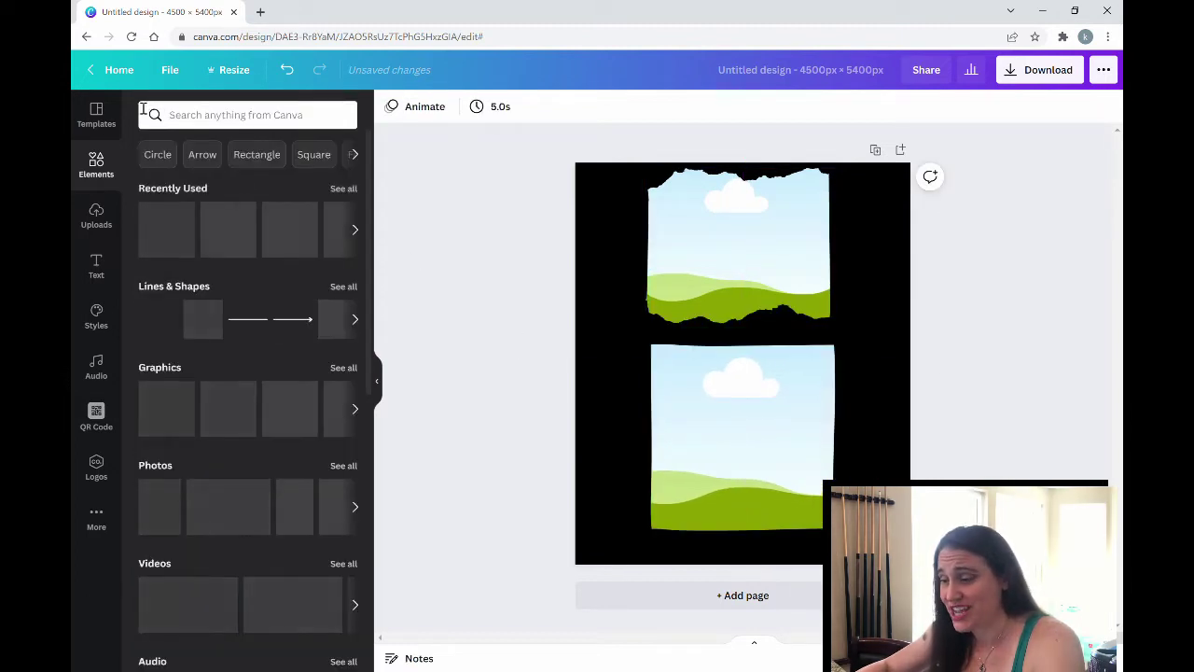
{"action": "left_click", "coordinate": [343, 466]}
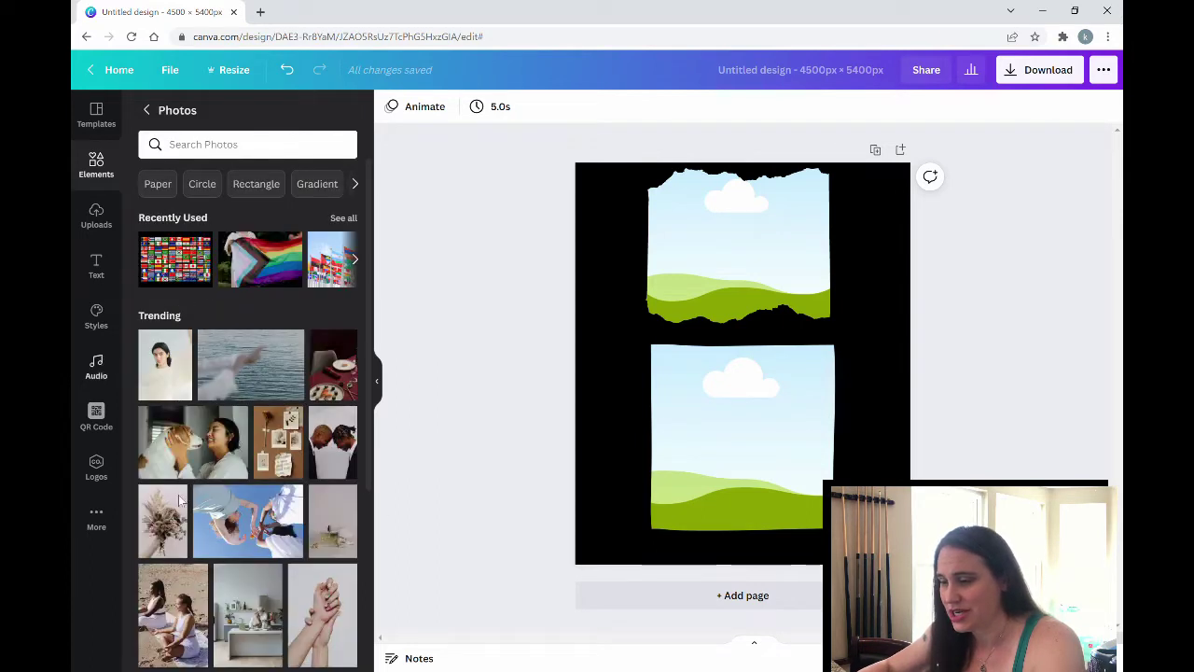
{"action": "left_click_drag", "start_coordinate": [209, 530], "coordinate": [737, 439]}
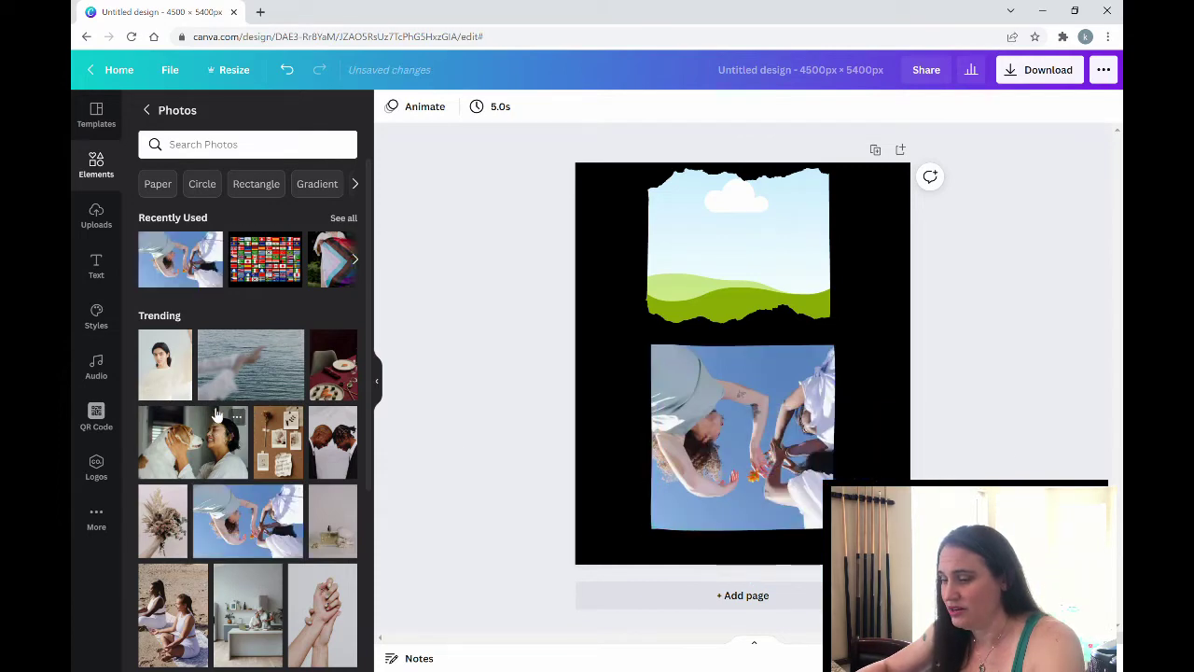
{"action": "left_click_drag", "start_coordinate": [234, 378], "coordinate": [694, 247]}
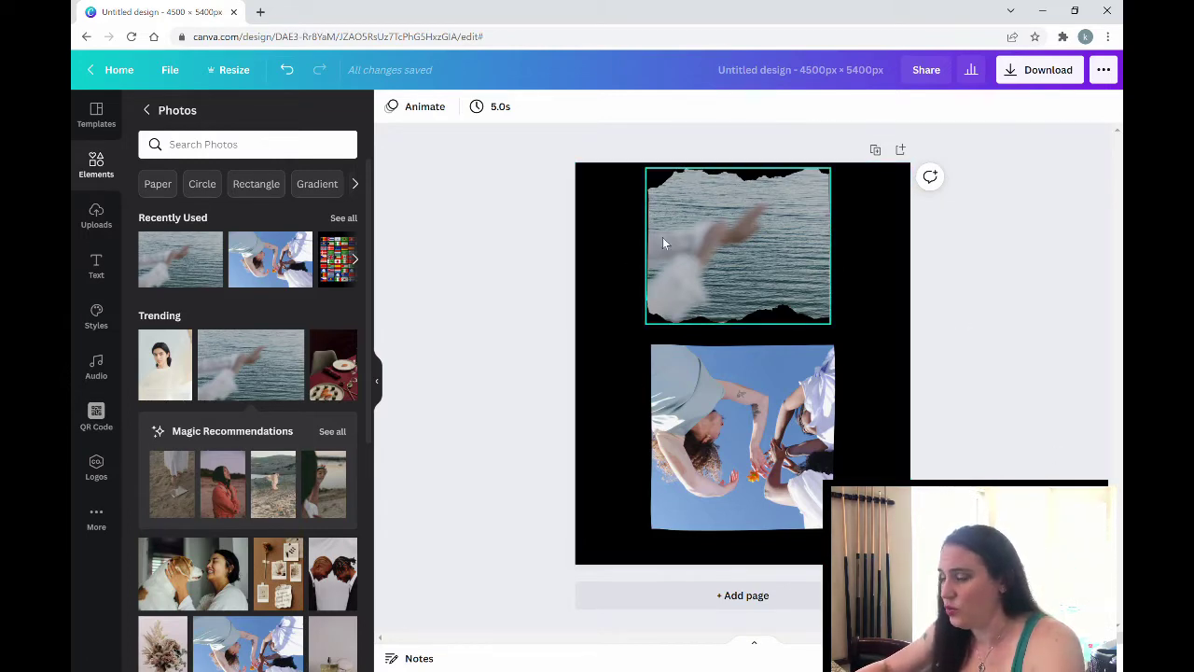
Crop the ocean photo inside its torn-paper frame, enlarging and shifting it.
{"action": "double_click", "coordinate": [744, 222]}
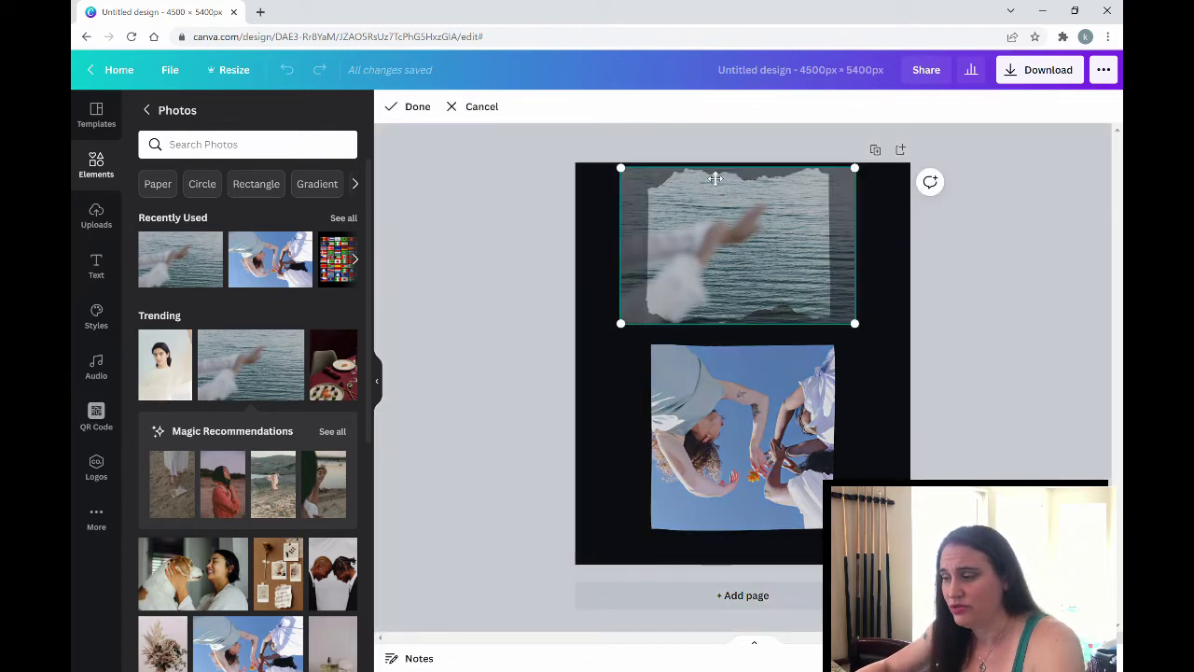
{"action": "mouse_move", "coordinate": [625, 333]}
{"action": "left_mouse_down"}
{"action": "mouse_move", "coordinate": [554, 379]}
{"action": "mouse_move", "coordinate": [491, 397]}
{"action": "mouse_move", "coordinate": [571, 370]}
{"action": "mouse_move", "coordinate": [608, 340]}
{"action": "left_mouse_up"}
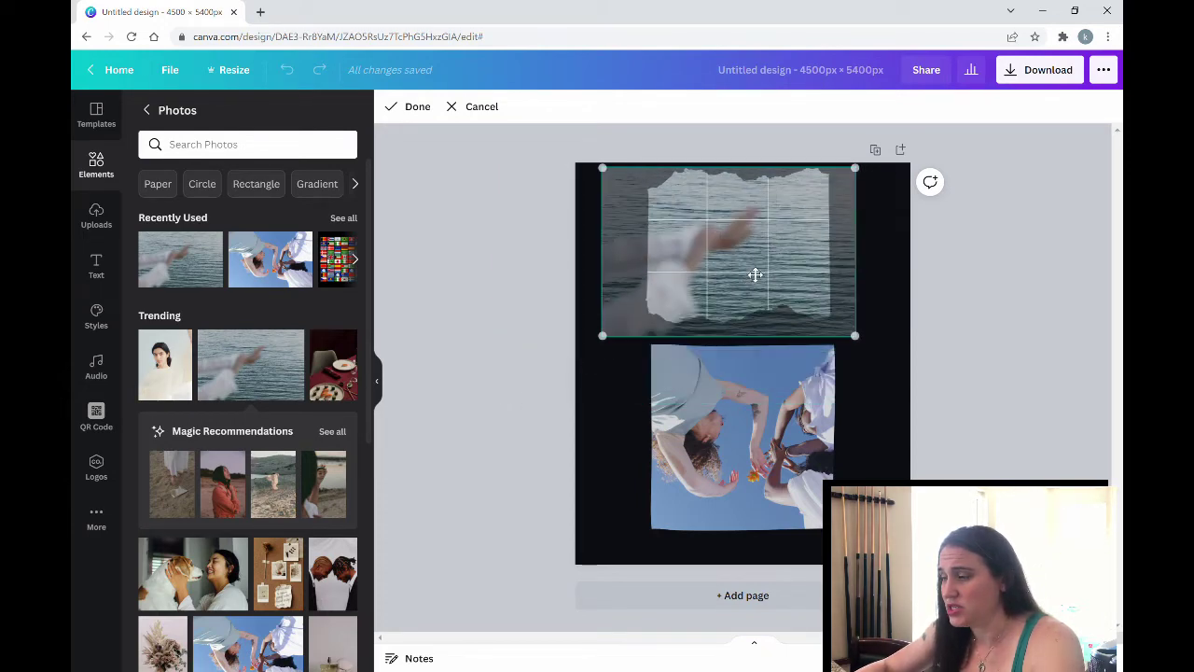
{"action": "mouse_move", "coordinate": [754, 274]}
{"action": "left_mouse_down"}
{"action": "mouse_move", "coordinate": [781, 271]}
{"action": "mouse_move", "coordinate": [728, 275]}
{"action": "mouse_move", "coordinate": [774, 280]}
{"action": "left_mouse_up"}
{"action": "left_click", "coordinate": [577, 418]}
{"action": "left_click", "coordinate": [560, 418]}
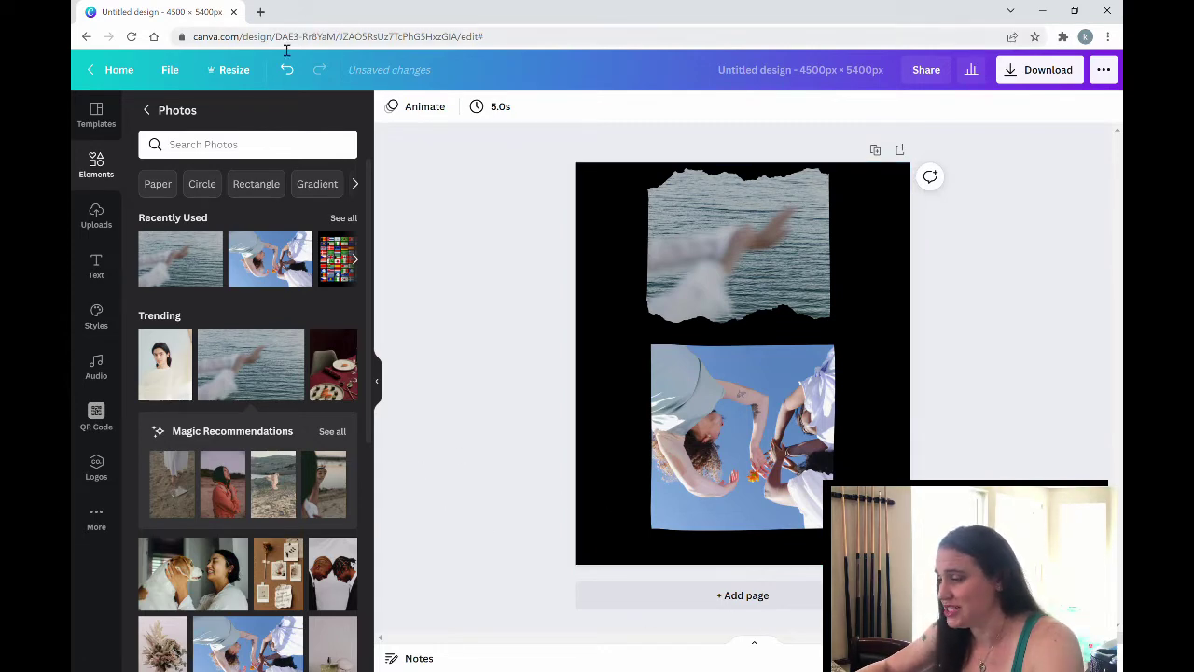
Delete the torn-paper ocean photo and the square couple photo, leaving the page empty.
{"action": "left_click", "coordinate": [776, 275]}
{"action": "key", "text": "Delete"}
{"action": "left_click", "coordinate": [743, 437]}
{"action": "key", "text": "Delete"}
Return to the Frames collection in Elements and scroll down to the alphabet letter frames.
{"action": "left_click", "coordinate": [175, 145]}
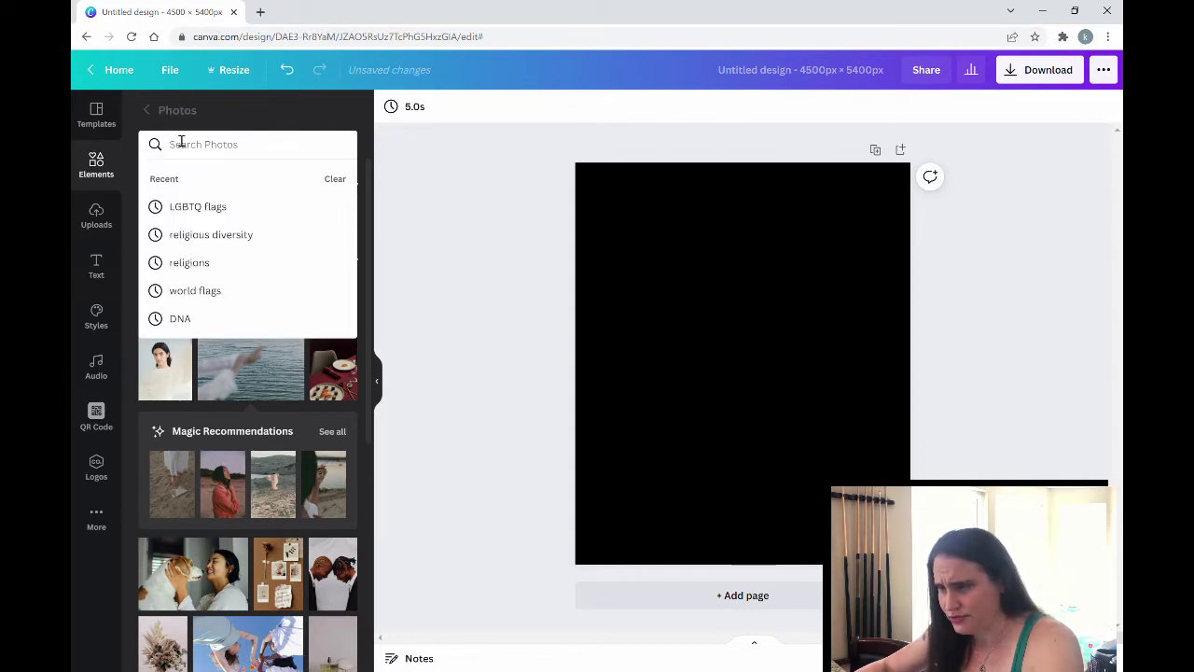
{"action": "left_click", "coordinate": [150, 112]}
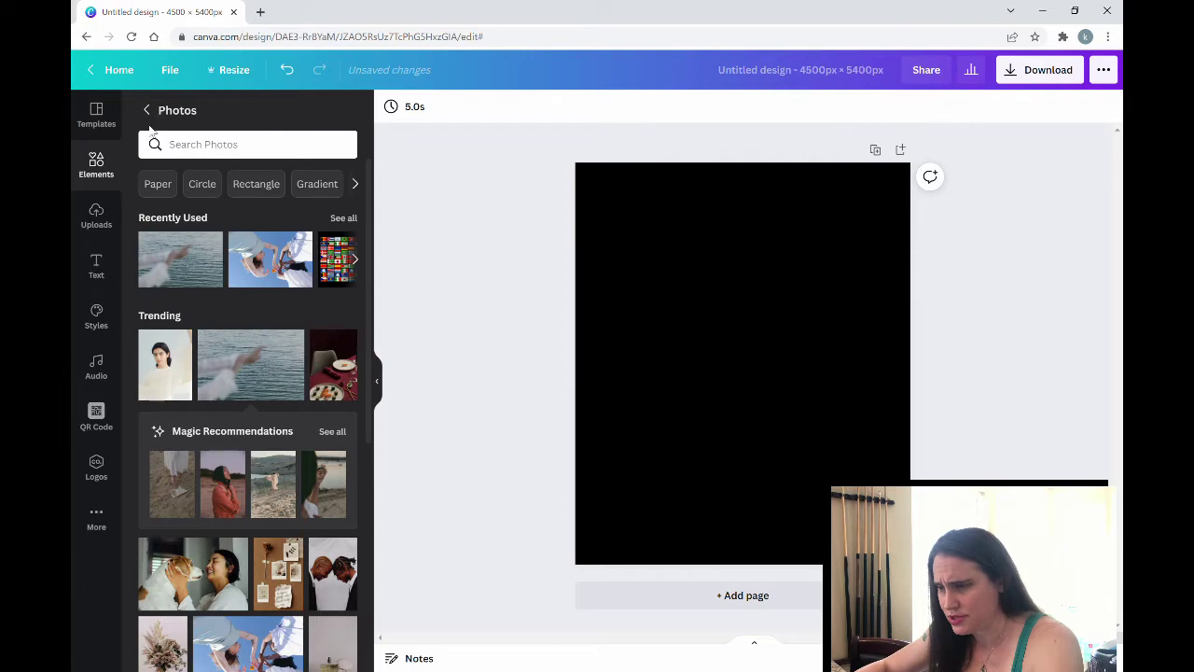
{"action": "left_click", "coordinate": [148, 112]}
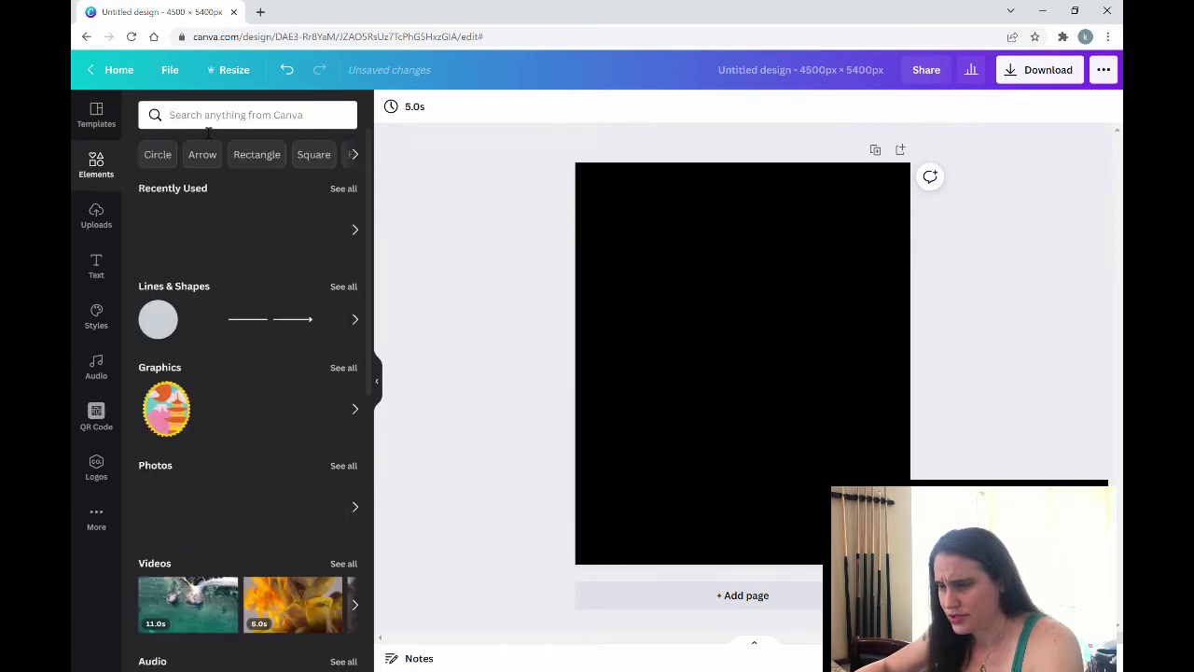
{"action": "left_click", "coordinate": [205, 119]}
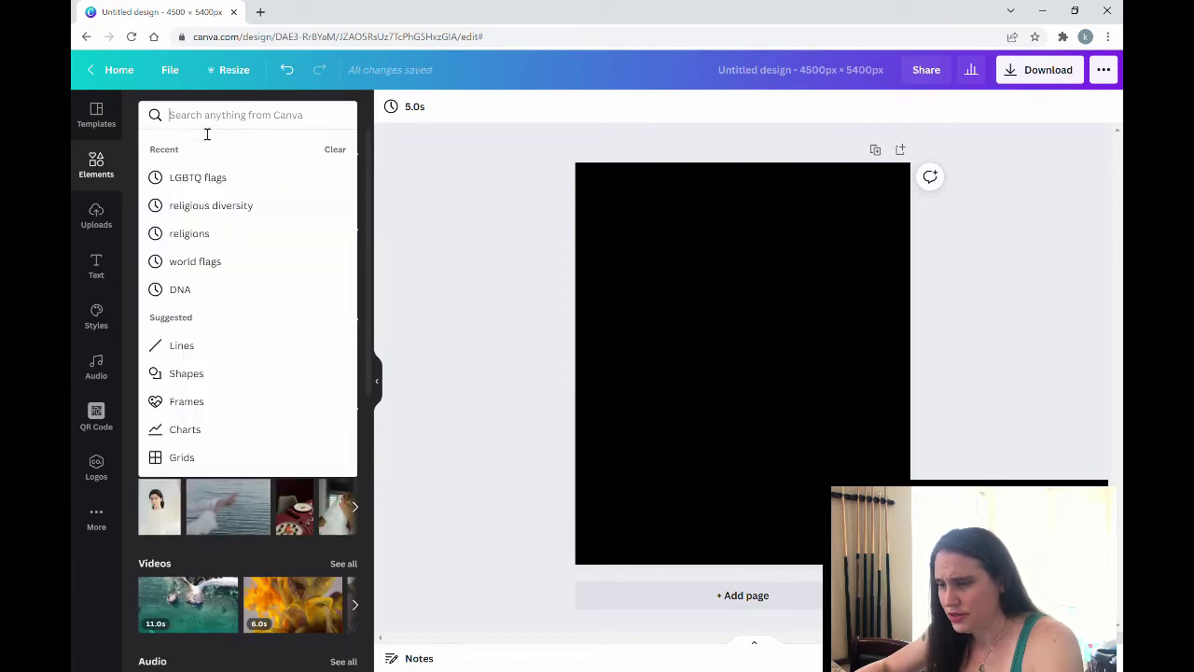
{"action": "left_click", "coordinate": [177, 401]}
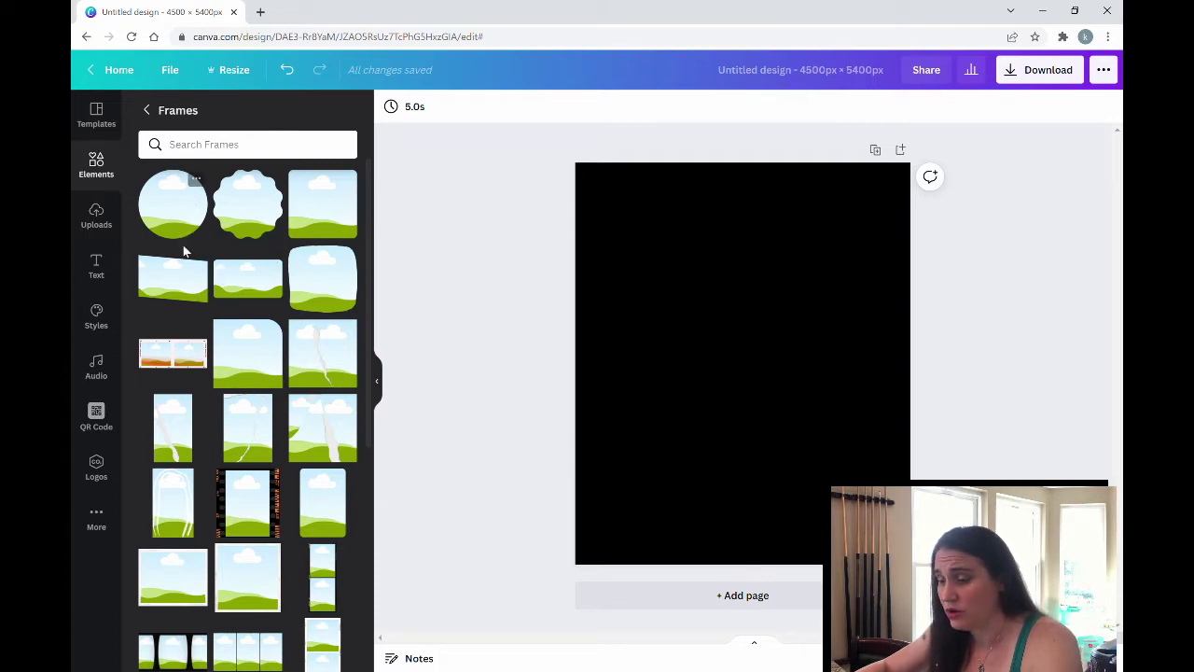
{"action": "scroll", "coordinate": [210, 271], "scroll_direction": "down", "scroll_amount": 3}
{"action": "scroll", "coordinate": [222, 287], "scroll_direction": "down", "scroll_amount": 1}
{"action": "scroll", "coordinate": [224, 288], "scroll_direction": "down", "scroll_amount": 5}
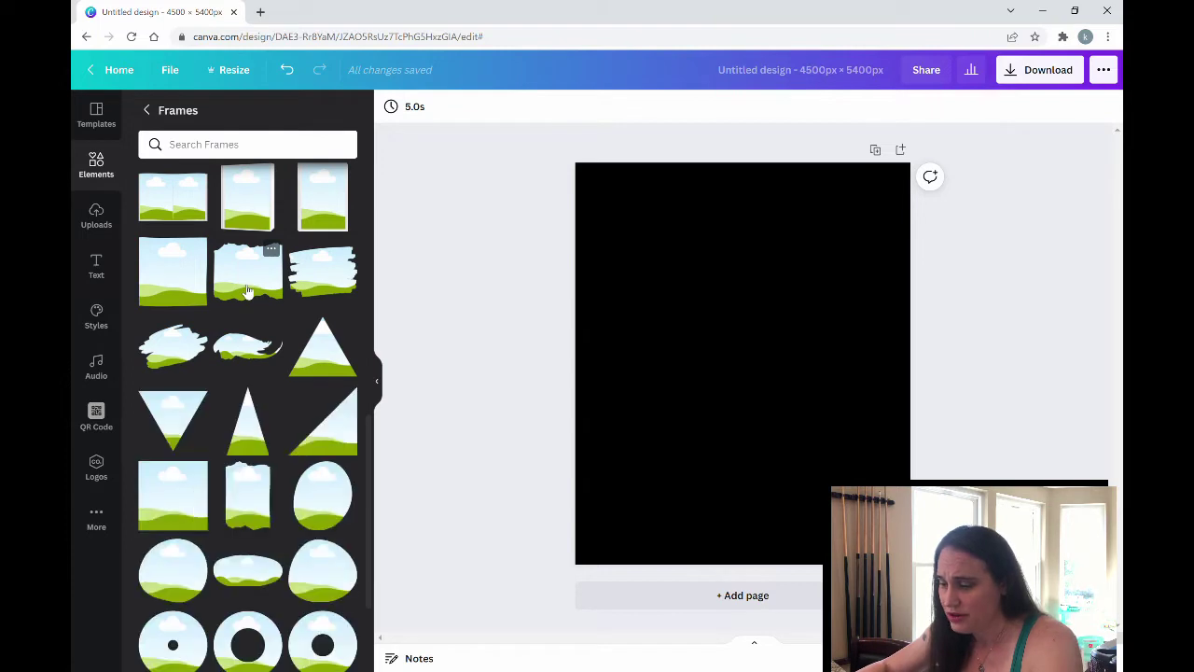
{"action": "scroll", "coordinate": [248, 285], "scroll_direction": "down", "scroll_amount": 2}
{"action": "scroll", "coordinate": [246, 290], "scroll_direction": "down", "scroll_amount": 2}
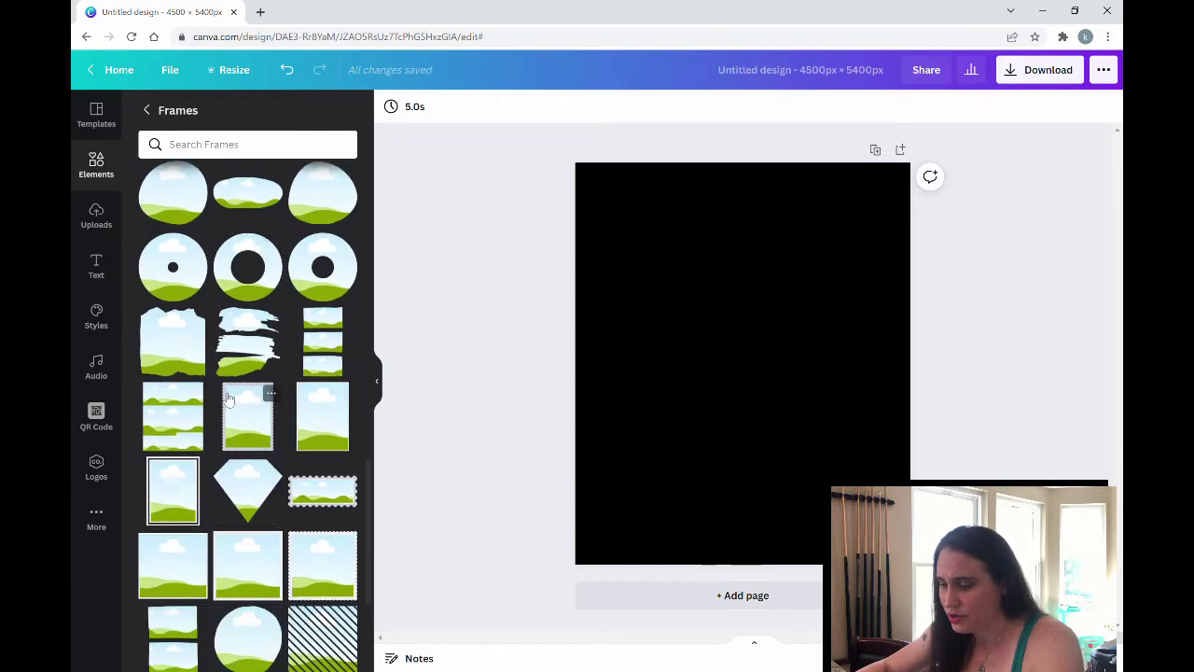
{"action": "scroll", "coordinate": [241, 378], "scroll_direction": "down", "scroll_amount": 3}
{"action": "scroll", "coordinate": [236, 399], "scroll_direction": "down", "scroll_amount": 3}
{"action": "scroll", "coordinate": [236, 400], "scroll_direction": "down", "scroll_amount": 2}
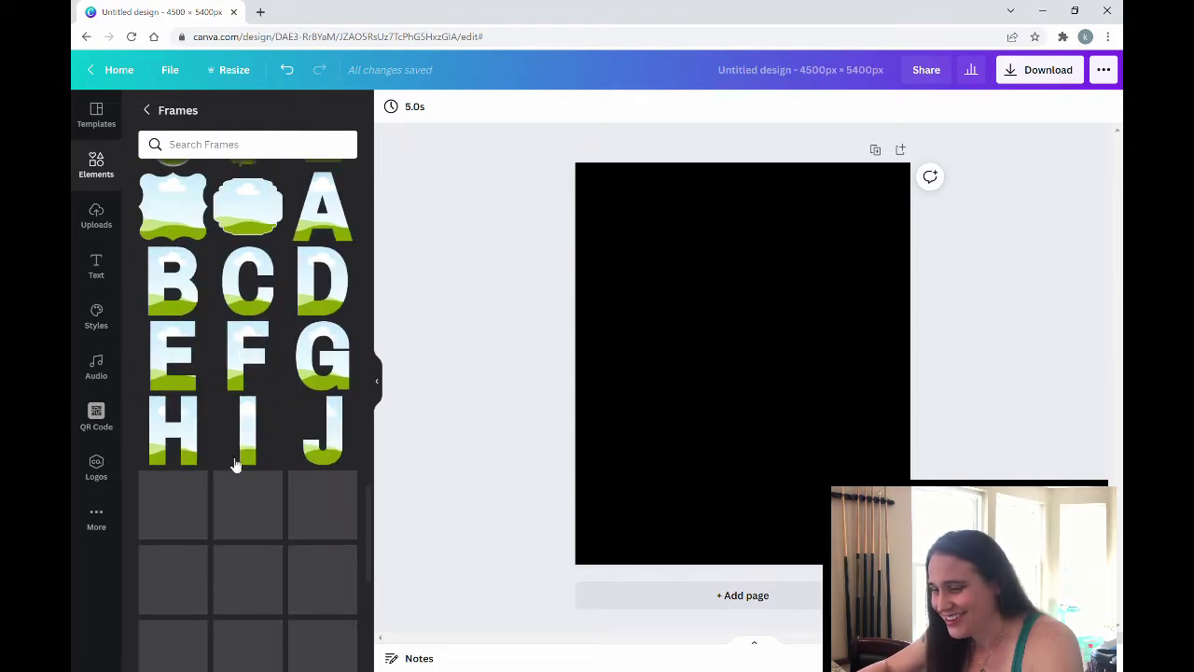
Add the H and U letter frames, shrink both and place the U beside the H.
{"action": "left_click", "coordinate": [193, 410]}
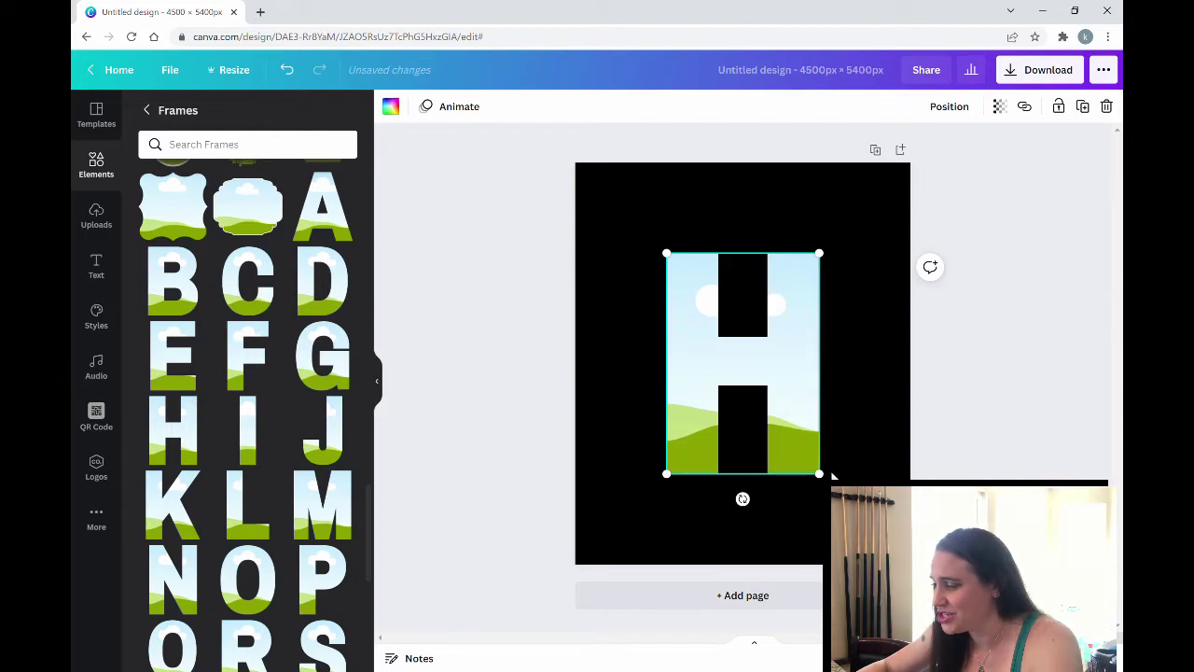
{"action": "left_click_drag", "start_coordinate": [823, 475], "coordinate": [627, 262]}
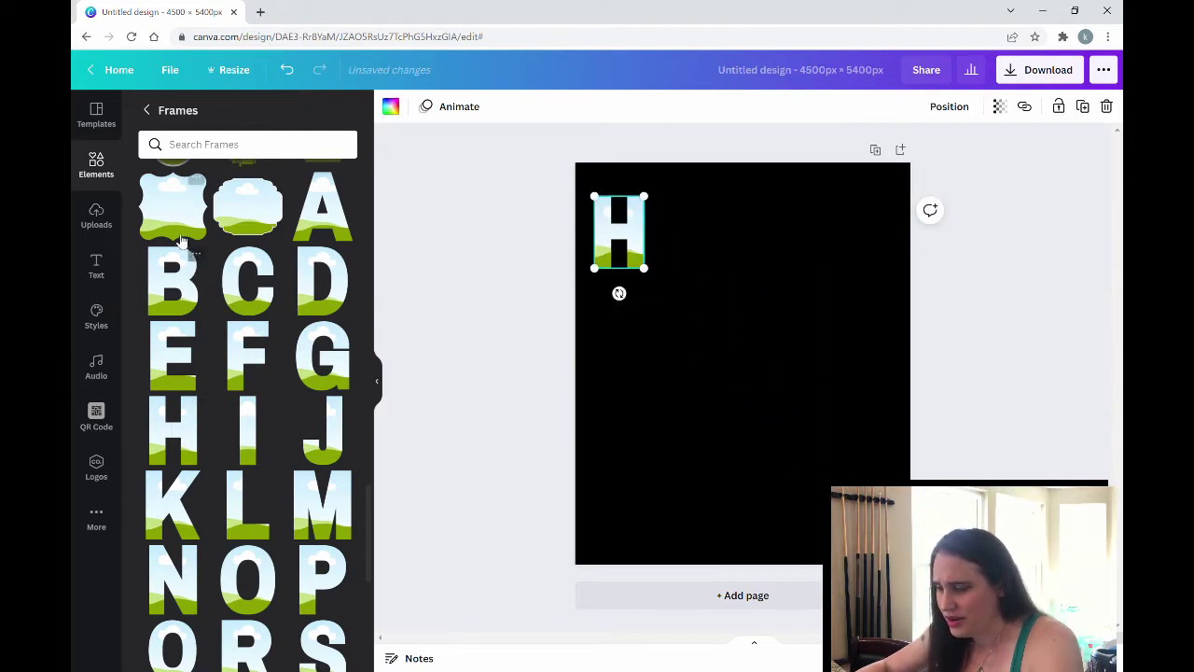
{"action": "scroll", "coordinate": [218, 373], "scroll_direction": "down", "scroll_amount": 2}
{"action": "left_click", "coordinate": [260, 586]}
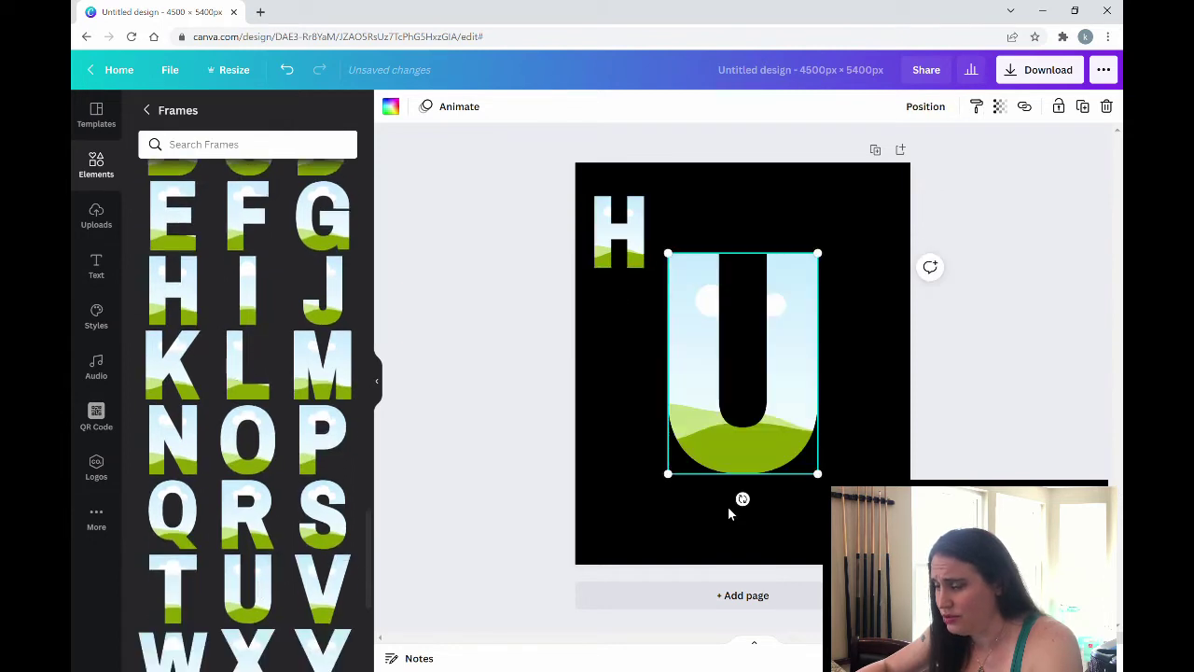
{"action": "left_click_drag", "start_coordinate": [817, 480], "coordinate": [746, 329]}
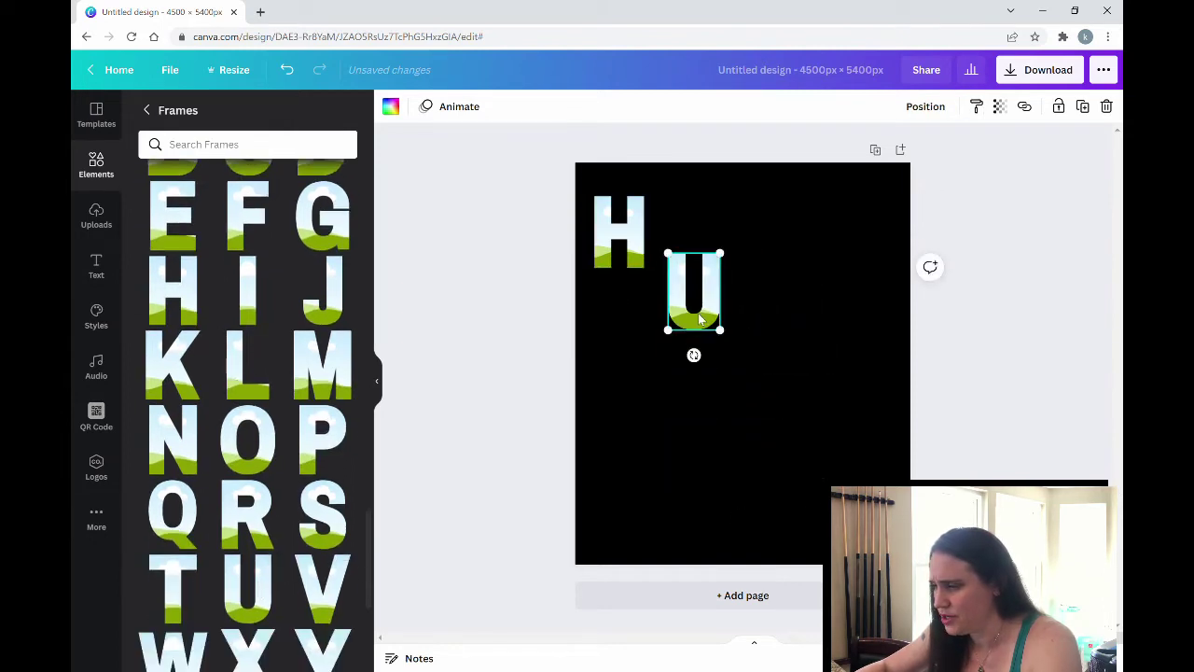
{"action": "left_click_drag", "start_coordinate": [695, 300], "coordinate": [692, 241]}
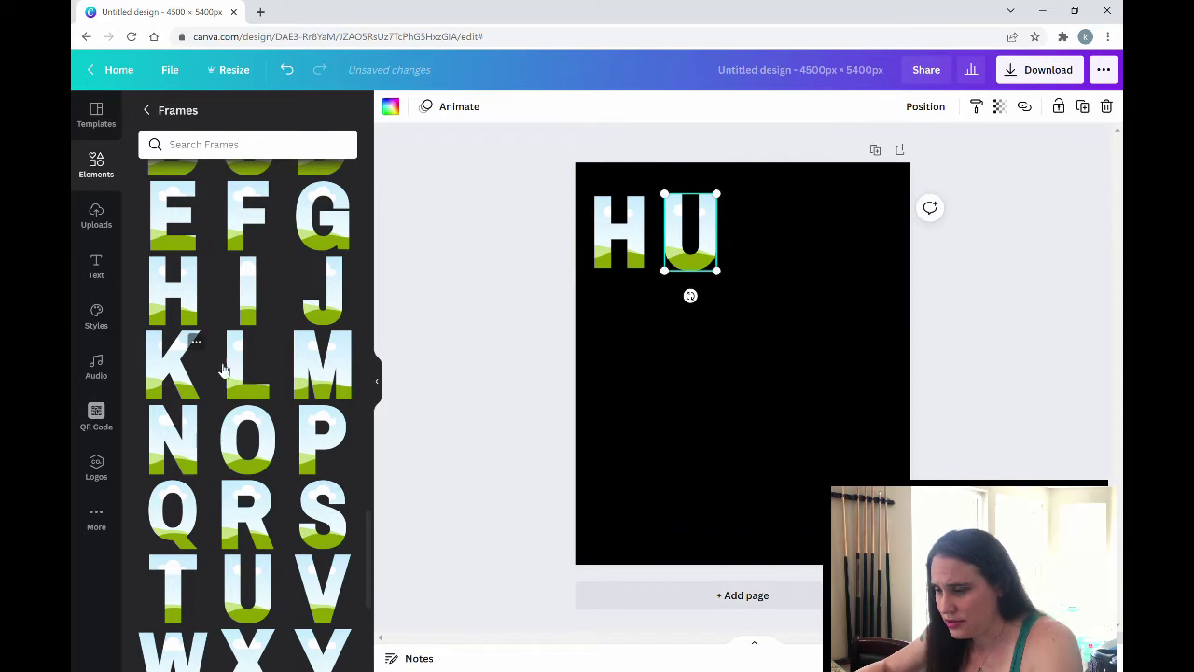
Add the M and A letter frames, shrinking each to match and lining them up.
{"action": "left_click", "coordinate": [344, 344]}
{"action": "left_click_drag", "start_coordinate": [836, 476], "coordinate": [709, 323]}
{"action": "left_click_drag", "start_coordinate": [685, 285], "coordinate": [768, 231]}
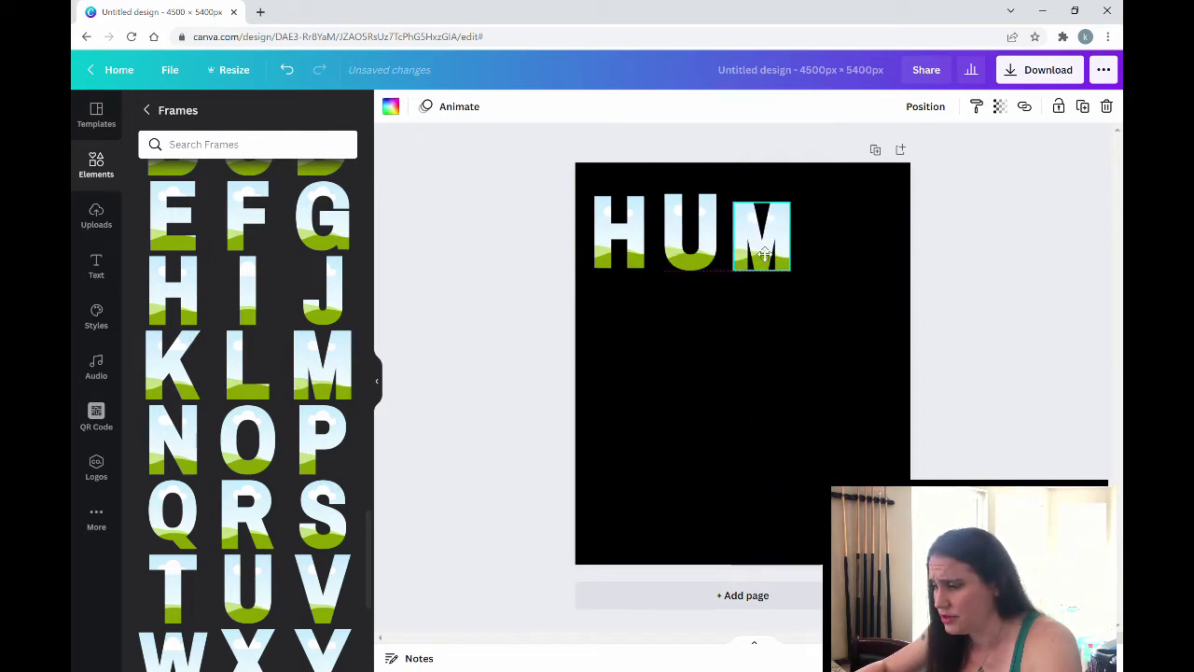
{"action": "scroll", "coordinate": [171, 216], "scroll_direction": "up", "scroll_amount": 1}
{"action": "scroll", "coordinate": [171, 216], "scroll_direction": "up", "scroll_amount": 2}
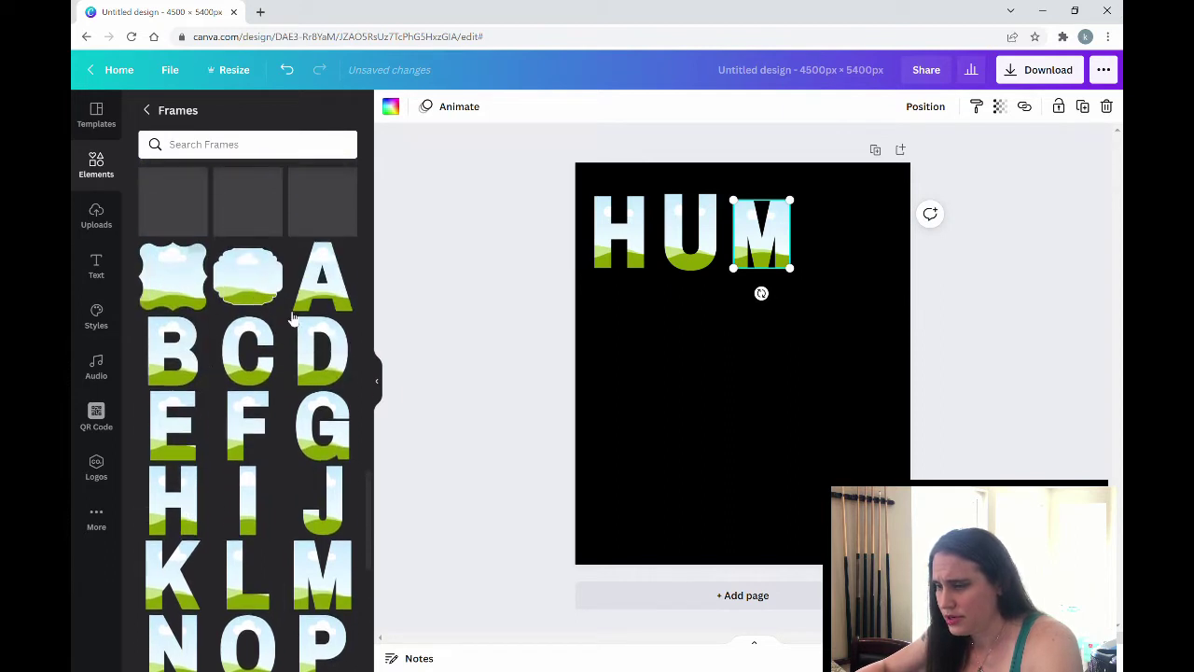
{"action": "left_click", "coordinate": [322, 275]}
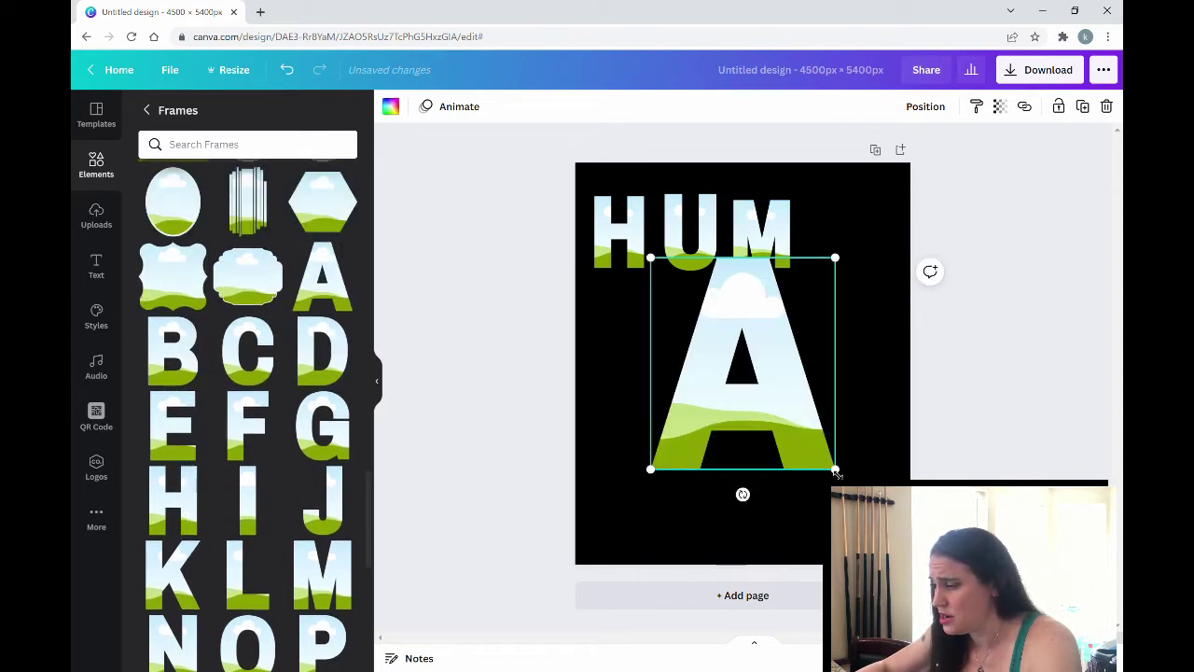
{"action": "left_click_drag", "start_coordinate": [836, 469], "coordinate": [831, 238]}
Add the N letter frame, shrink it and move it to the right of the A.
{"action": "scroll", "coordinate": [260, 527], "scroll_direction": "down", "scroll_amount": 3}
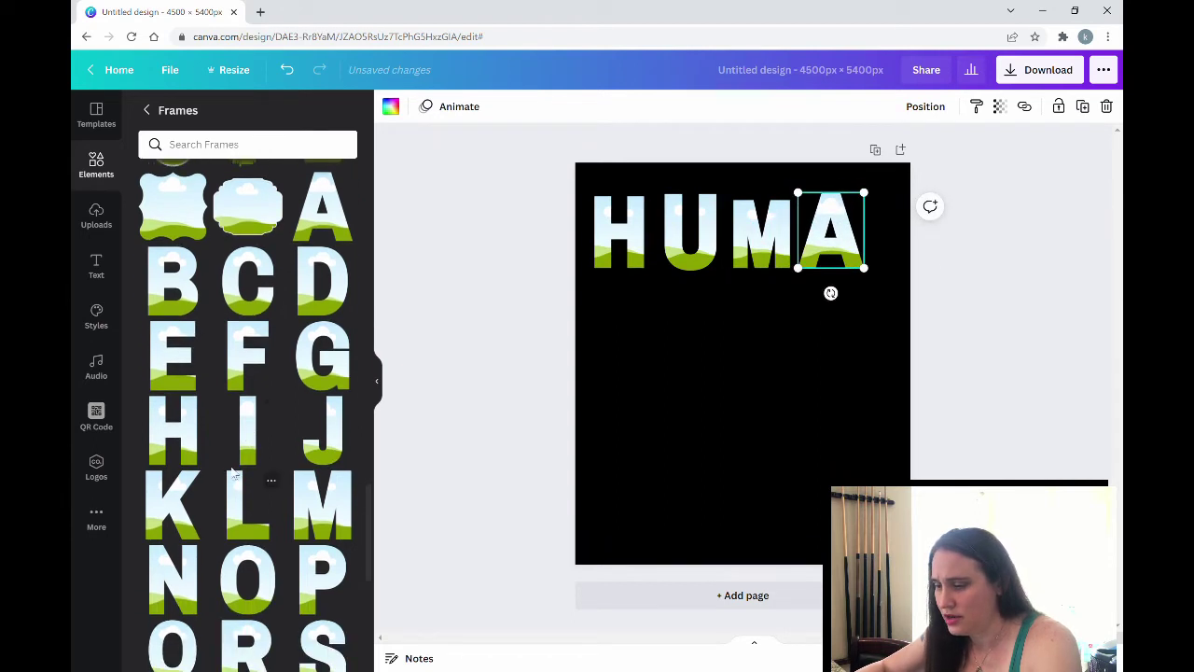
{"action": "left_click", "coordinate": [177, 494]}
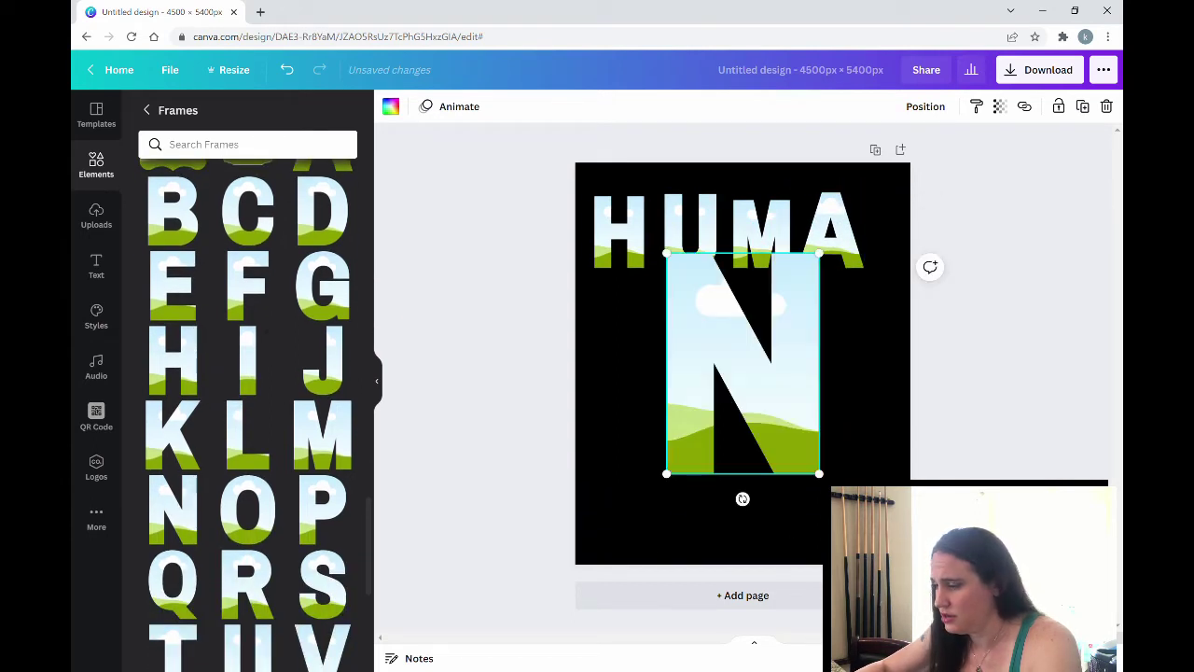
{"action": "left_click_drag", "start_coordinate": [819, 473], "coordinate": [704, 367]}
{"action": "left_click", "coordinate": [762, 465]}
{"action": "left_click_drag", "start_coordinate": [695, 308], "coordinate": [879, 240]}
{"action": "left_click", "coordinate": [745, 390]}
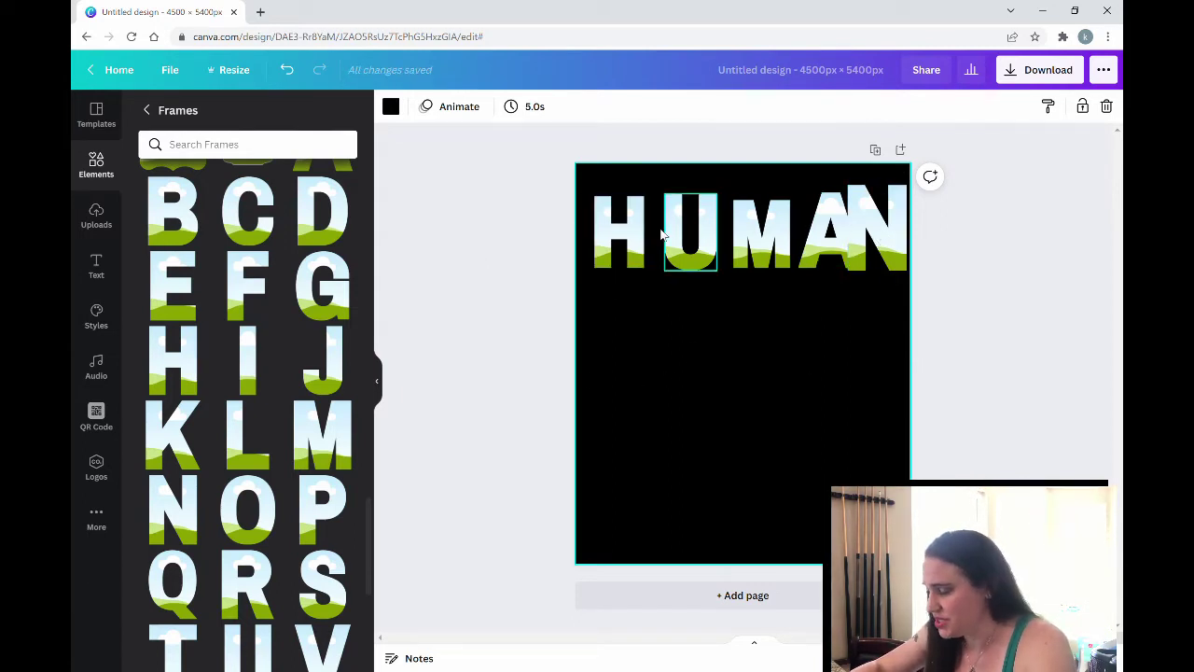
Nudge the U, M, A and H frames left to close the gaps between letters.
{"action": "left_click_drag", "start_coordinate": [678, 241], "coordinate": [667, 240]}
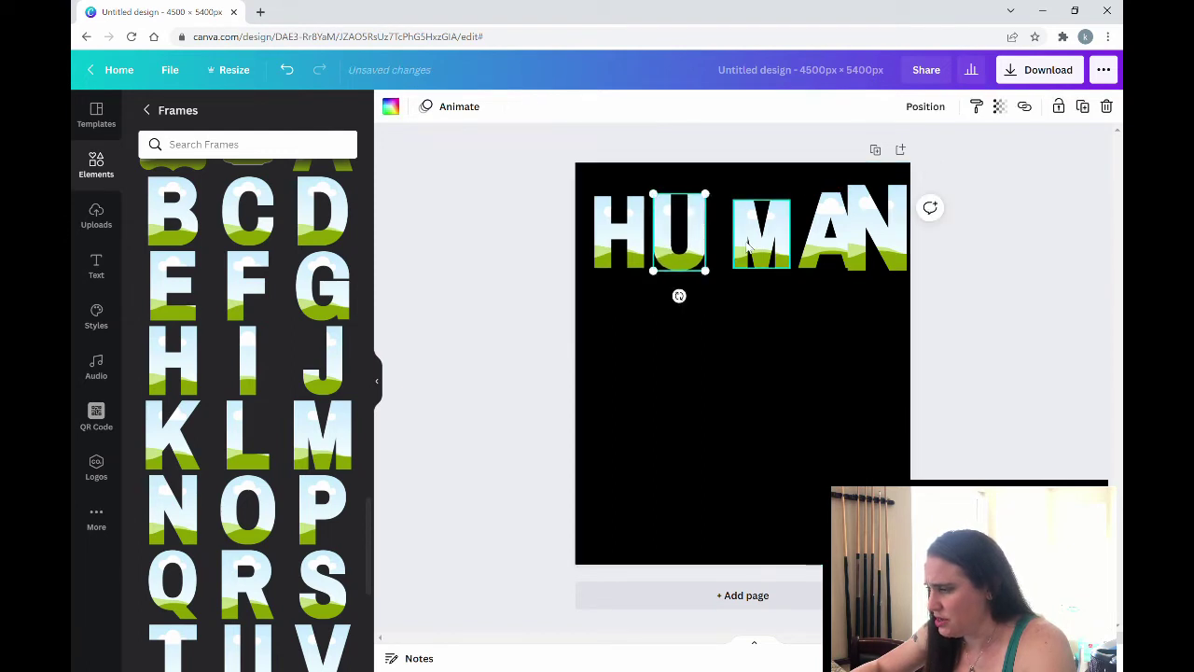
{"action": "left_click_drag", "start_coordinate": [753, 251], "coordinate": [731, 248]}
{"action": "left_click_drag", "start_coordinate": [835, 254], "coordinate": [812, 257]}
{"action": "left_click", "coordinate": [873, 229]}
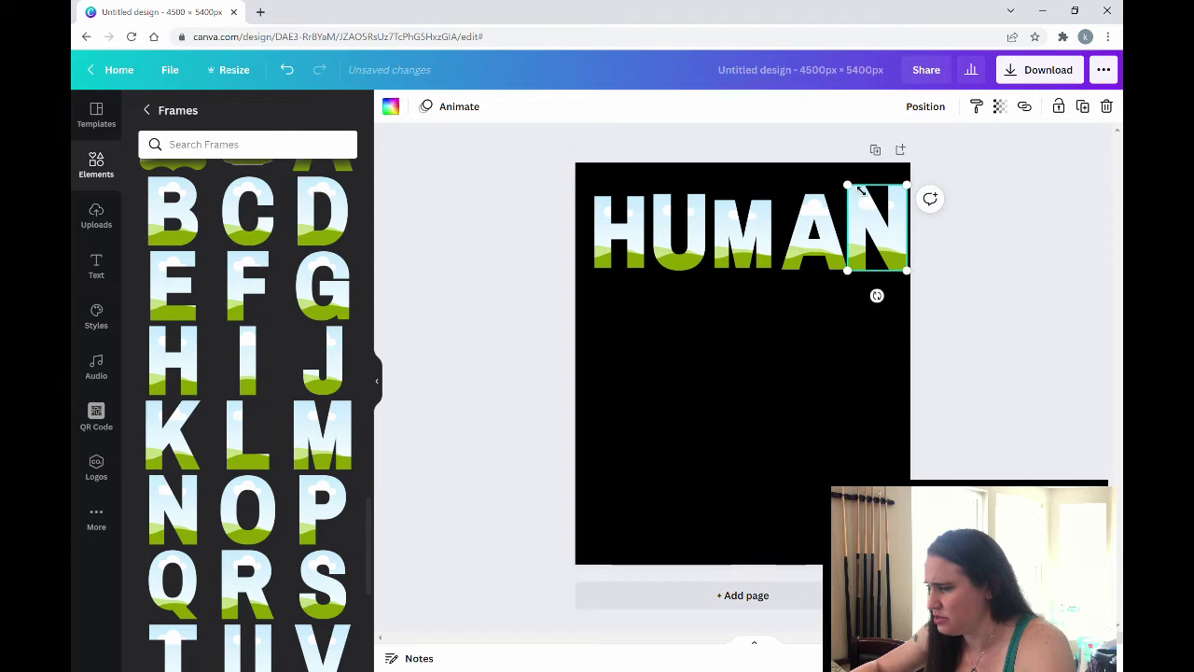
{"action": "left_click", "coordinate": [814, 277]}
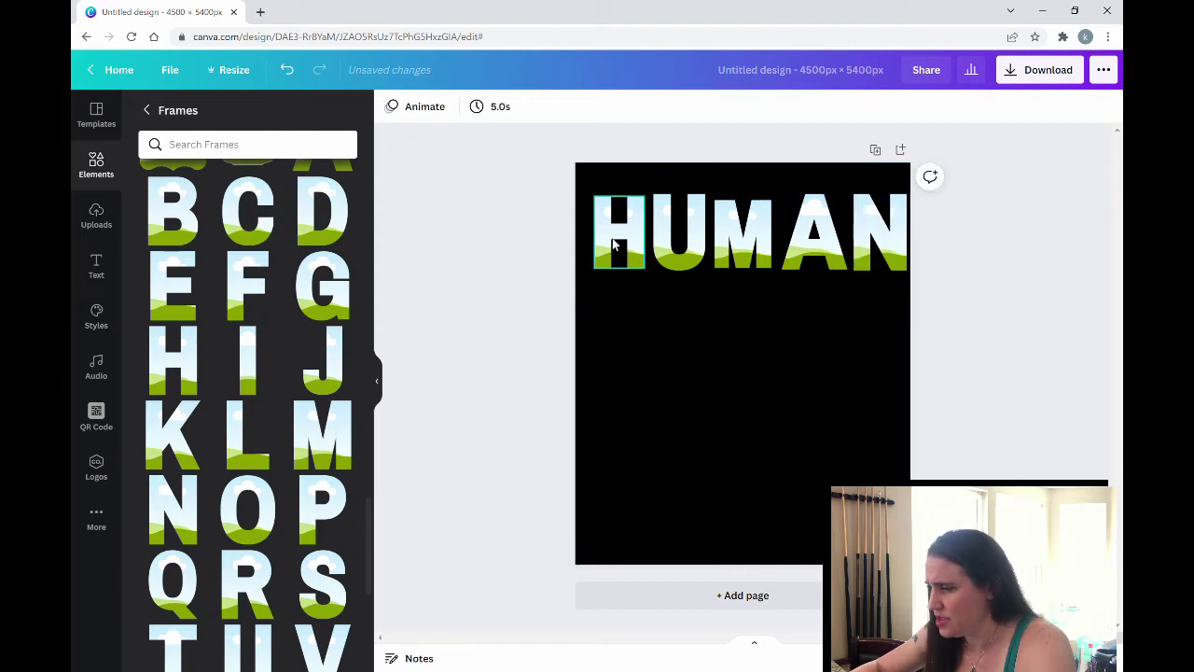
{"action": "left_click_drag", "start_coordinate": [614, 245], "coordinate": [609, 247]}
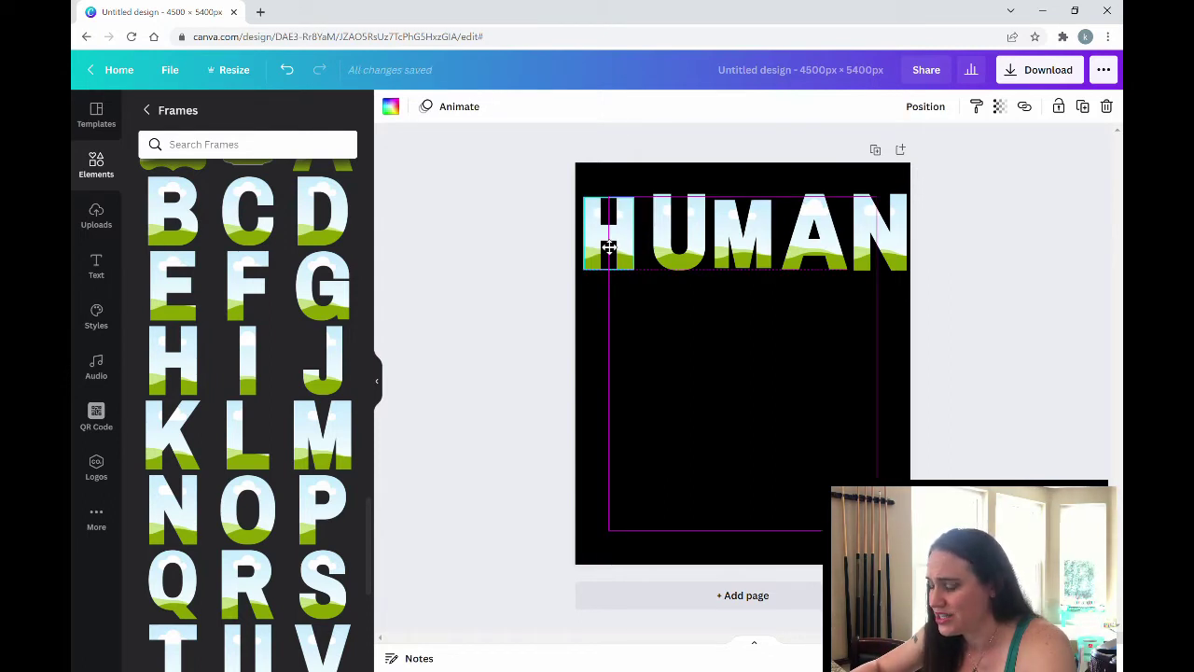
{"action": "left_click_drag", "start_coordinate": [609, 248], "coordinate": [685, 256]}
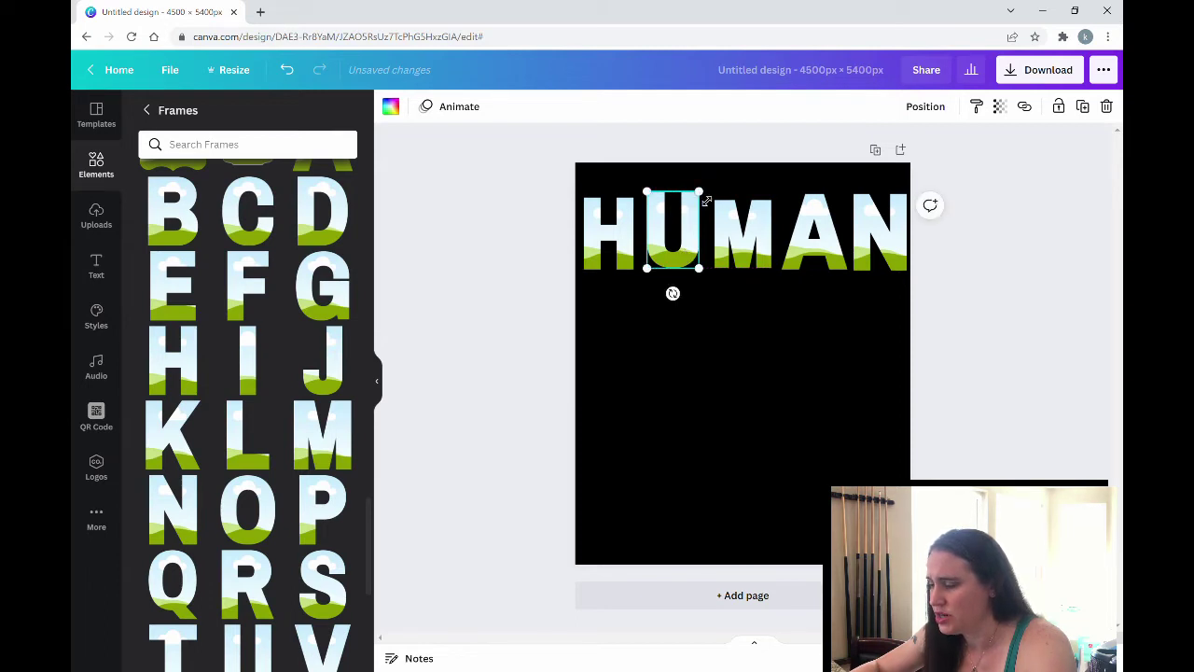
Resize the U and M slightly and move the M, A and N next to each other.
{"action": "left_click_drag", "start_coordinate": [706, 201], "coordinate": [699, 203]}
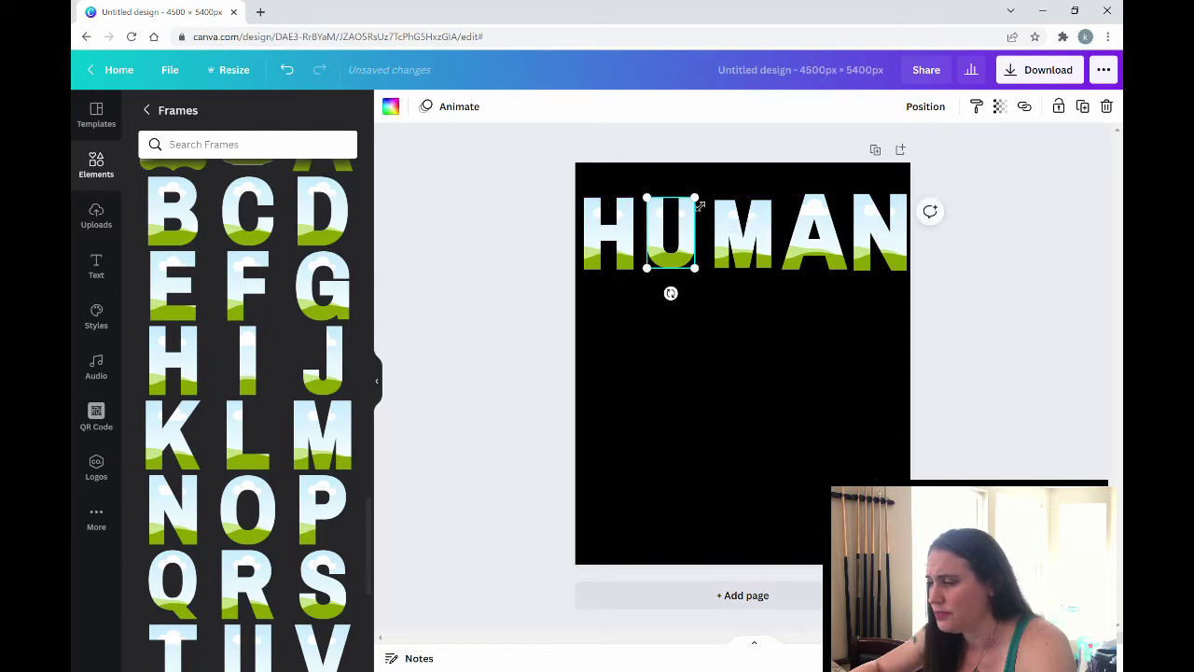
{"action": "left_click", "coordinate": [746, 244]}
{"action": "left_click_drag", "start_coordinate": [746, 244], "coordinate": [742, 248]}
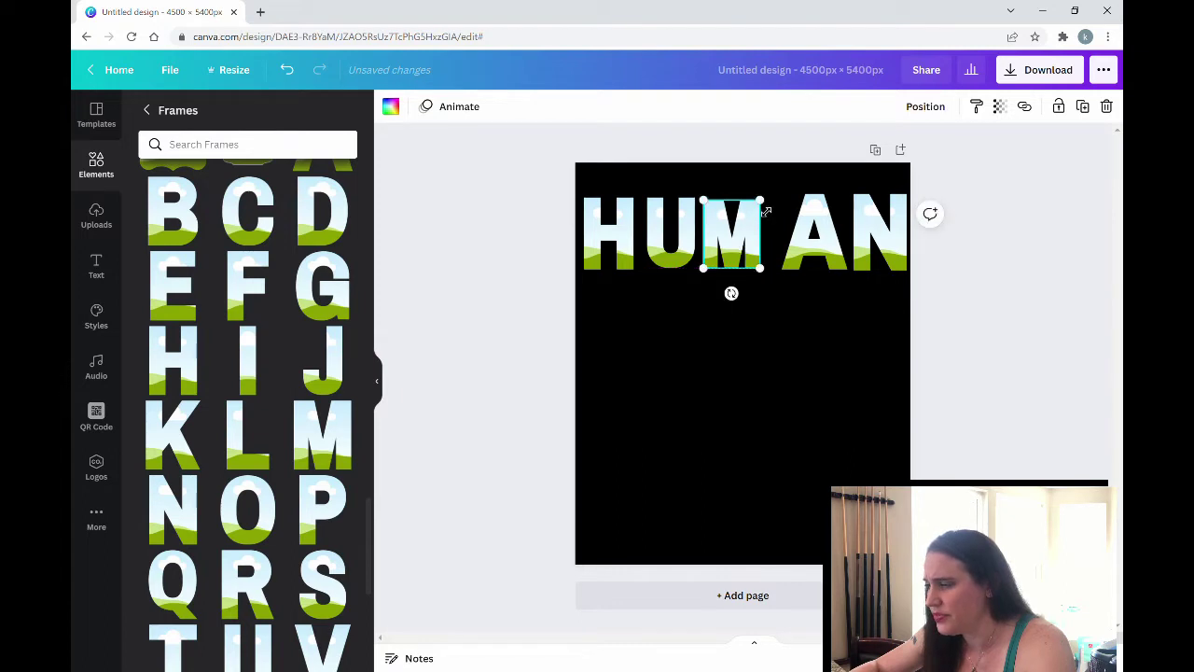
{"action": "left_click_drag", "start_coordinate": [768, 210], "coordinate": [763, 201]}
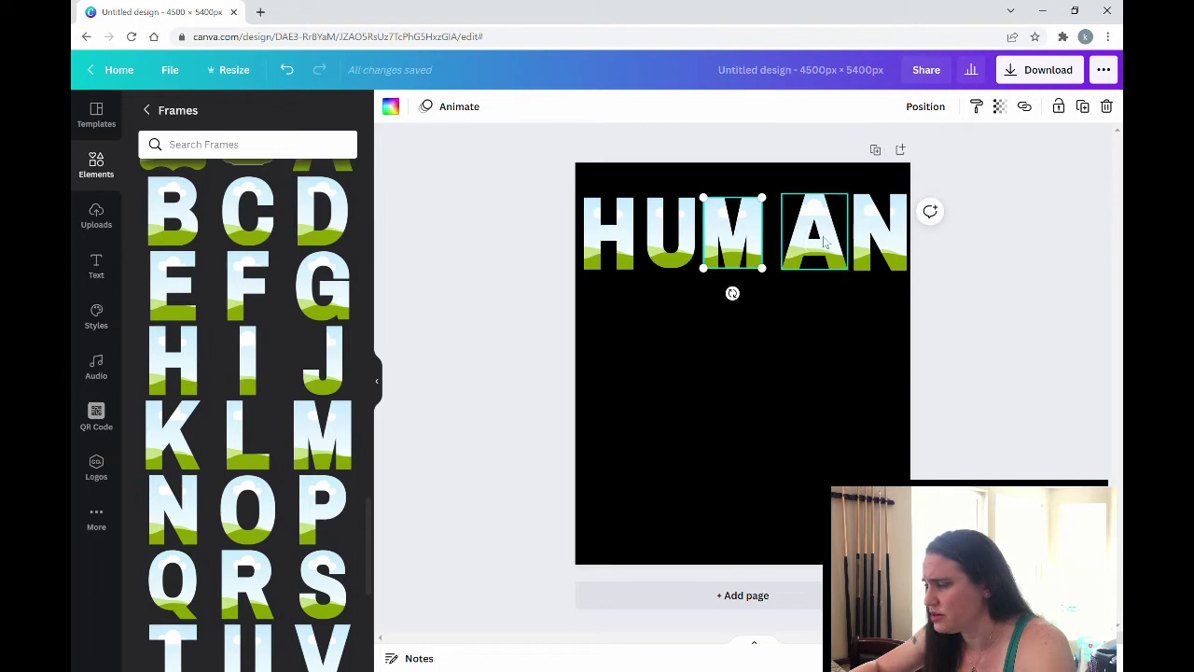
{"action": "left_click_drag", "start_coordinate": [821, 243], "coordinate": [807, 243]}
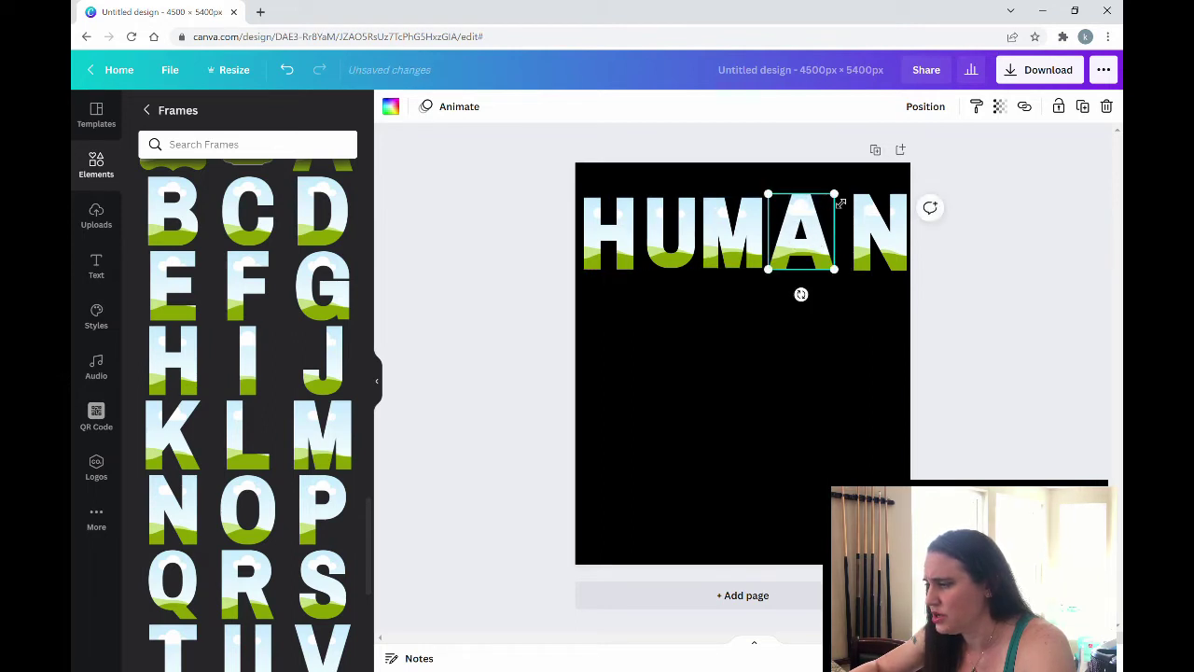
{"action": "left_click", "coordinate": [879, 227]}
{"action": "left_click_drag", "start_coordinate": [879, 227], "coordinate": [896, 203]}
{"action": "left_click", "coordinate": [757, 428]}
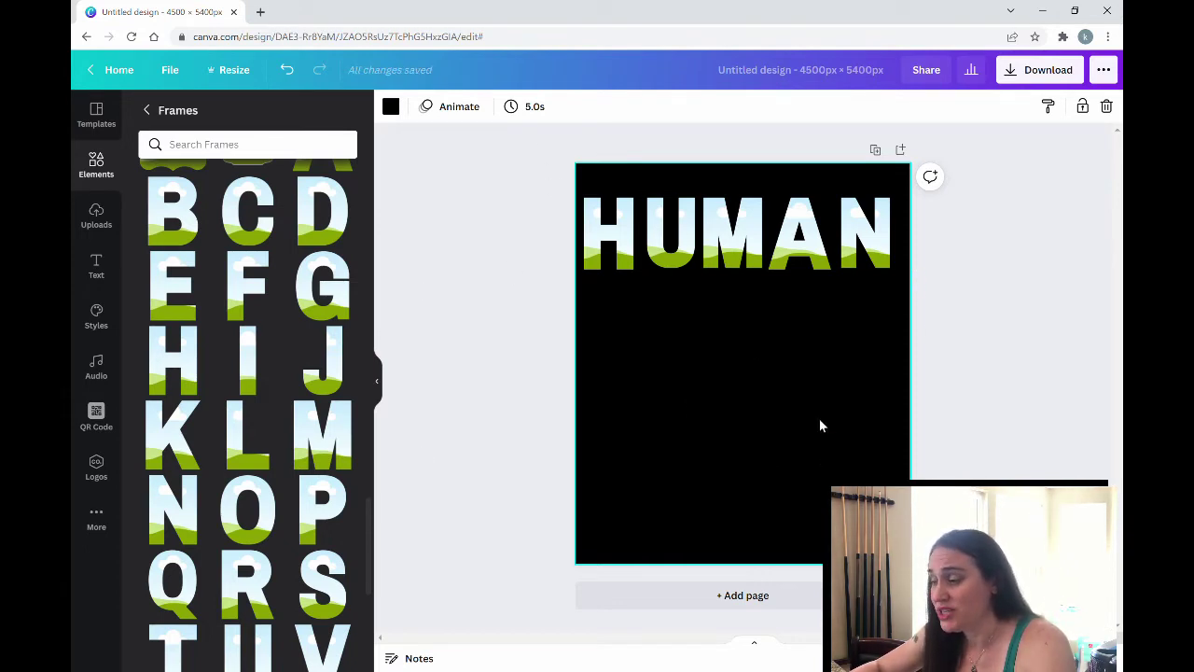
Turn on Show guides and Show rulers from the File menu.
{"action": "left_click", "coordinate": [172, 71]}
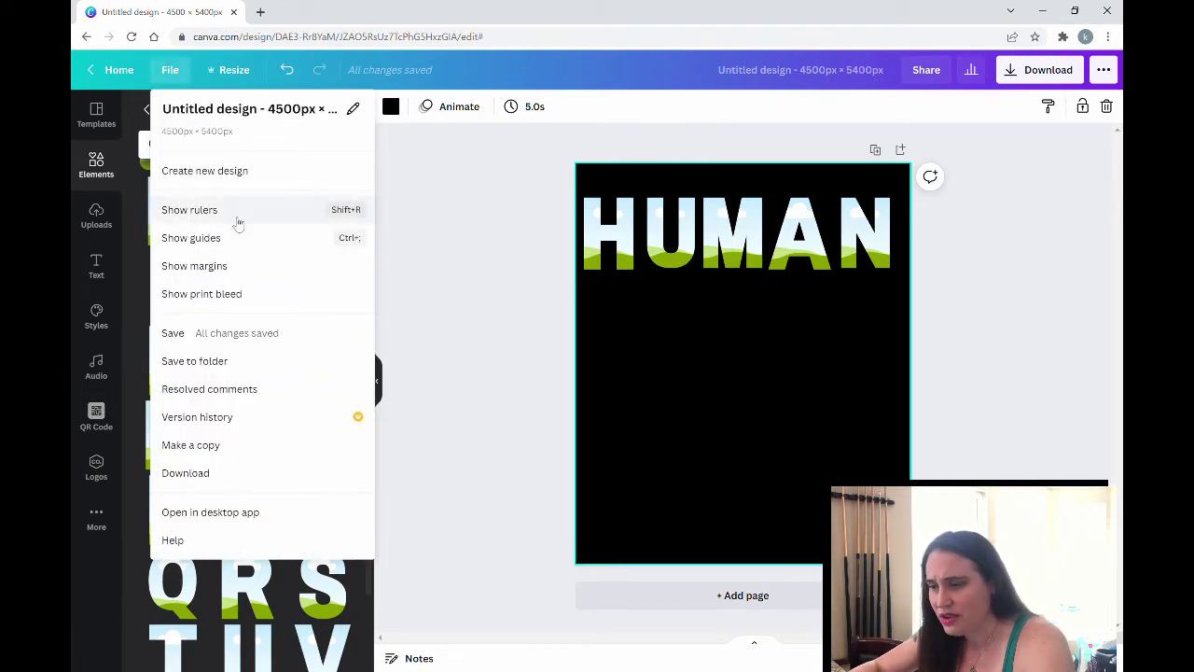
{"action": "left_click", "coordinate": [371, 242]}
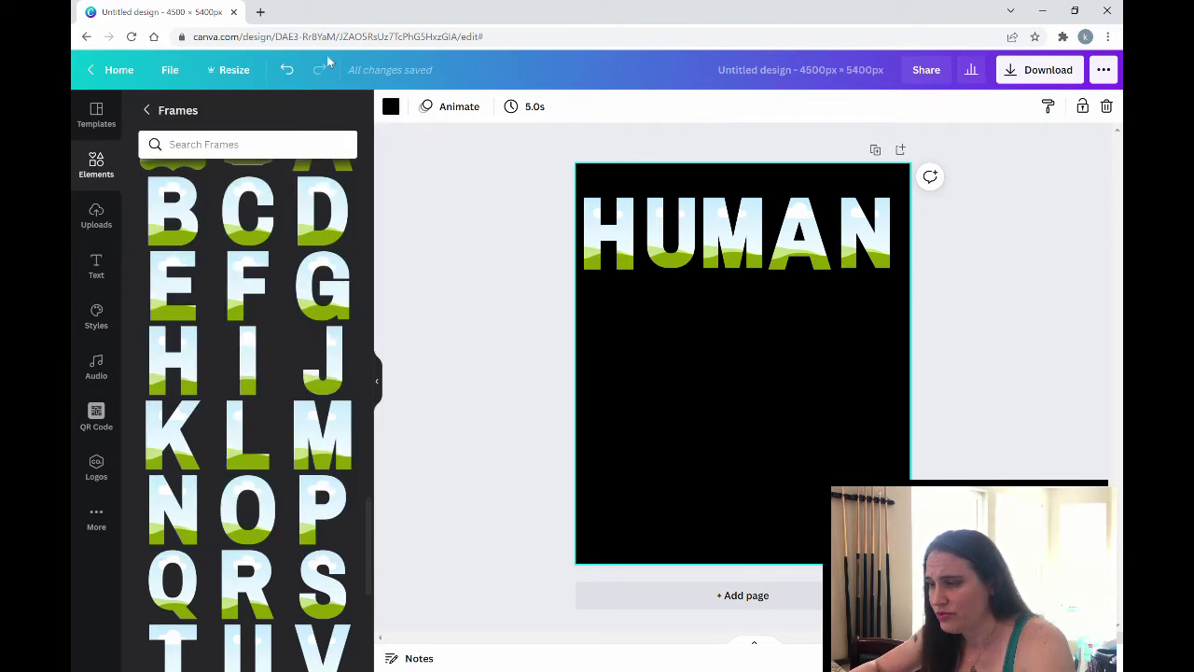
{"action": "left_click", "coordinate": [170, 71]}
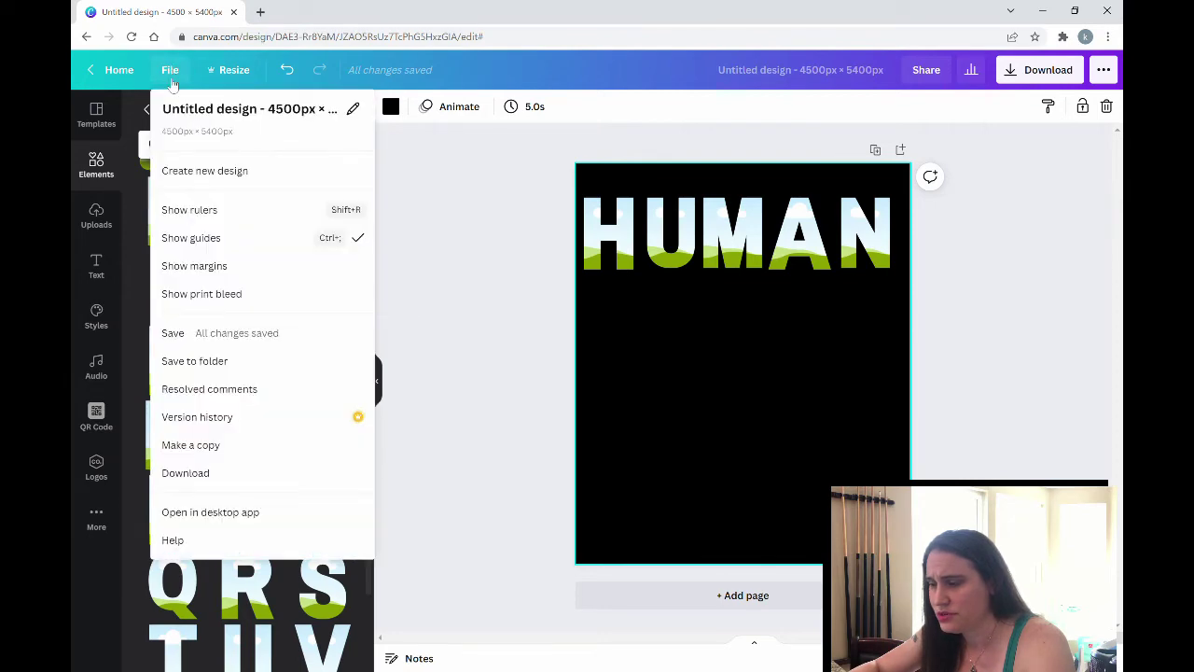
{"action": "left_click", "coordinate": [361, 215]}
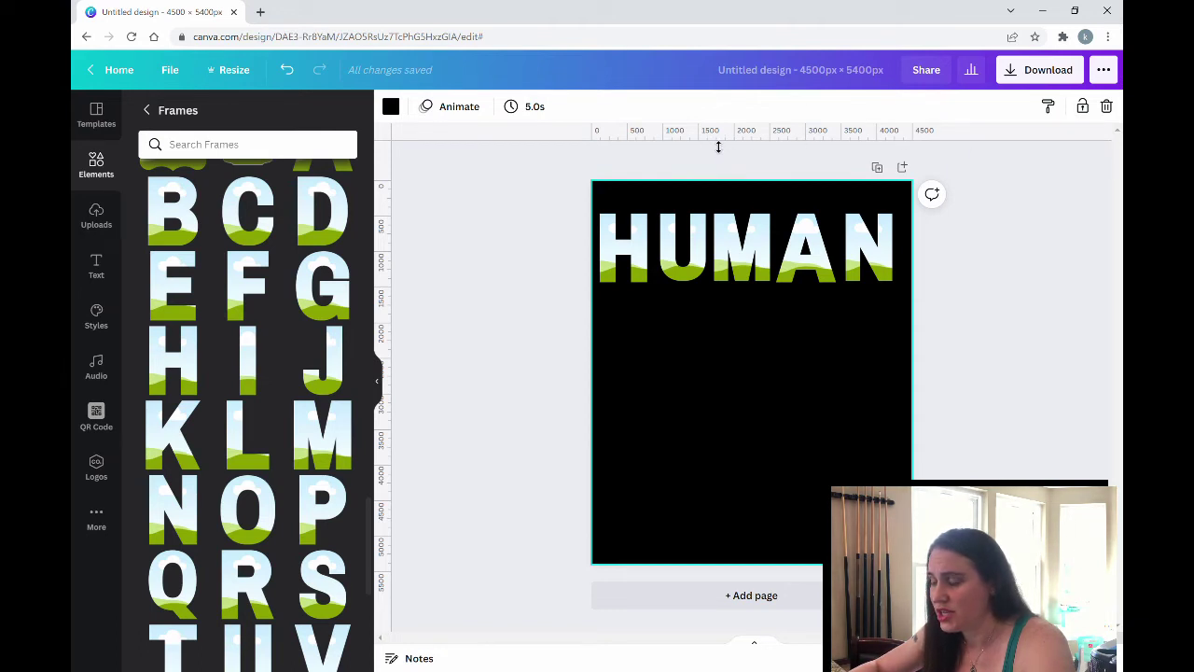
Drag a horizontal guide to the letter tops to check alignment, then remove it.
{"action": "left_click_drag", "start_coordinate": [718, 144], "coordinate": [709, 285]}
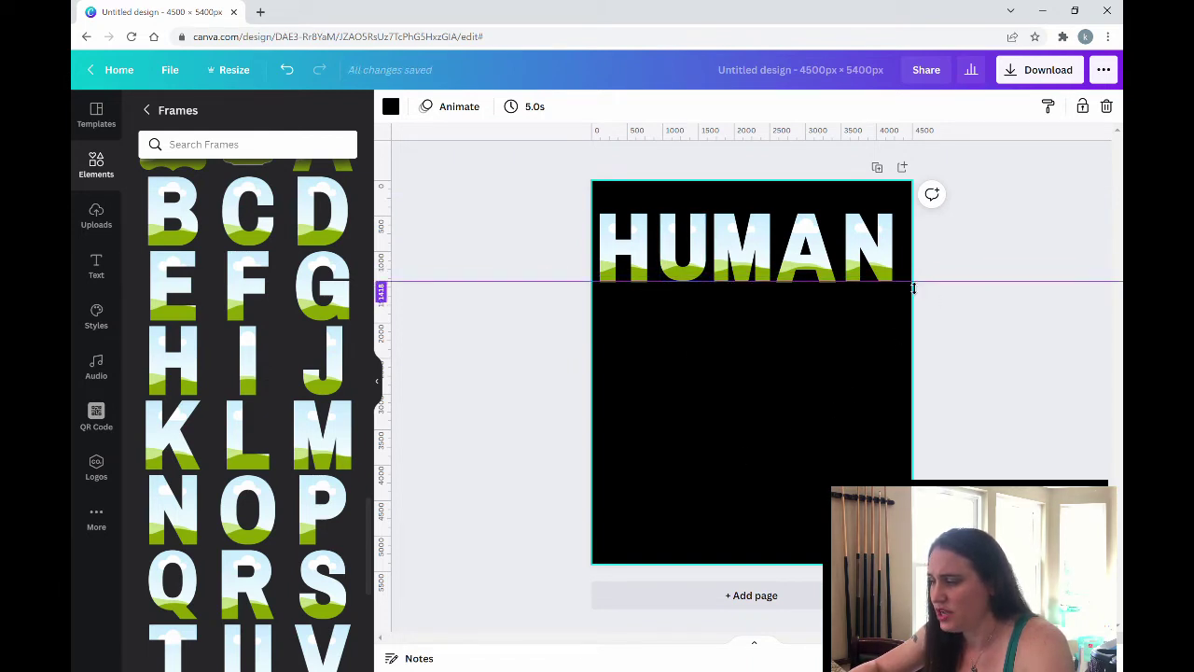
{"action": "left_click_drag", "start_coordinate": [915, 281], "coordinate": [917, 221]}
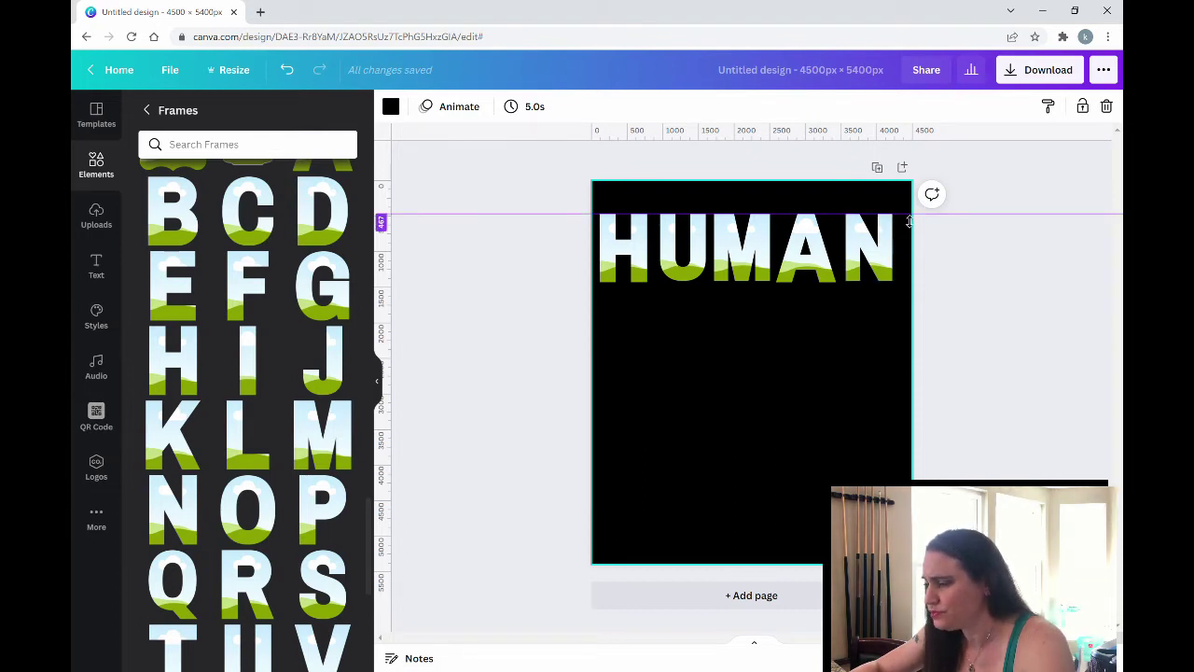
{"action": "left_click_drag", "start_coordinate": [910, 221], "coordinate": [908, 115]}
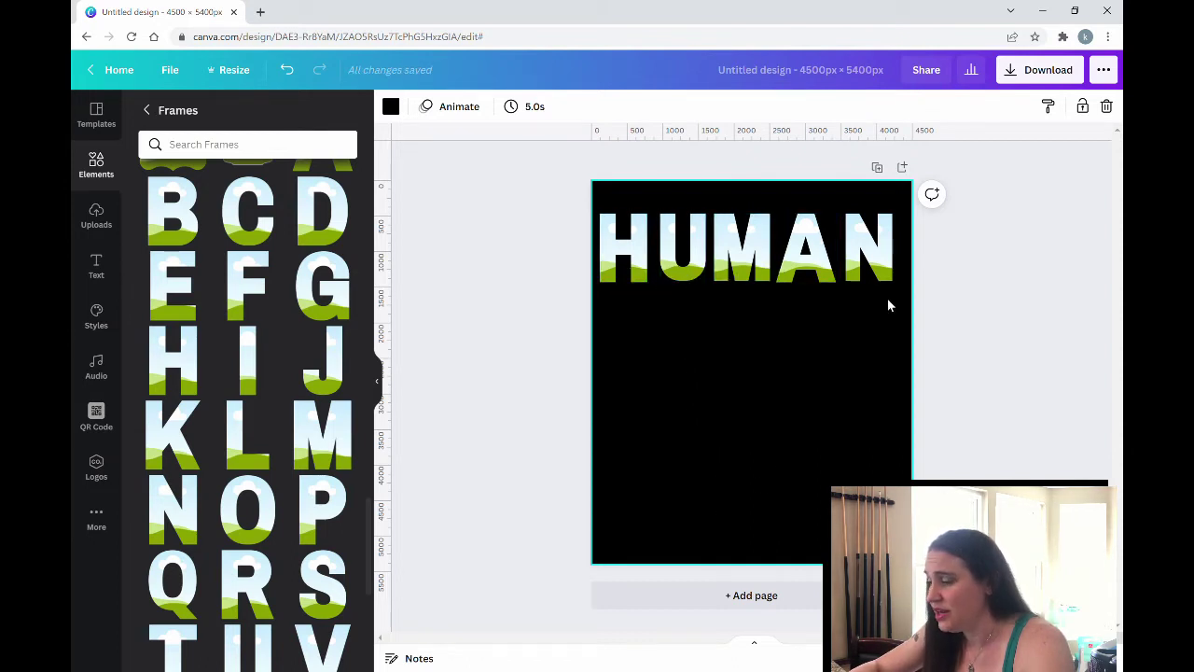
Marquee-select the H, U, M, A and N frames and apply Position > Tidy up.
{"action": "left_click_drag", "start_coordinate": [897, 293], "coordinate": [588, 216]}
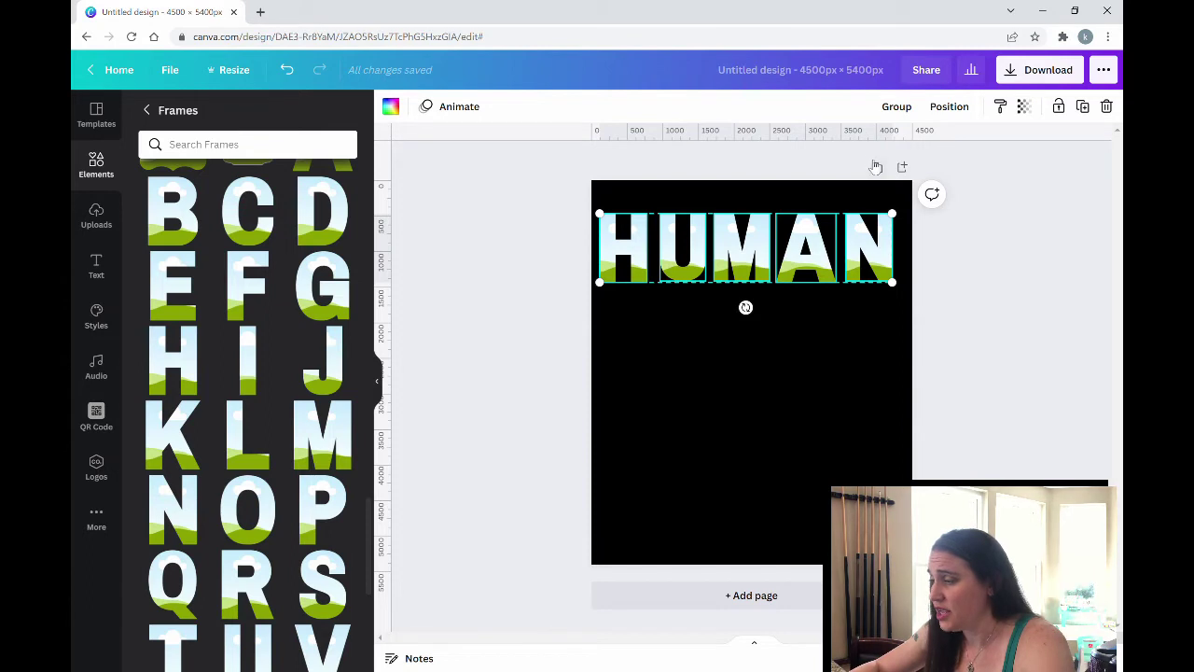
{"action": "left_click", "coordinate": [944, 108]}
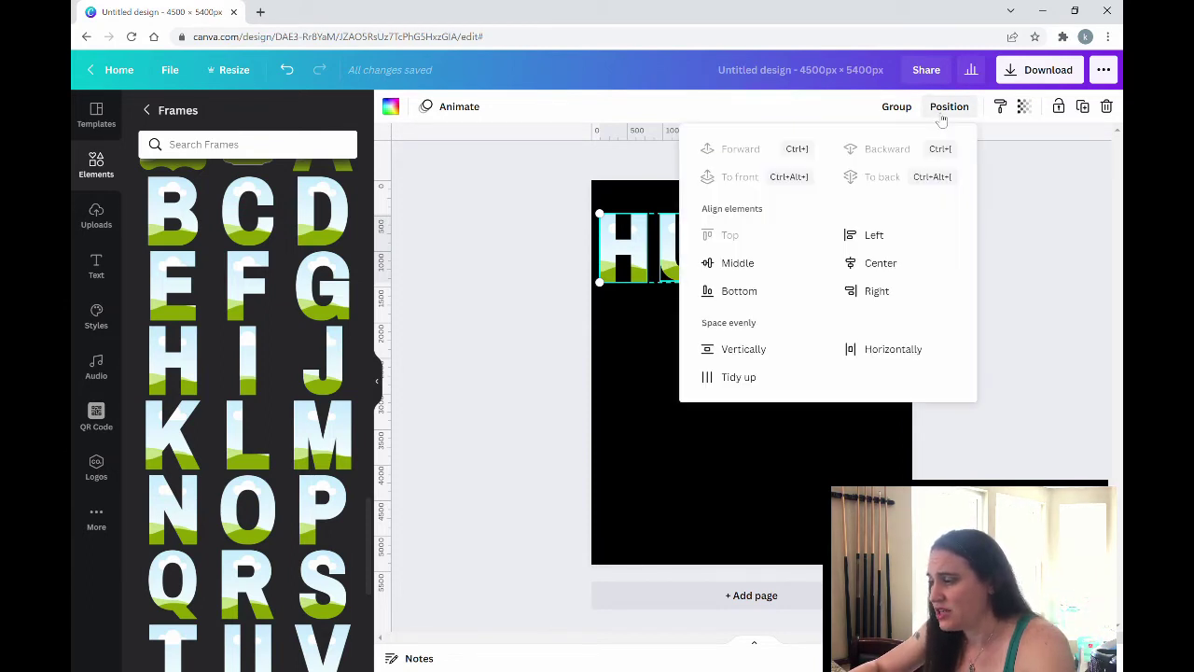
{"action": "left_click", "coordinate": [736, 385]}
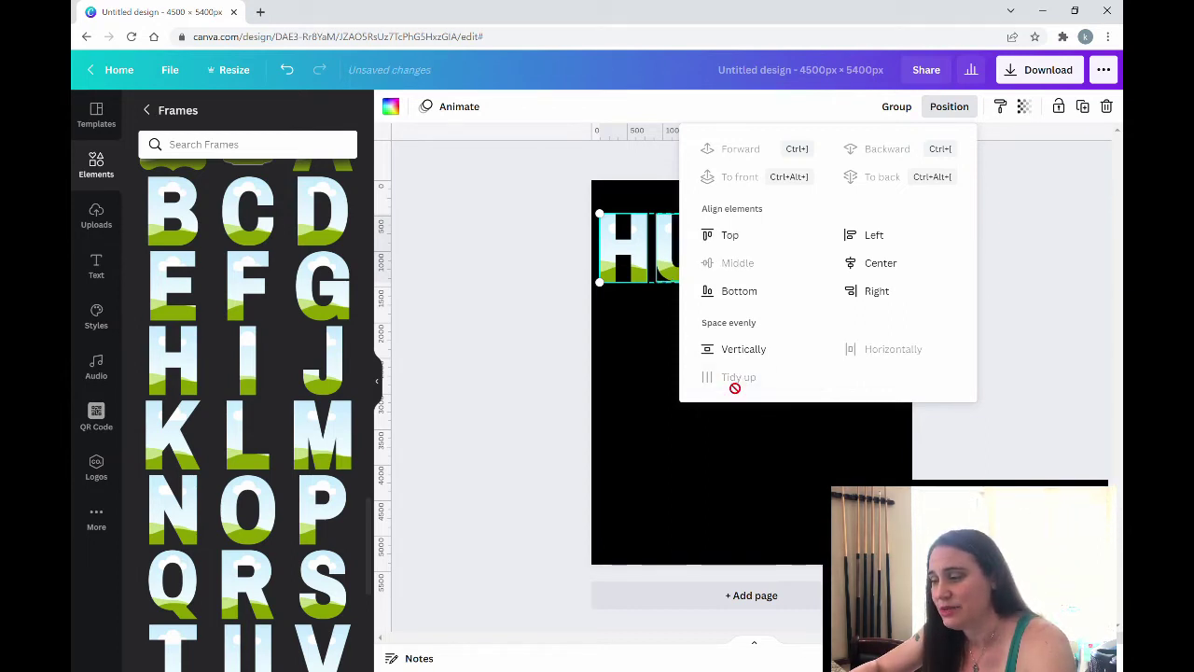
{"action": "left_click", "coordinate": [750, 457]}
{"action": "left_click", "coordinate": [750, 458]}
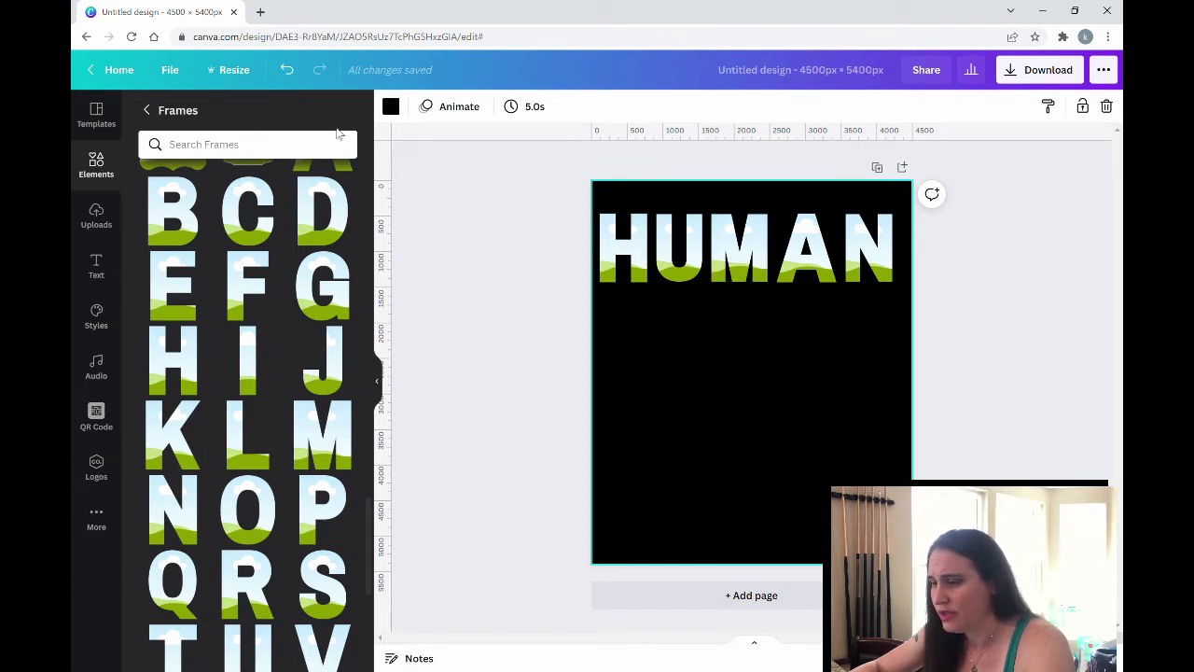
Search Elements for 'skin tones' and drop the wavy skin-tone photo into the H frame.
{"action": "left_click", "coordinate": [157, 112]}
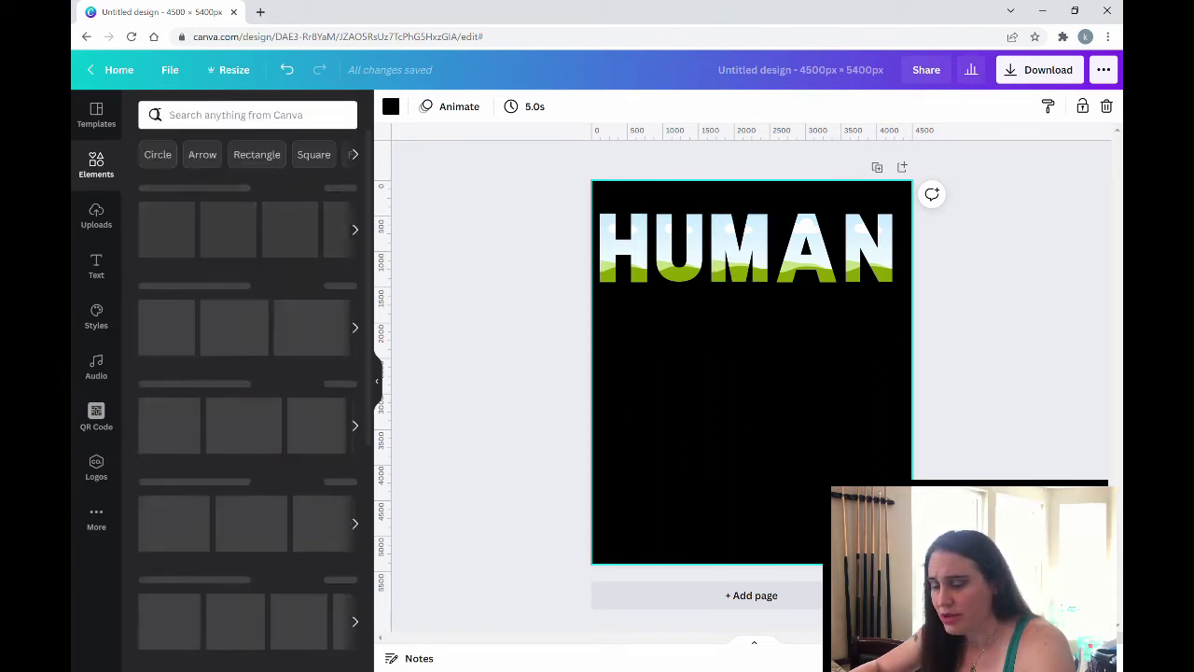
{"action": "left_click", "coordinate": [213, 121]}
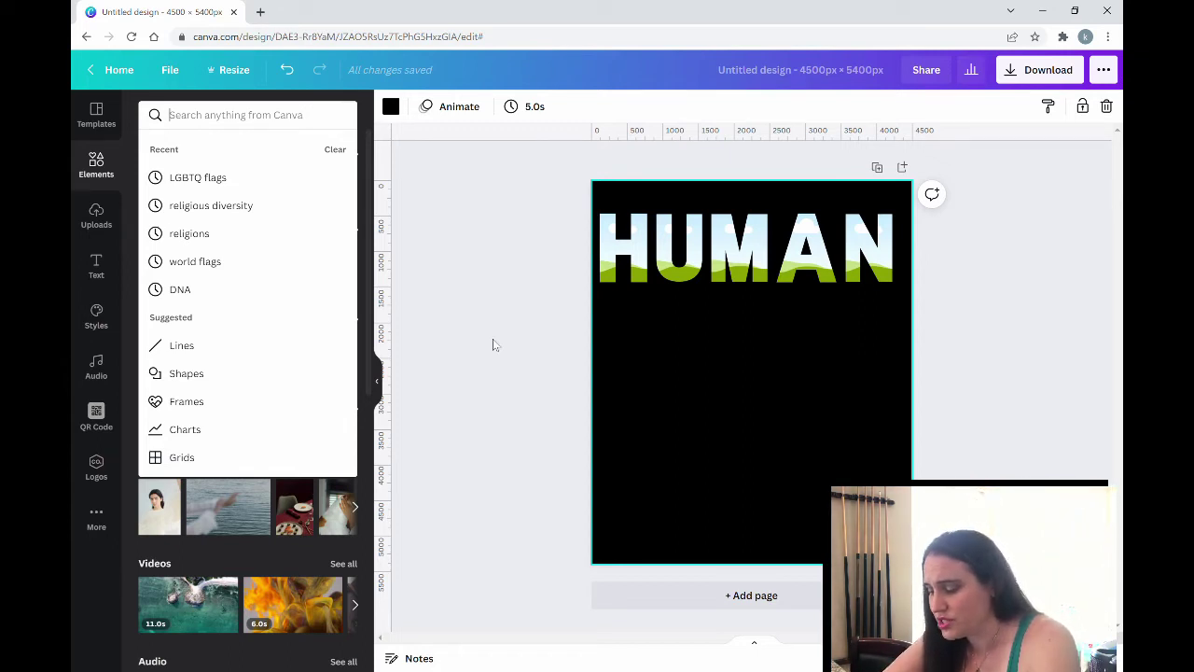
{"action": "type", "text": "skin"}
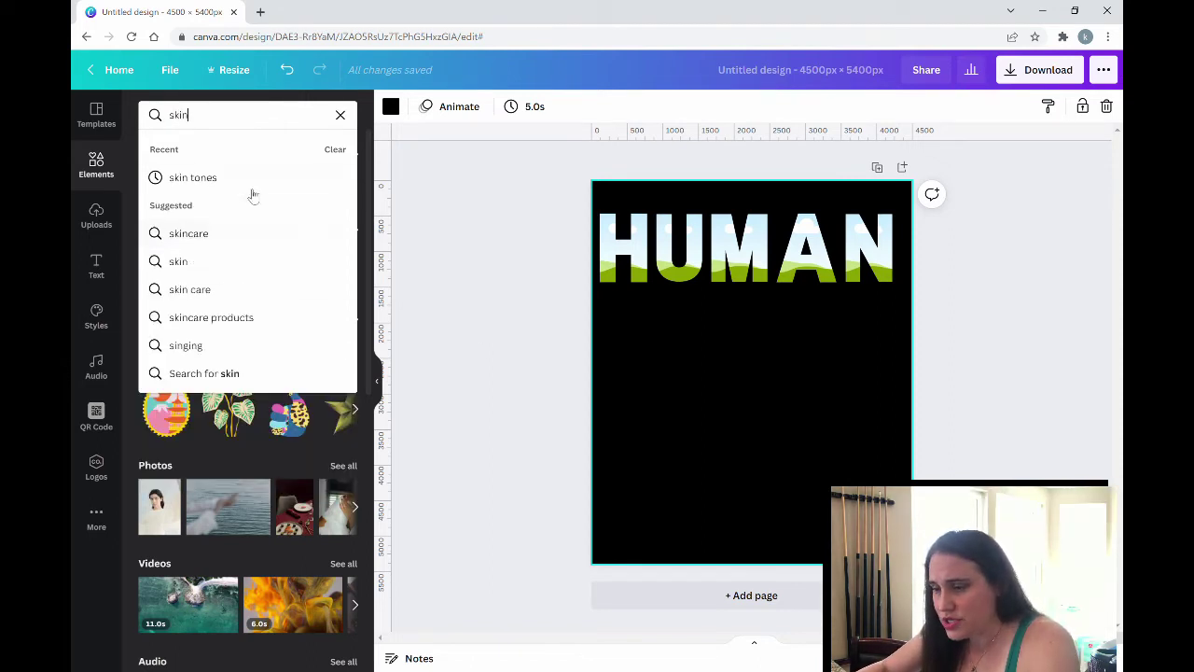
{"action": "left_click", "coordinate": [203, 177]}
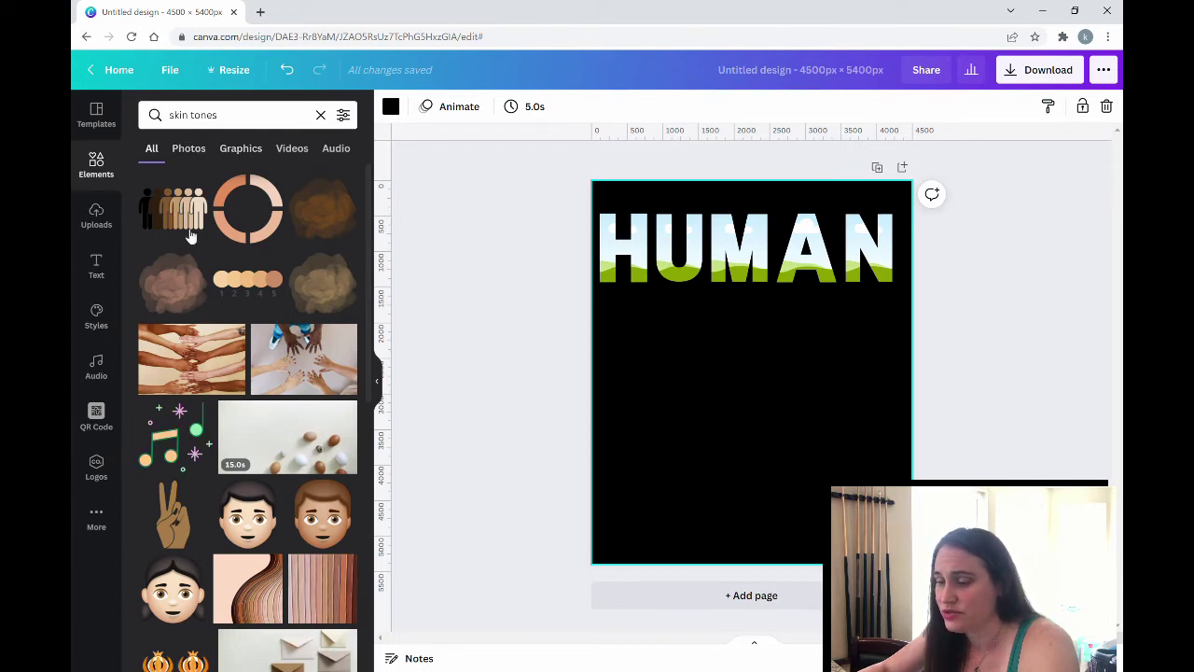
{"action": "left_click_drag", "start_coordinate": [189, 217], "coordinate": [427, 224]}
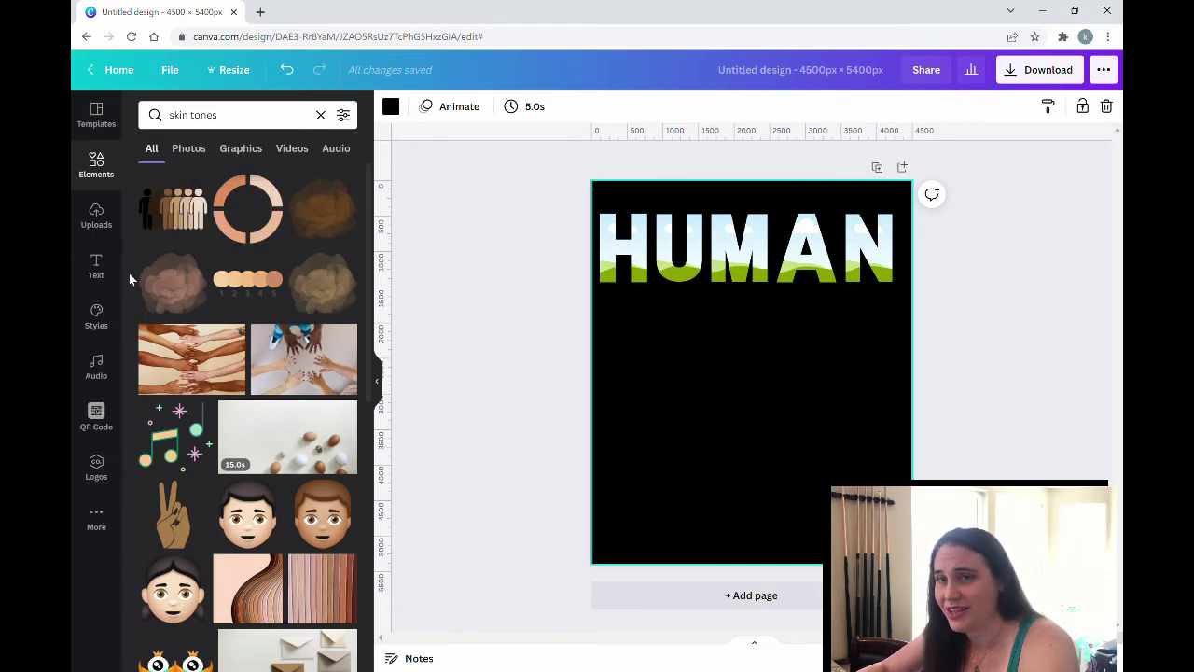
{"action": "left_click", "coordinate": [190, 153]}
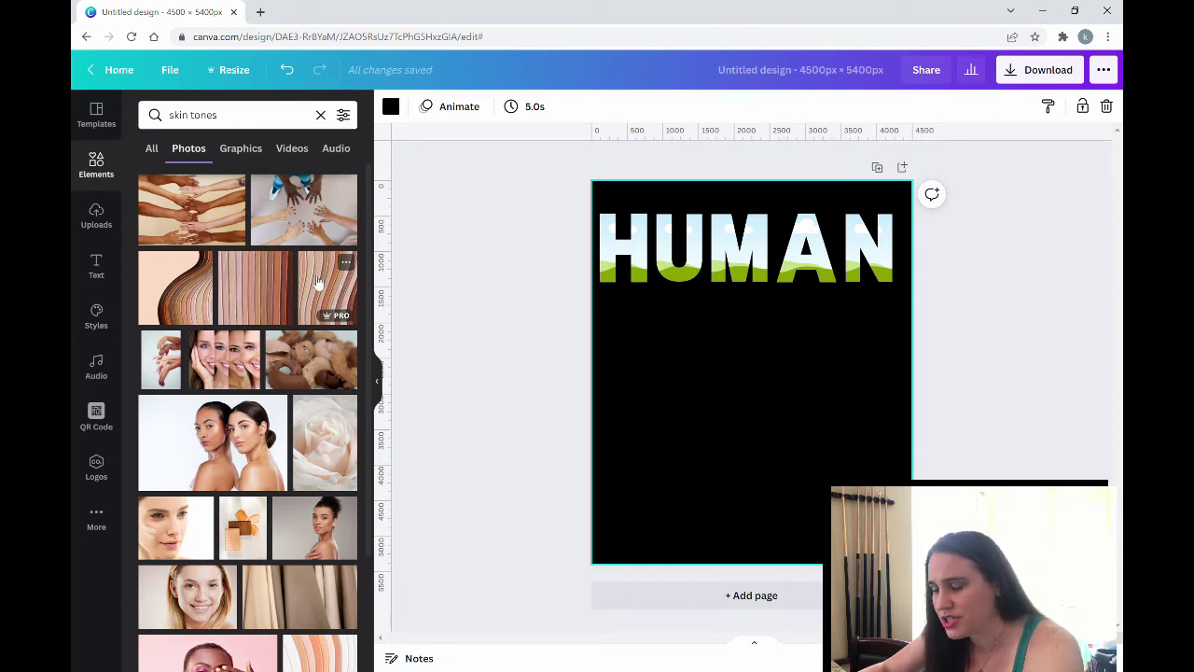
{"action": "mouse_move", "coordinate": [320, 282]}
{"action": "left_mouse_down"}
{"action": "mouse_move", "coordinate": [453, 323]}
{"action": "mouse_move", "coordinate": [616, 280]}
{"action": "mouse_move", "coordinate": [606, 265]}
{"action": "left_mouse_up"}
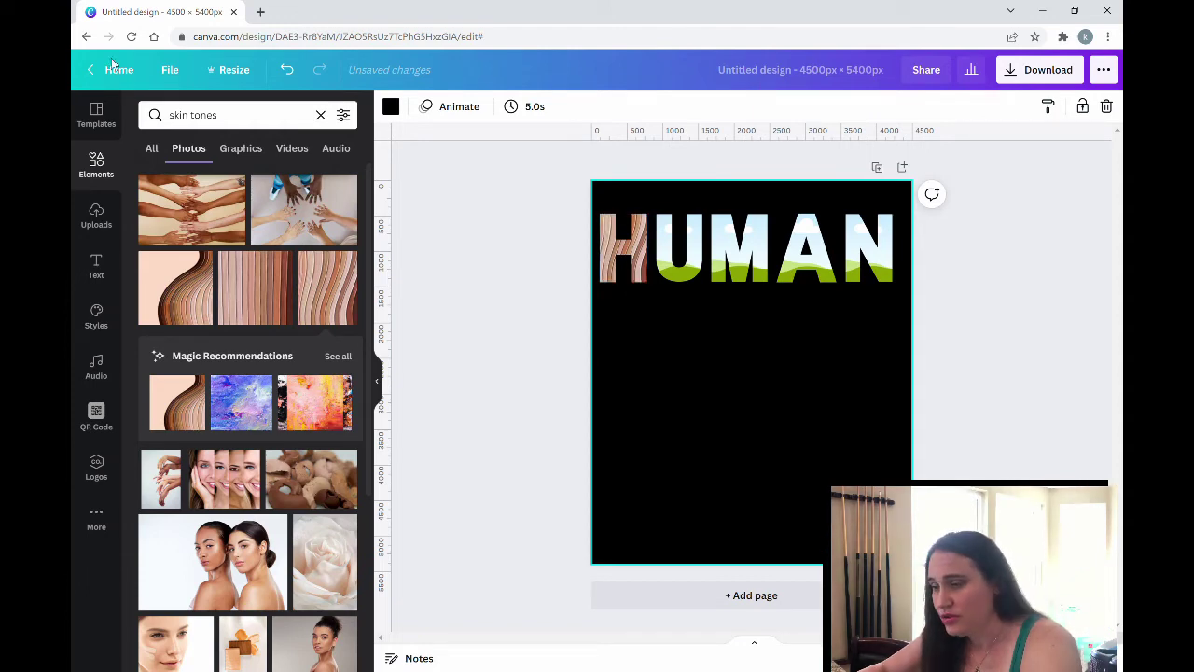
Search 'red blood cells' and drop a blood-cell photo into the U frame.
{"action": "left_click", "coordinate": [159, 112]}
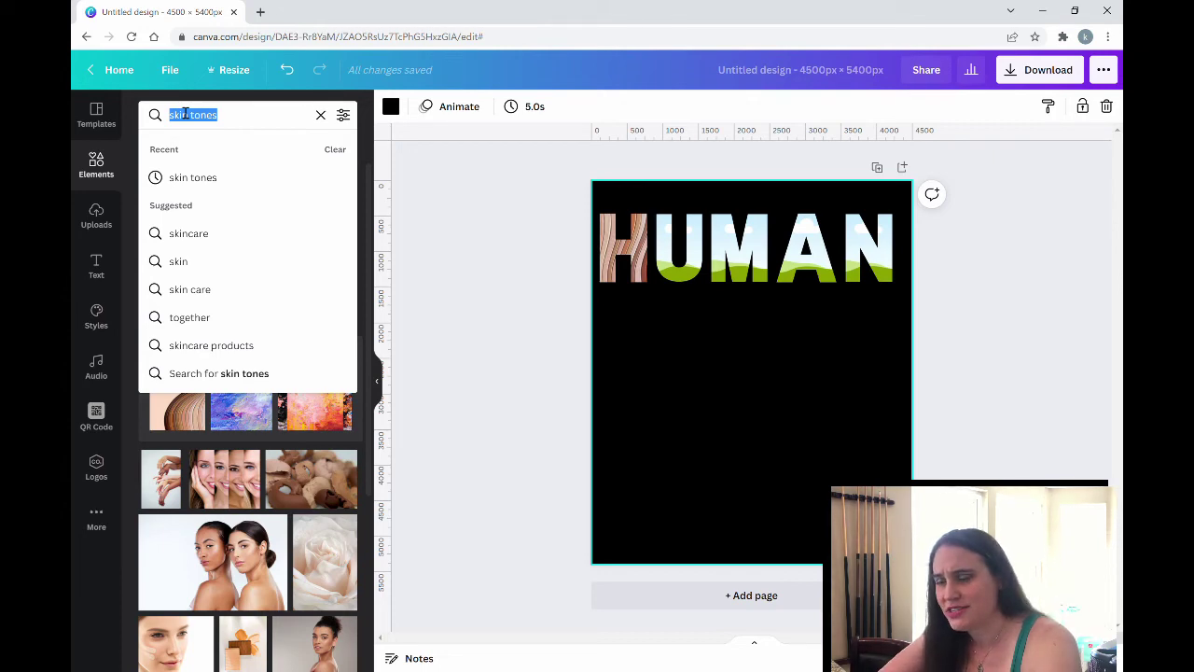
{"action": "type", "text": "red blood cells"}
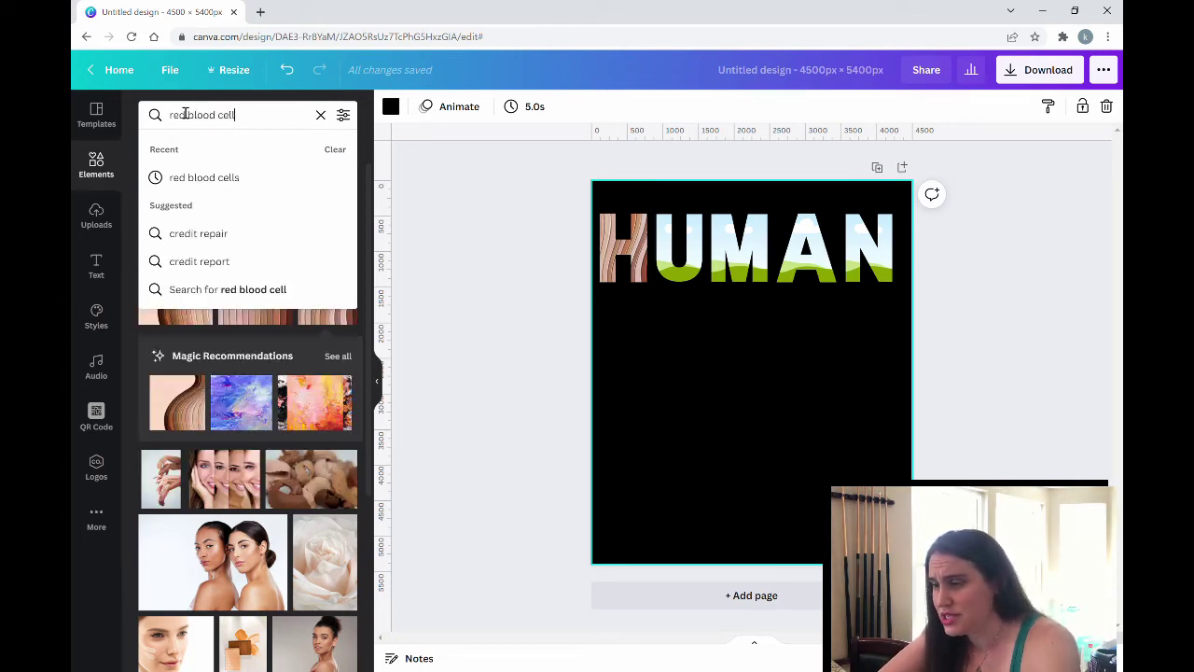
{"action": "key", "text": "Return"}
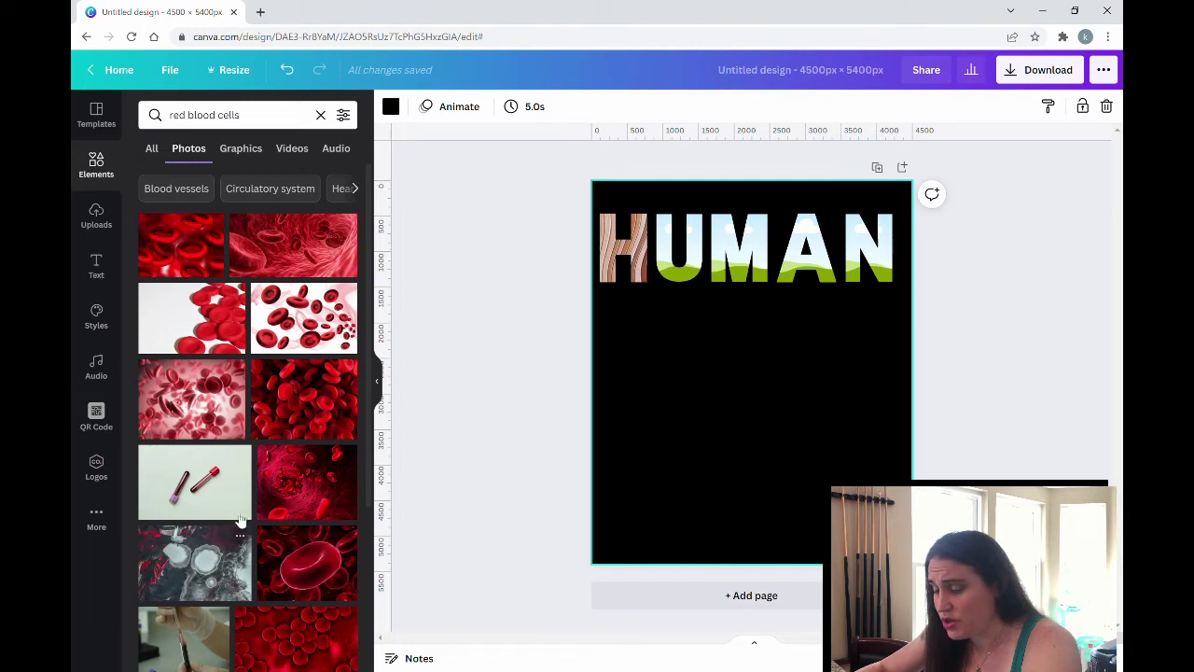
{"action": "scroll", "coordinate": [212, 342], "scroll_direction": "down", "scroll_amount": 3}
{"action": "scroll", "coordinate": [300, 355], "scroll_direction": "up", "scroll_amount": 2}
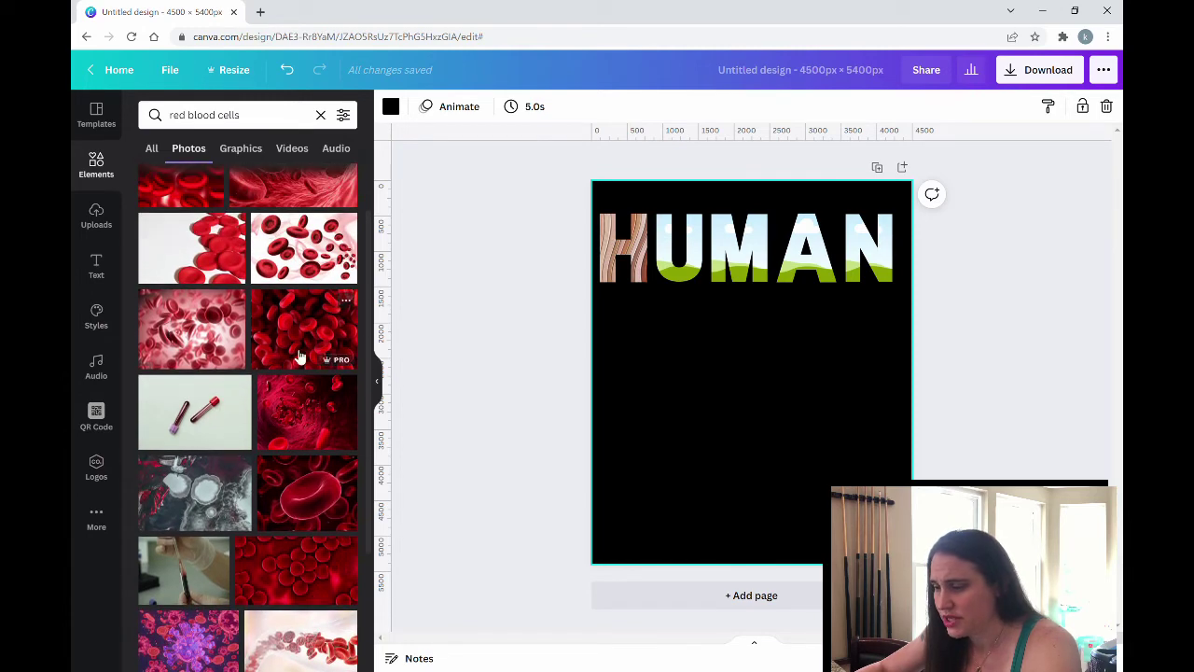
{"action": "left_click_drag", "start_coordinate": [471, 320], "coordinate": [670, 255]}
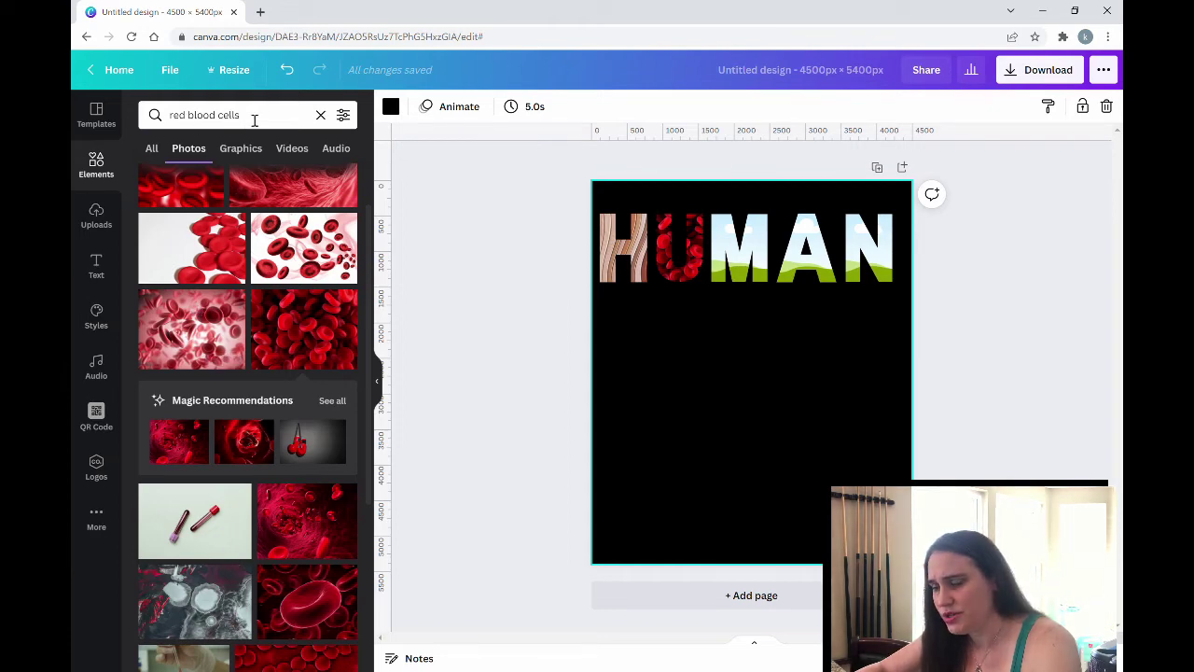
Replace the search with the recent 'LGBTQ flags' search to show its results.
{"action": "left_click_drag", "start_coordinate": [258, 119], "coordinate": [189, 115]}
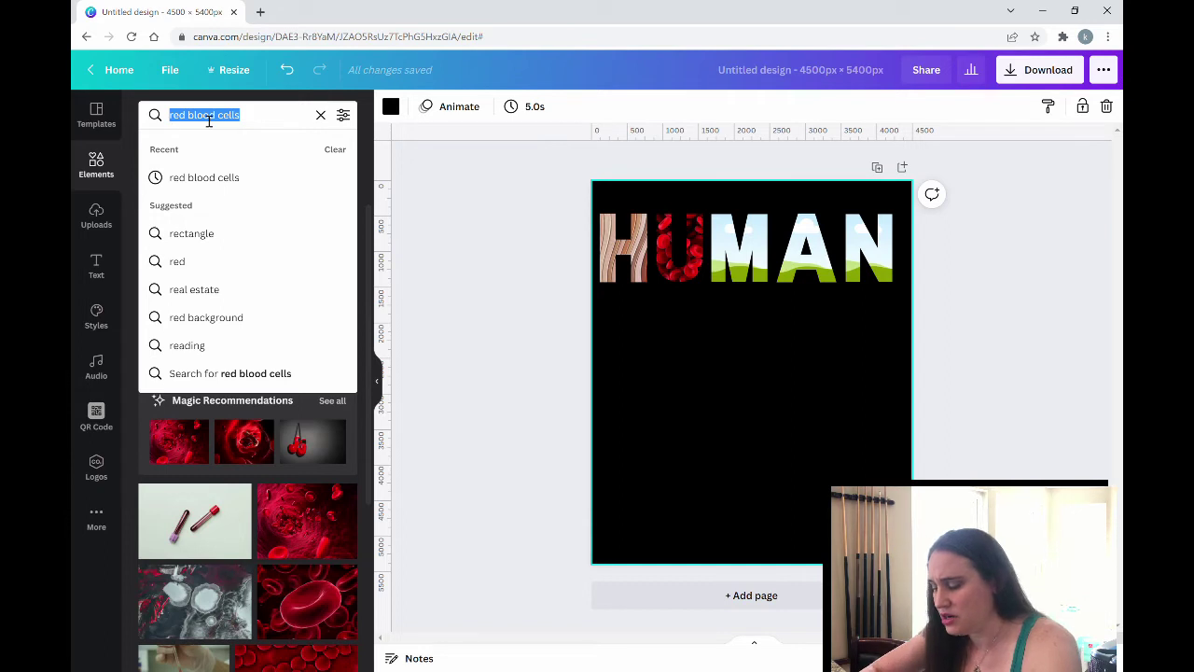
{"action": "type", "text": "l"}
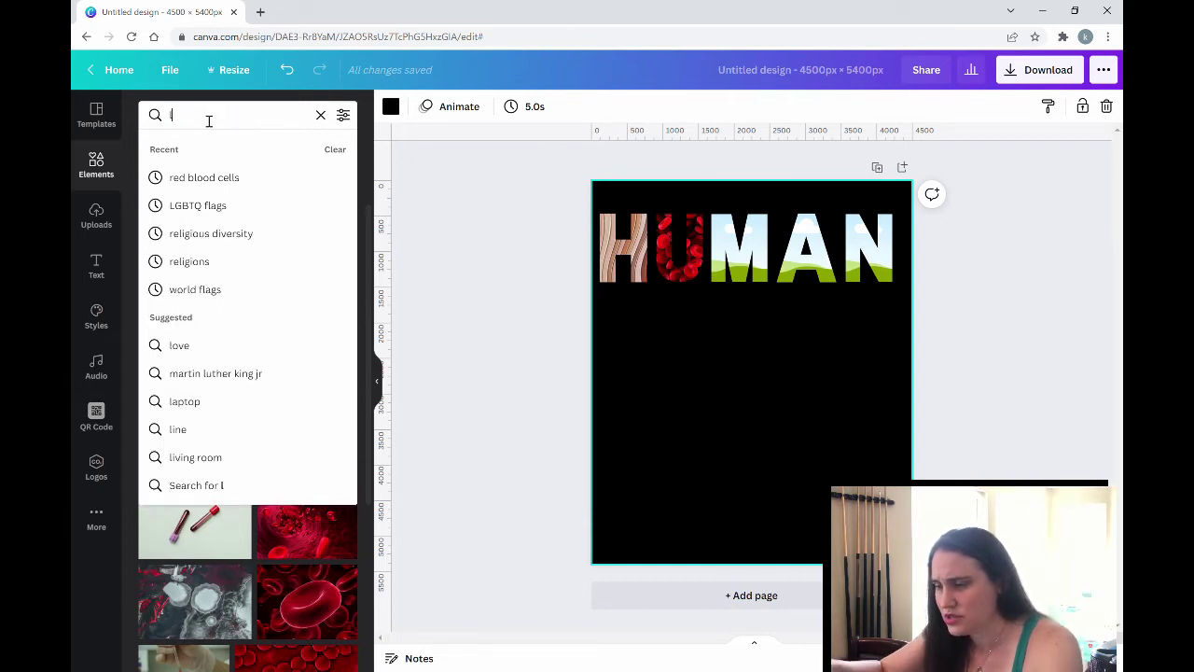
{"action": "left_click", "coordinate": [209, 205]}
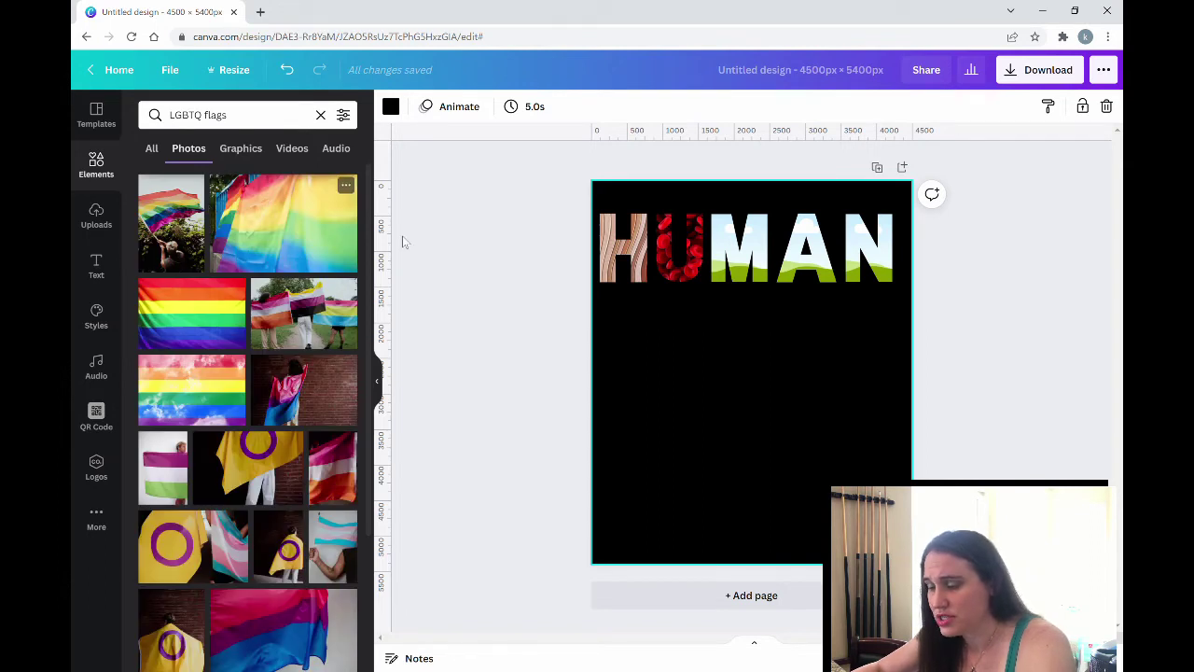
Scroll the LGBTQ flag photo results and drop the rainbow pride flag photo into the M.
{"action": "scroll", "coordinate": [187, 280], "scroll_direction": "down", "scroll_amount": 1}
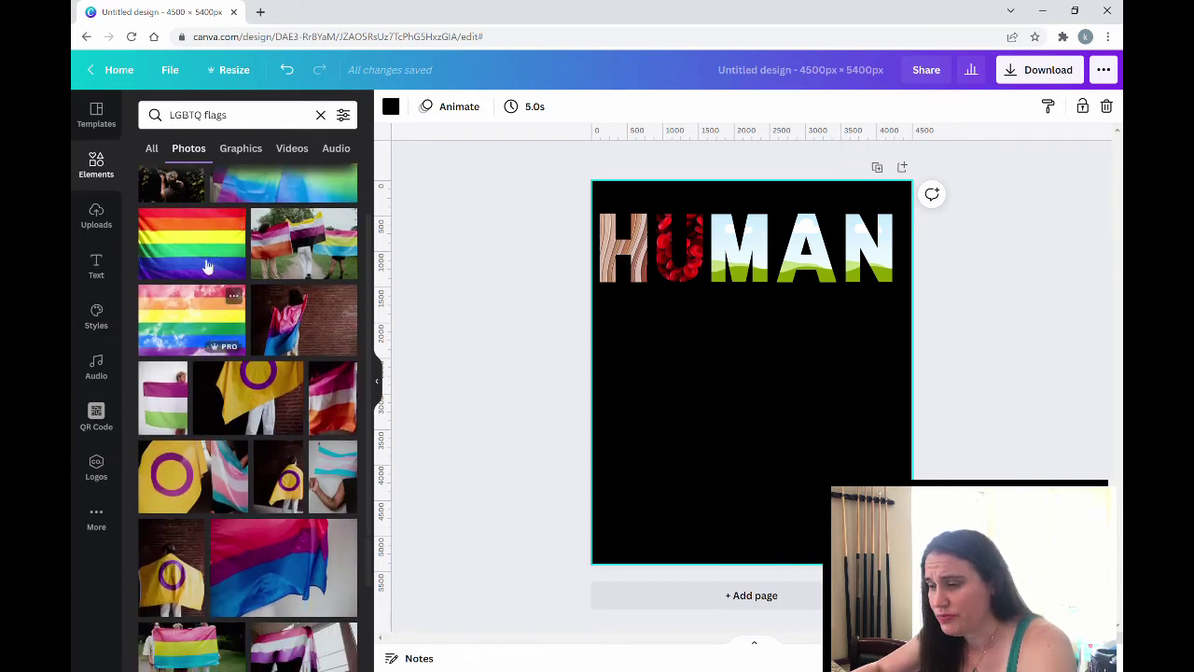
{"action": "scroll", "coordinate": [193, 248], "scroll_direction": "down", "scroll_amount": 5}
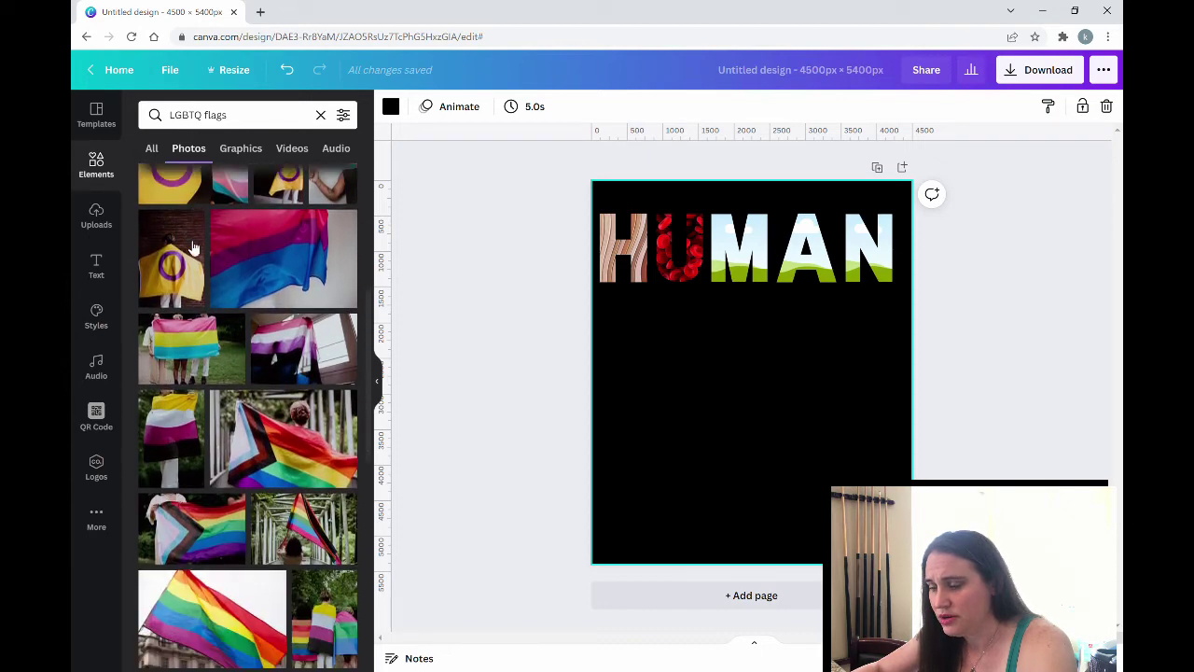
{"action": "scroll", "coordinate": [193, 248], "scroll_direction": "down", "scroll_amount": 6}
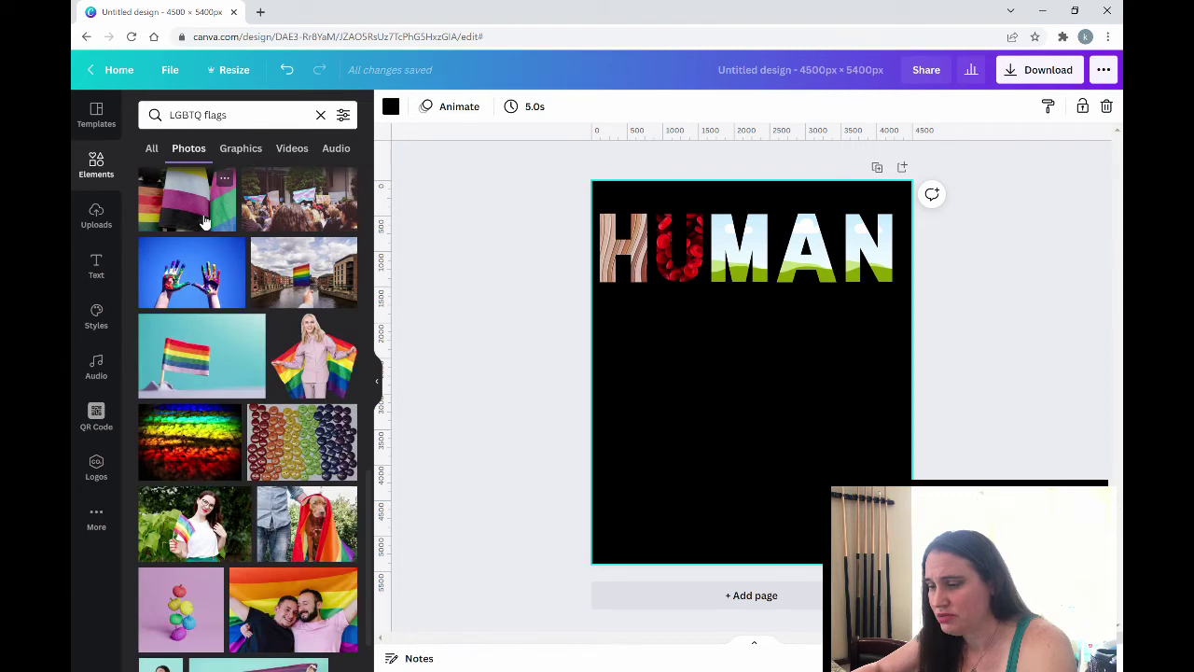
{"action": "scroll", "coordinate": [206, 221], "scroll_direction": "down", "scroll_amount": 5}
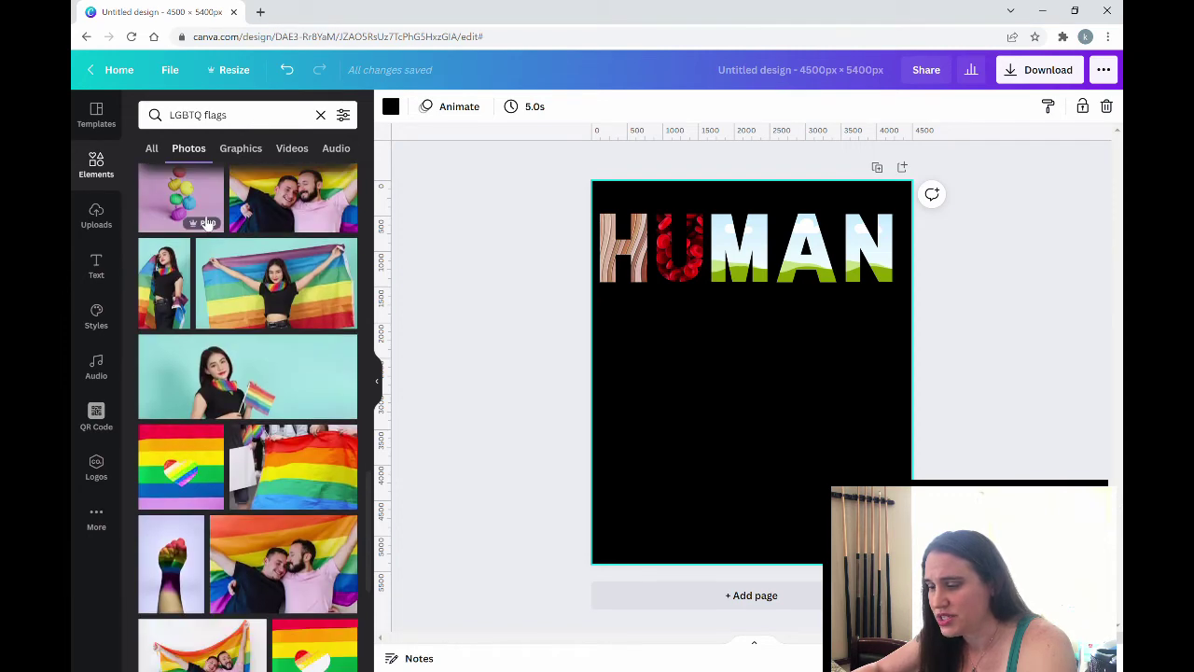
{"action": "scroll", "coordinate": [207, 222], "scroll_direction": "down", "scroll_amount": 8}
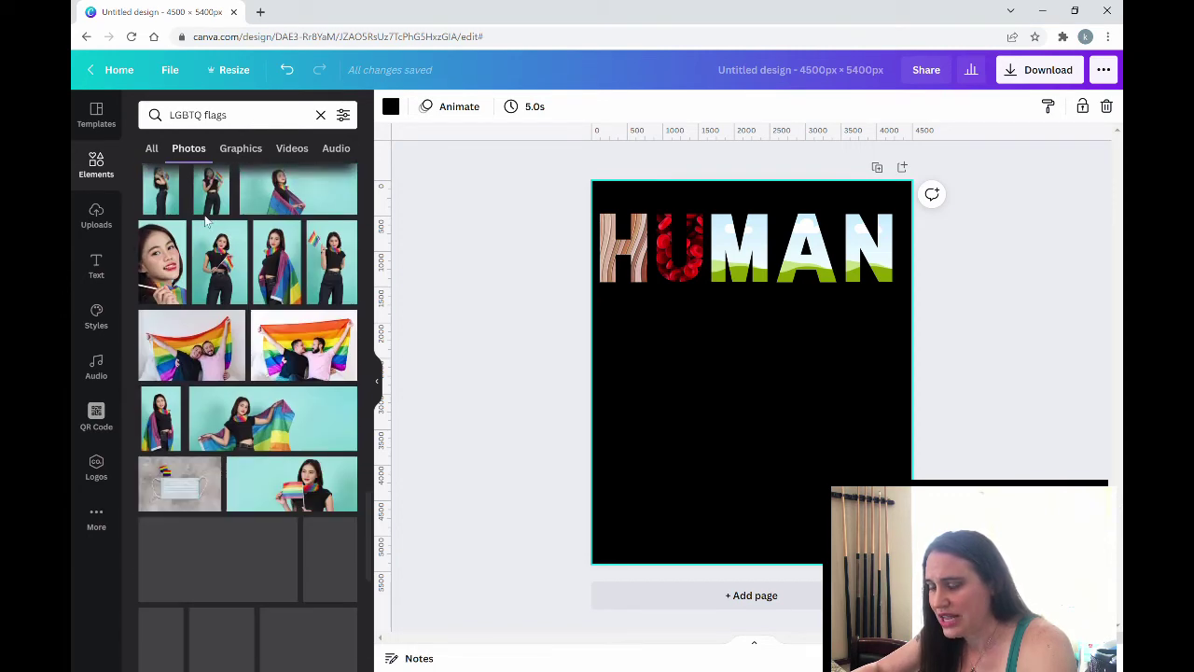
{"action": "scroll", "coordinate": [207, 222], "scroll_direction": "down", "scroll_amount": 10}
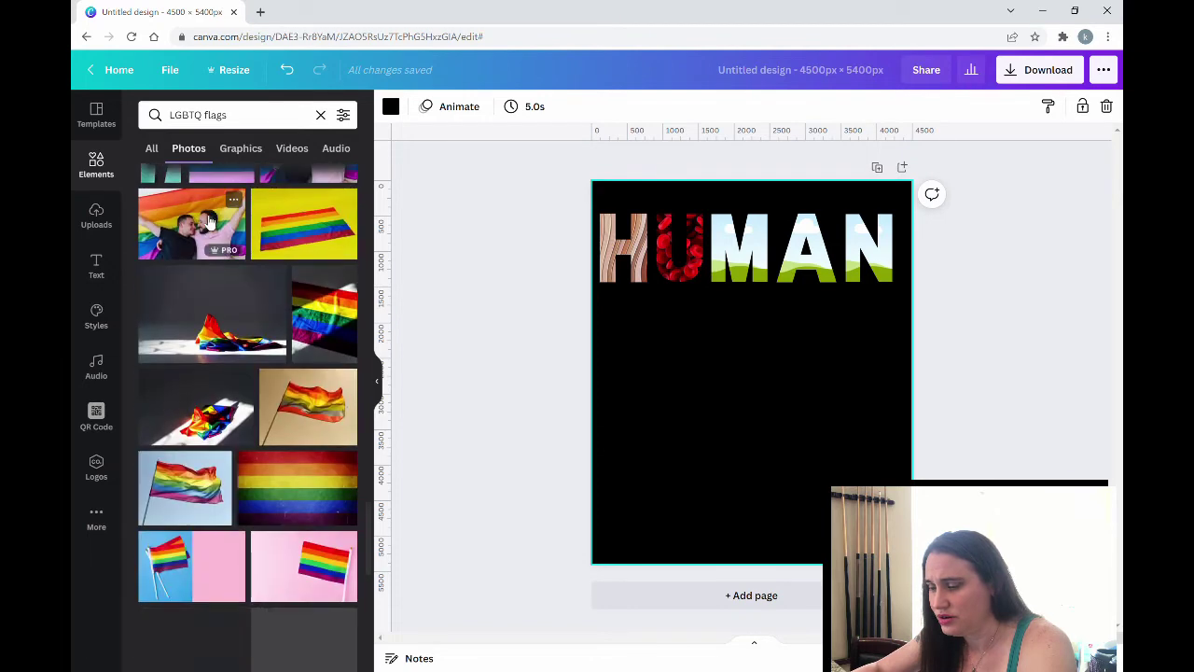
{"action": "scroll", "coordinate": [210, 221], "scroll_direction": "down", "scroll_amount": 3}
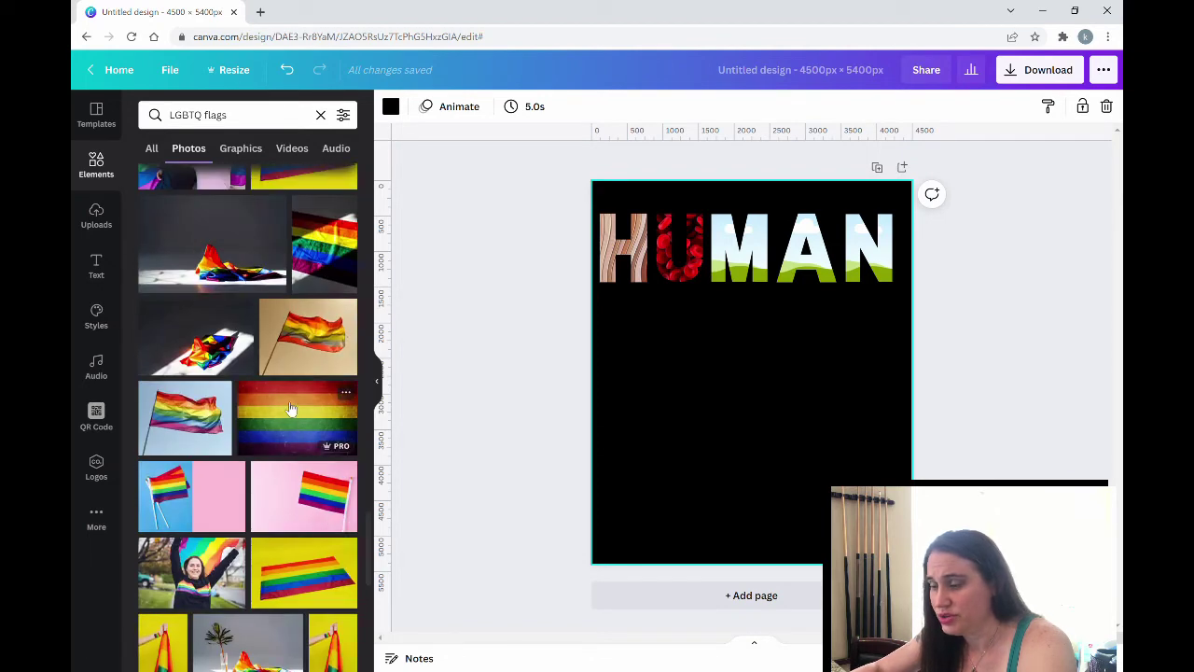
{"action": "left_click_drag", "start_coordinate": [289, 425], "coordinate": [736, 244]}
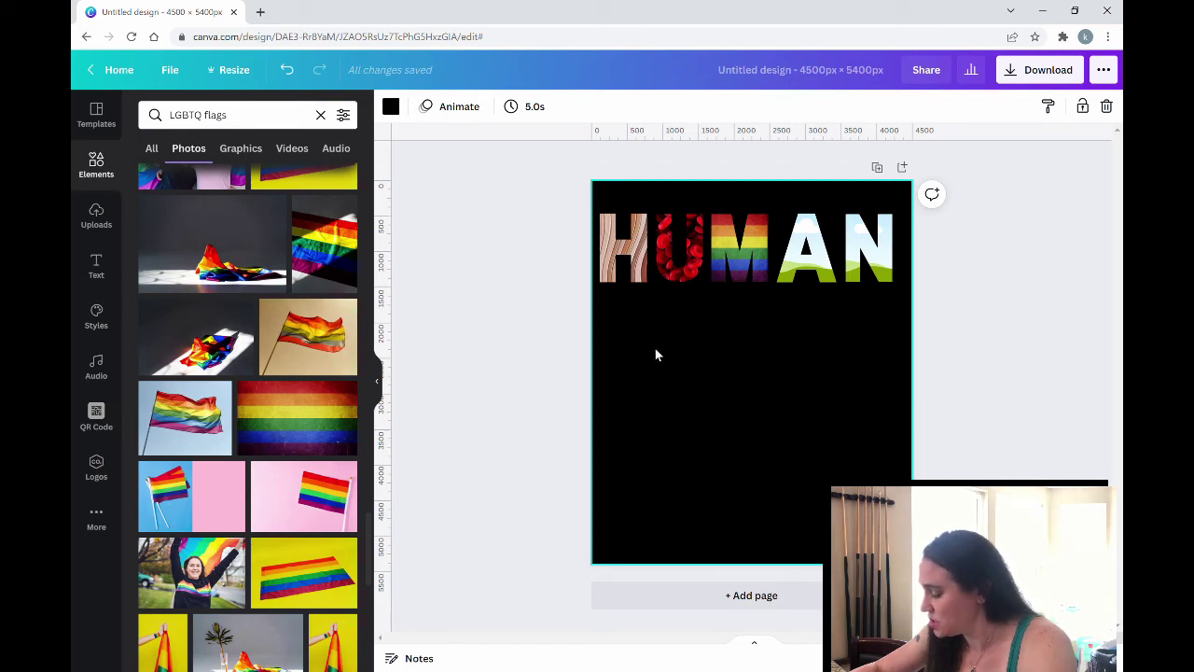
{"action": "left_click", "coordinate": [259, 119]}
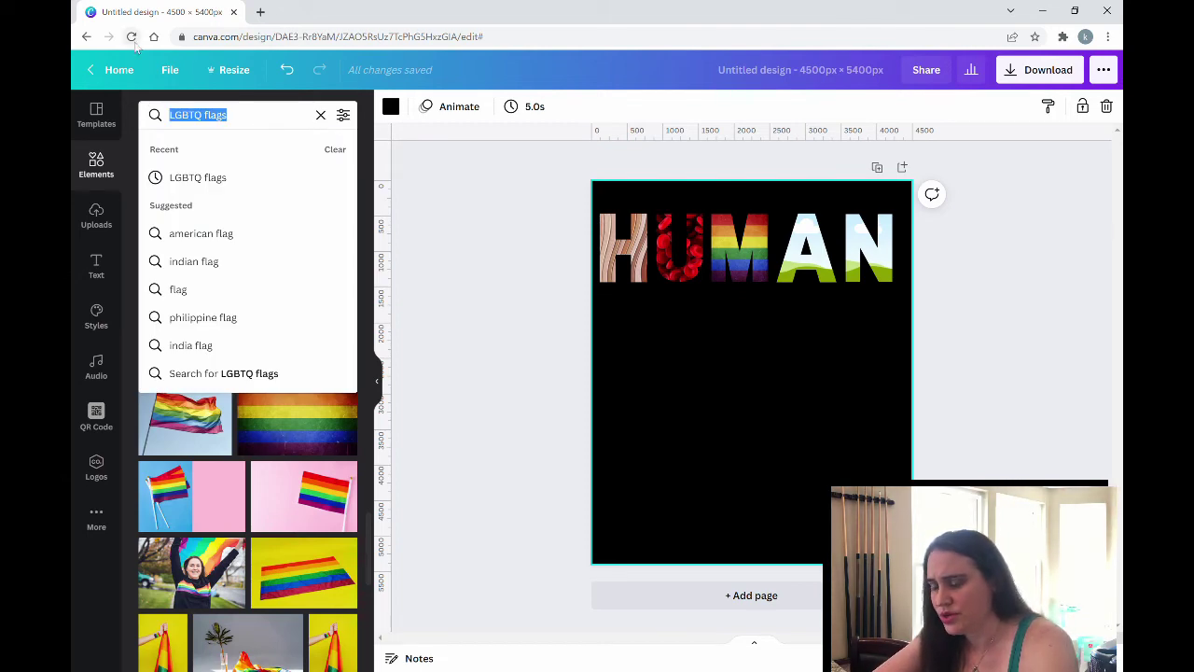
{"action": "type", "text": "na"}
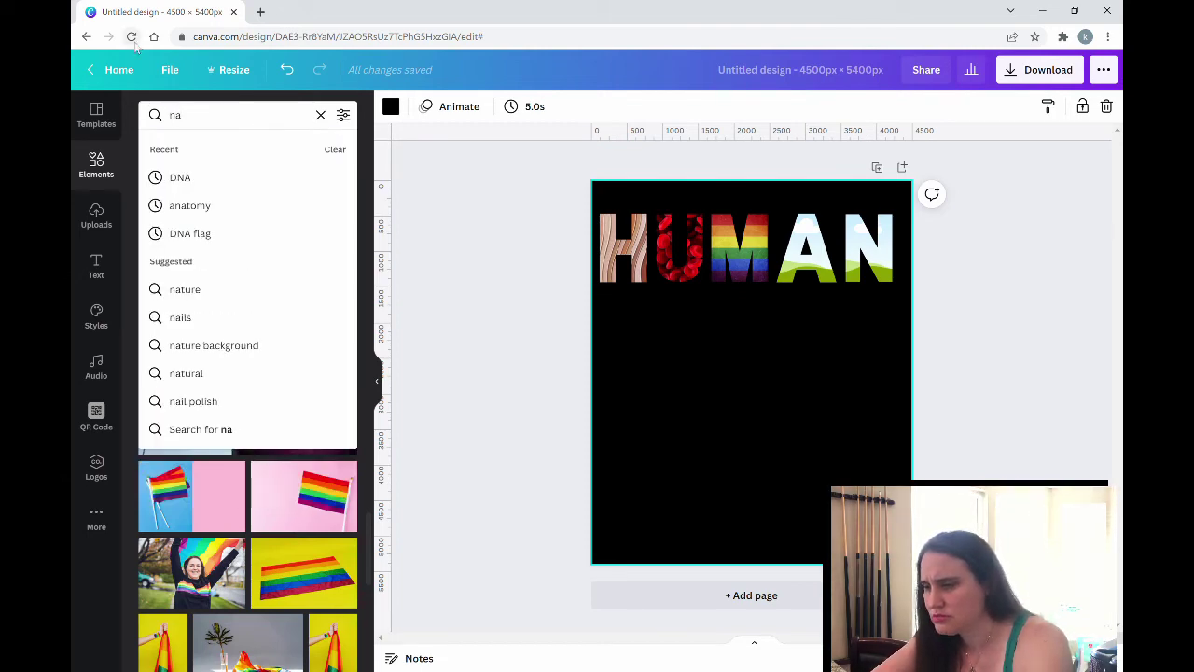
{"action": "type", "text": "tional flags"}
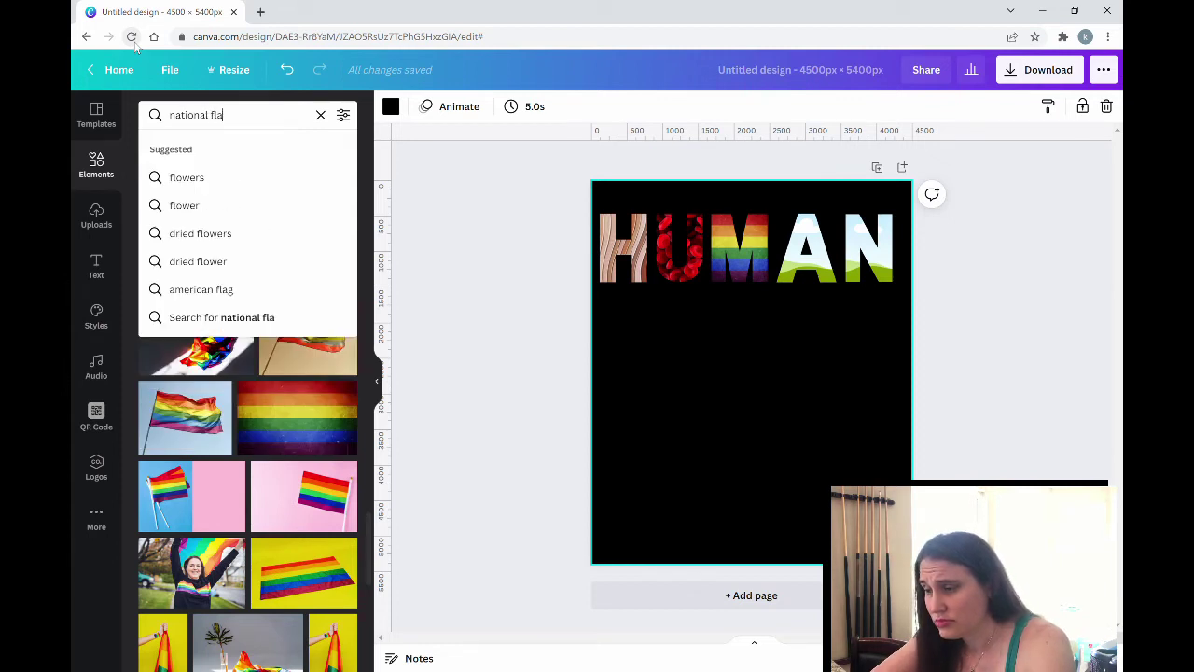
{"action": "key", "text": "Return"}
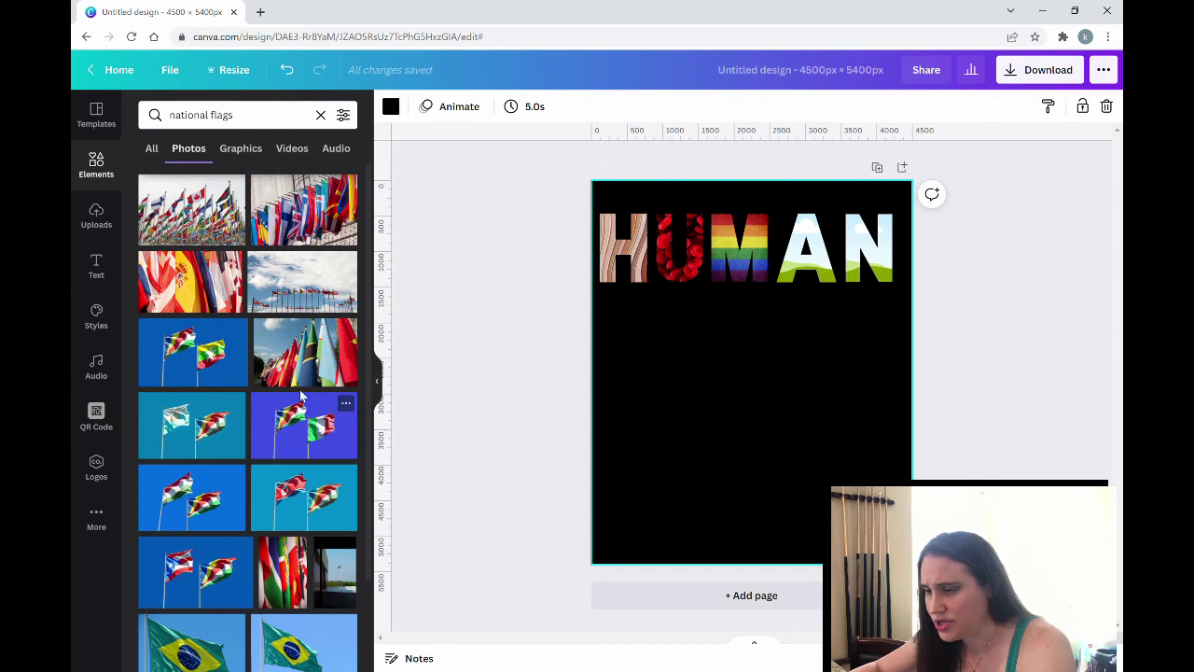
{"action": "left_click_drag", "start_coordinate": [194, 234], "coordinate": [808, 244]}
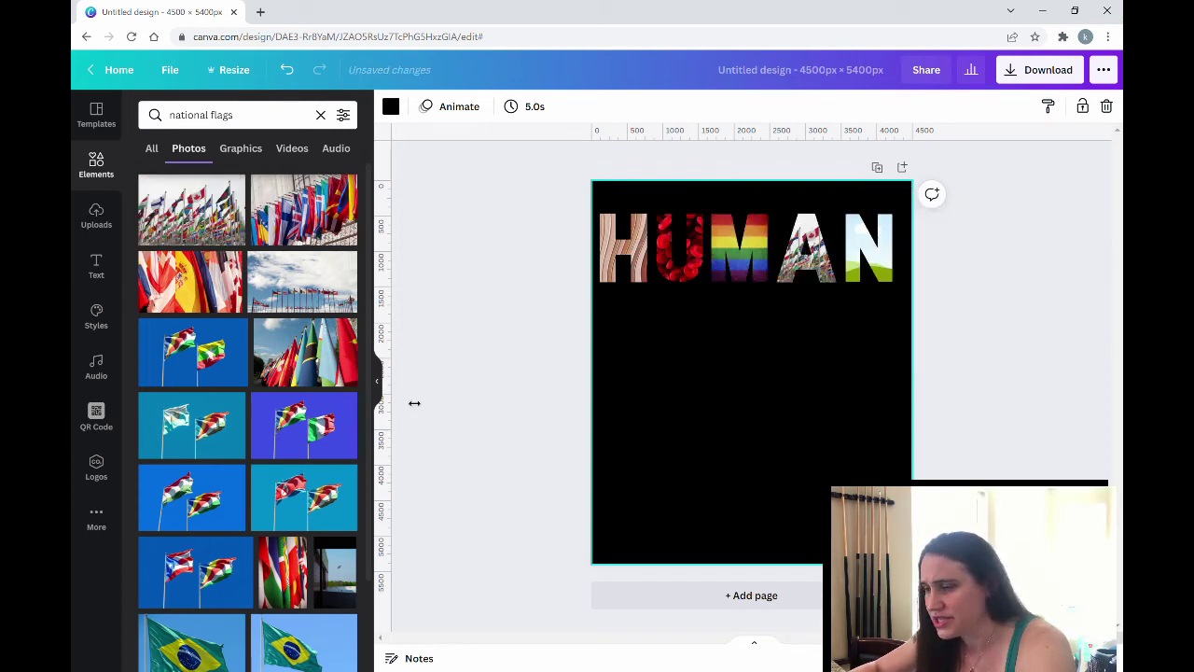
{"action": "scroll", "coordinate": [270, 324], "scroll_direction": "down", "scroll_amount": 5}
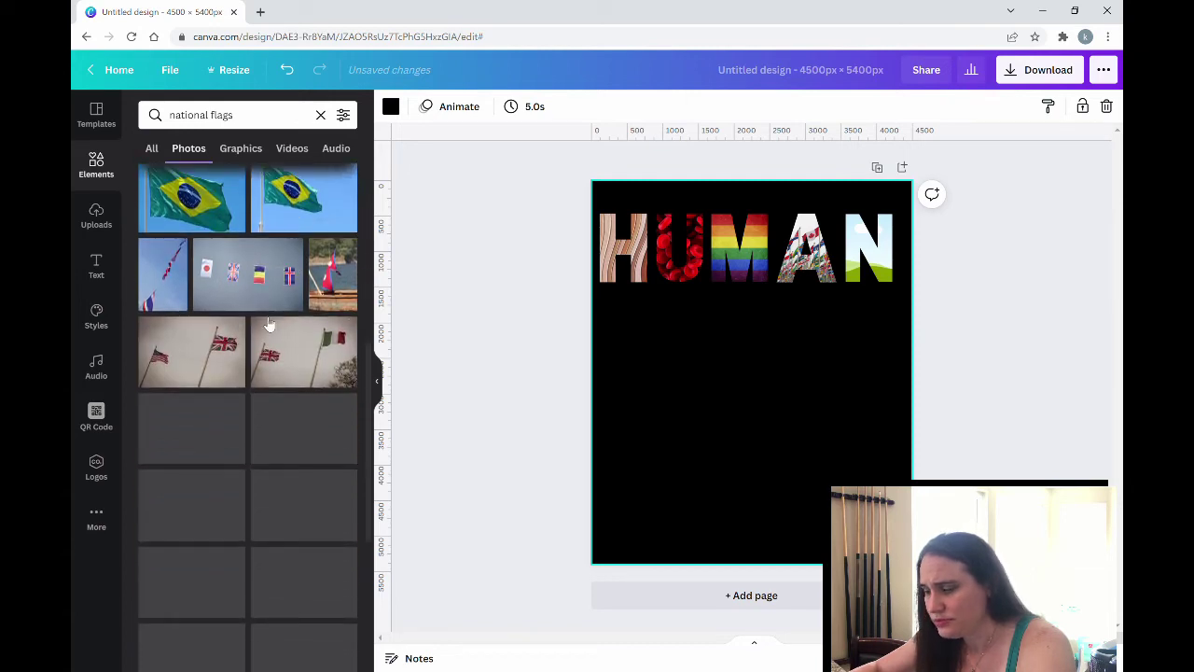
{"action": "scroll", "coordinate": [252, 275], "scroll_direction": "down", "scroll_amount": 3}
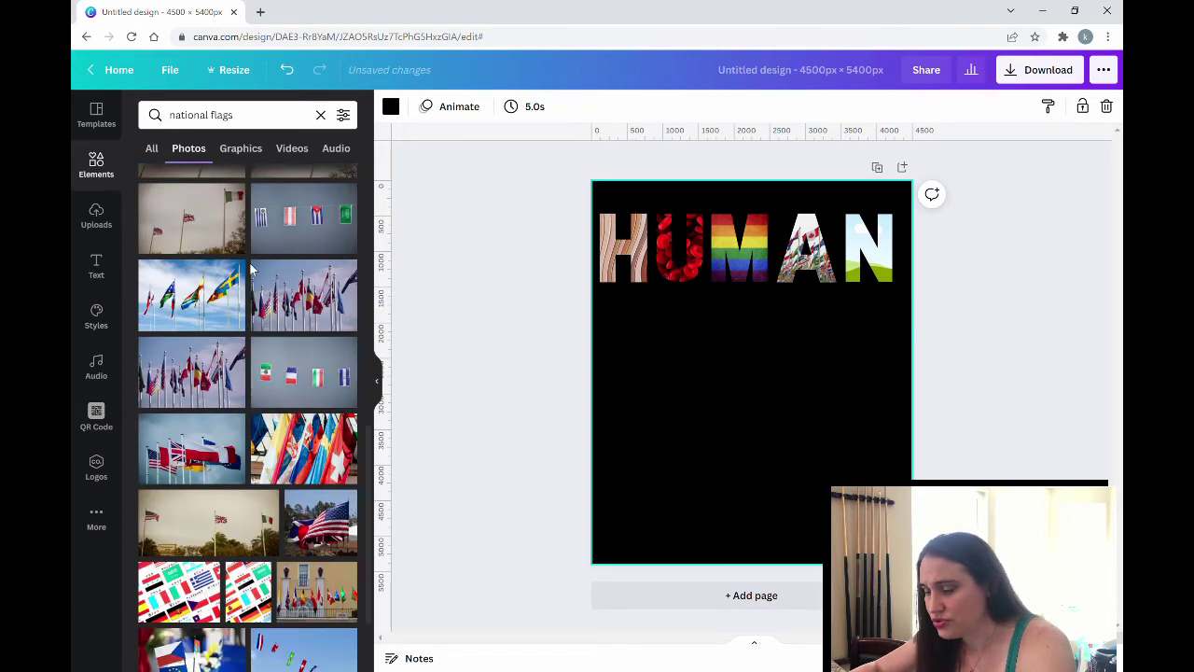
{"action": "scroll", "coordinate": [250, 269], "scroll_direction": "down", "scroll_amount": 5}
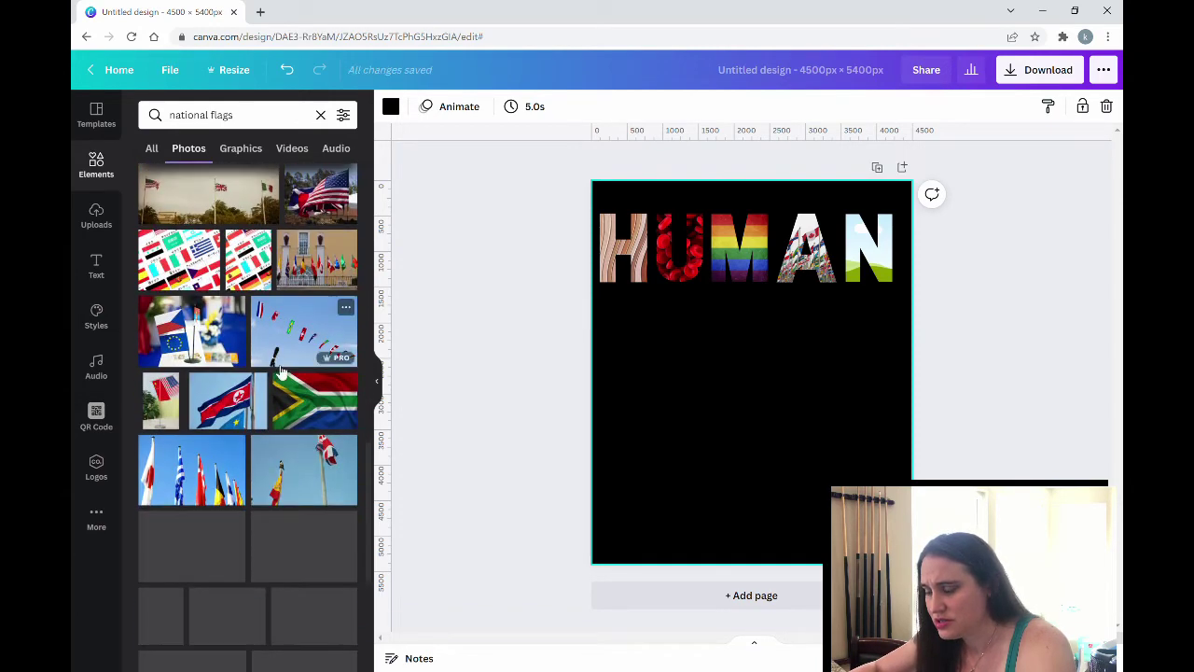
{"action": "scroll", "coordinate": [282, 371], "scroll_direction": "down", "scroll_amount": 3}
{"action": "scroll", "coordinate": [280, 364], "scroll_direction": "down", "scroll_amount": 10}
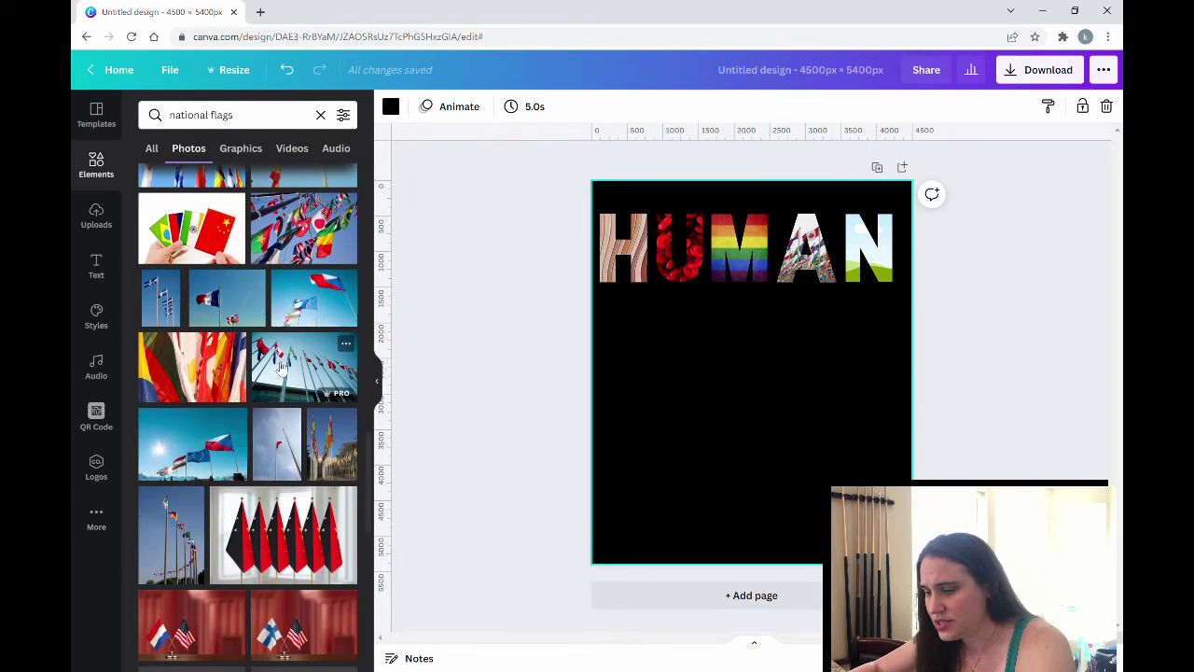
{"action": "scroll", "coordinate": [272, 347], "scroll_direction": "down", "scroll_amount": 10}
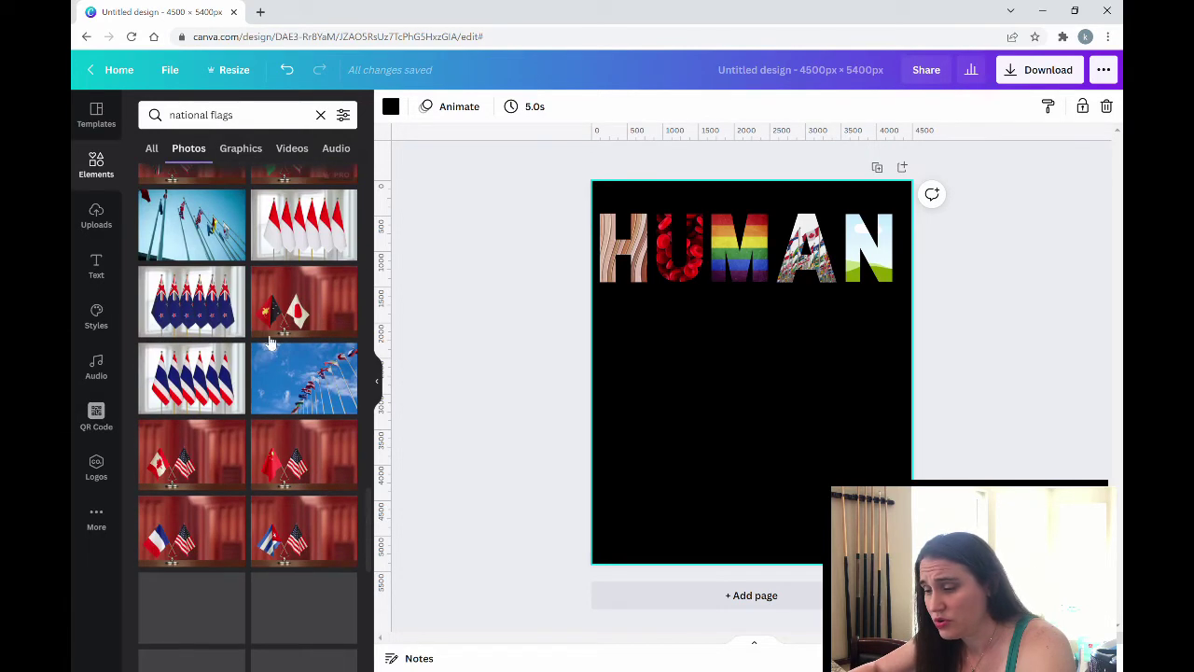
{"action": "scroll", "coordinate": [236, 321], "scroll_direction": "down", "scroll_amount": 10}
{"action": "scroll", "coordinate": [234, 328], "scroll_direction": "down", "scroll_amount": 5}
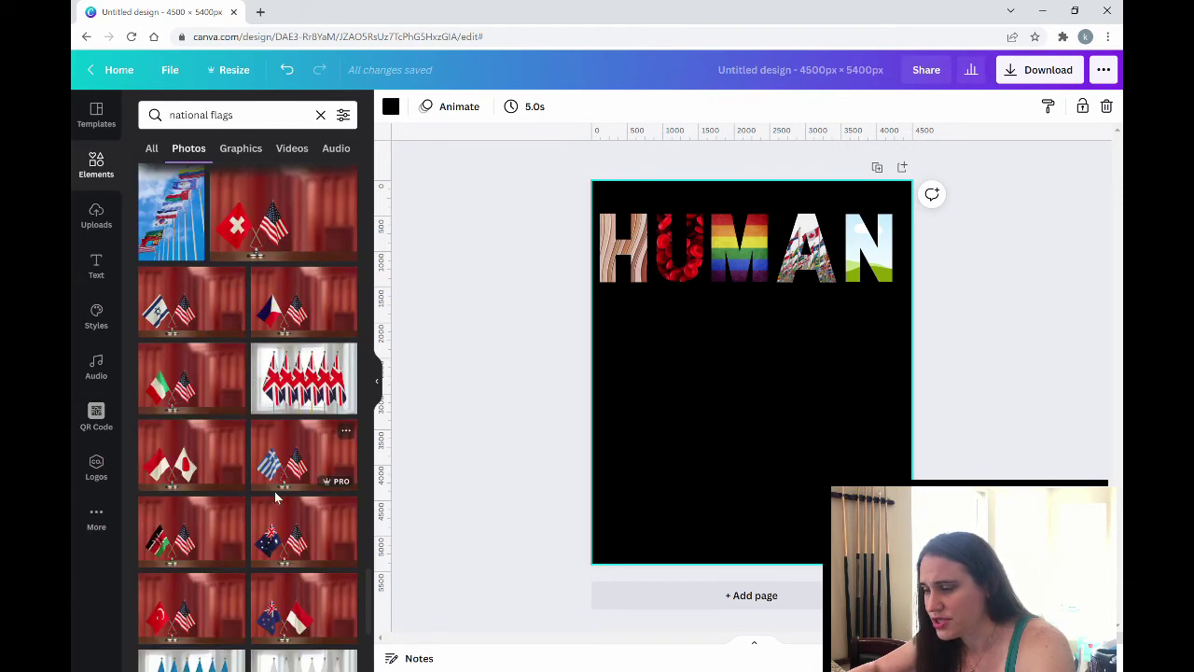
{"action": "scroll", "coordinate": [265, 415], "scroll_direction": "down", "scroll_amount": 8}
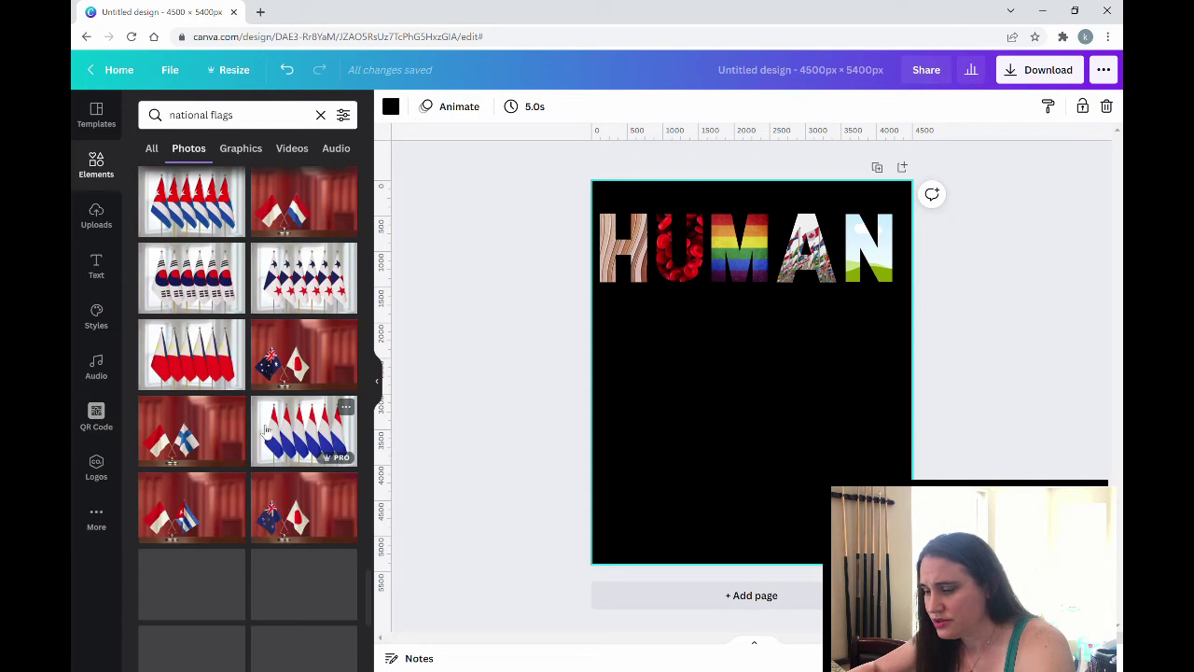
{"action": "scroll", "coordinate": [266, 429], "scroll_direction": "down", "scroll_amount": 10}
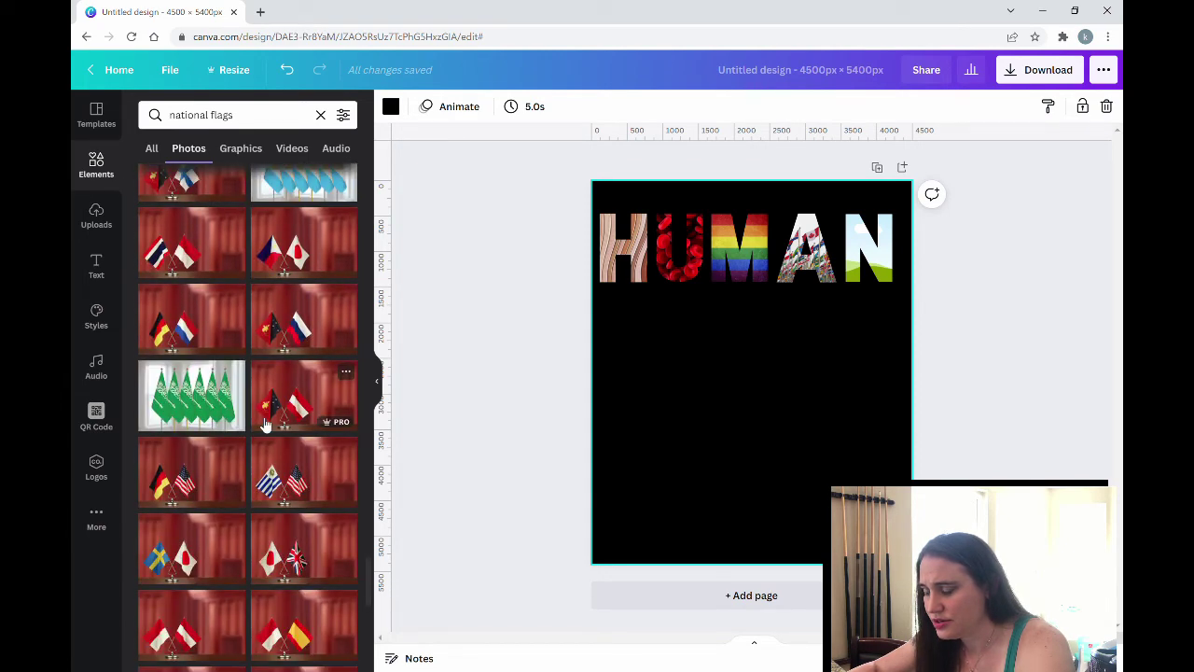
{"action": "scroll", "coordinate": [262, 420], "scroll_direction": "down", "scroll_amount": 10}
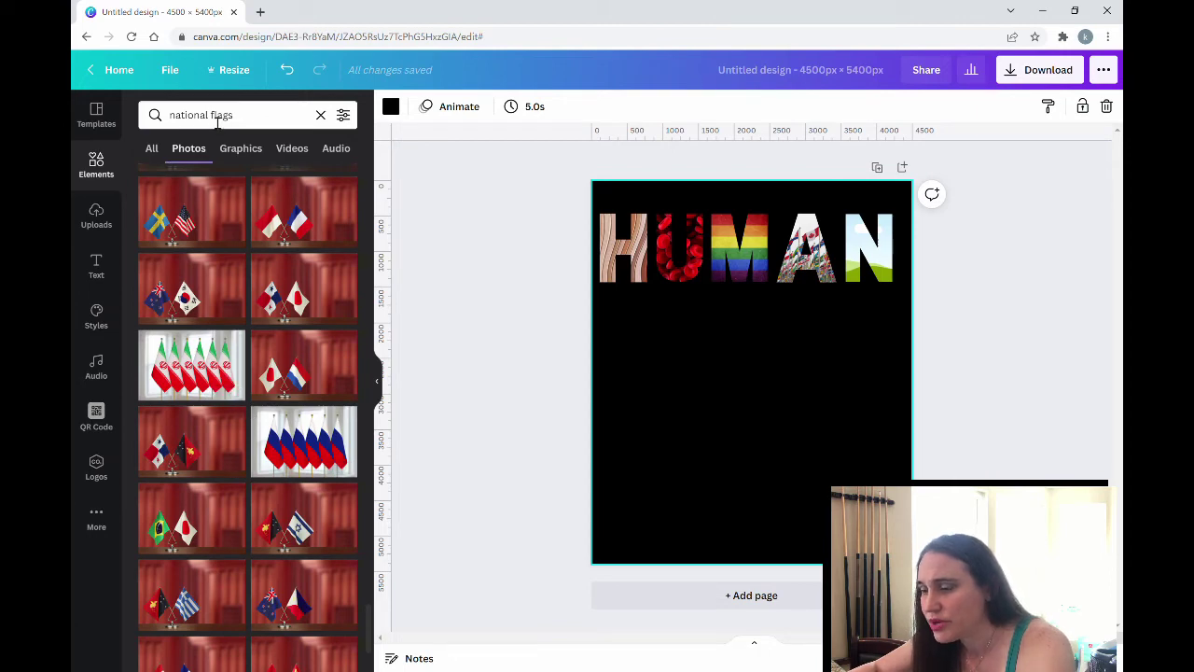
Replace the photo search term with 'world flags' and run the search.
{"action": "double_click", "coordinate": [164, 118]}
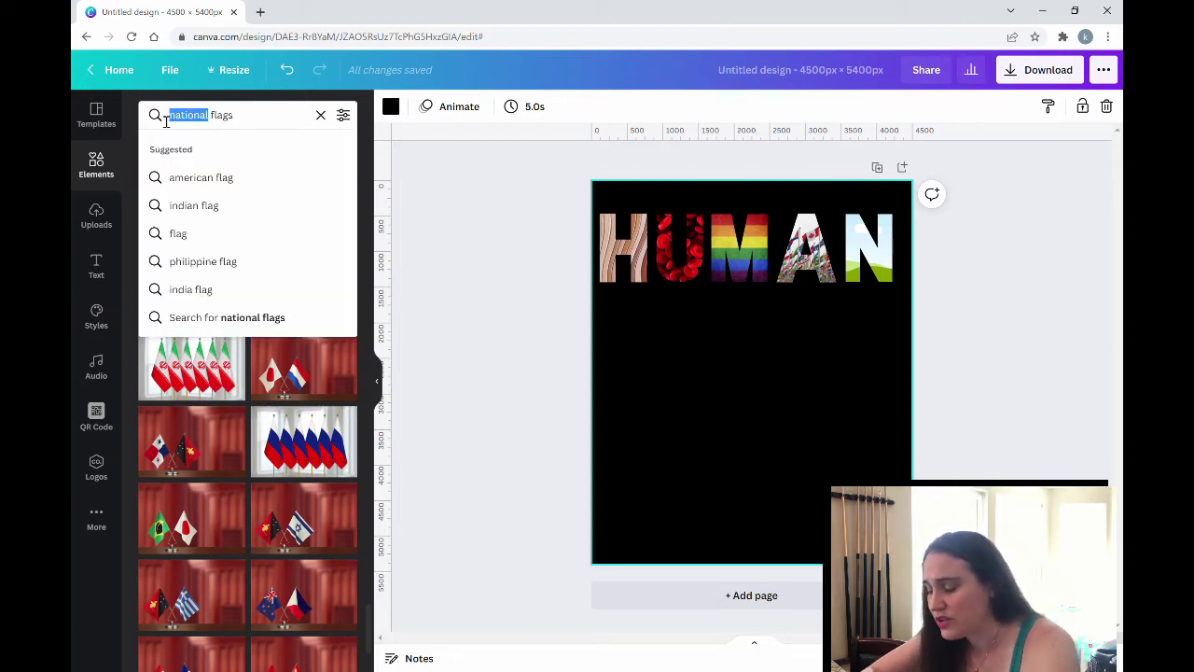
{"action": "type", "text": "worl"}
{"action": "key", "text": "Return"}
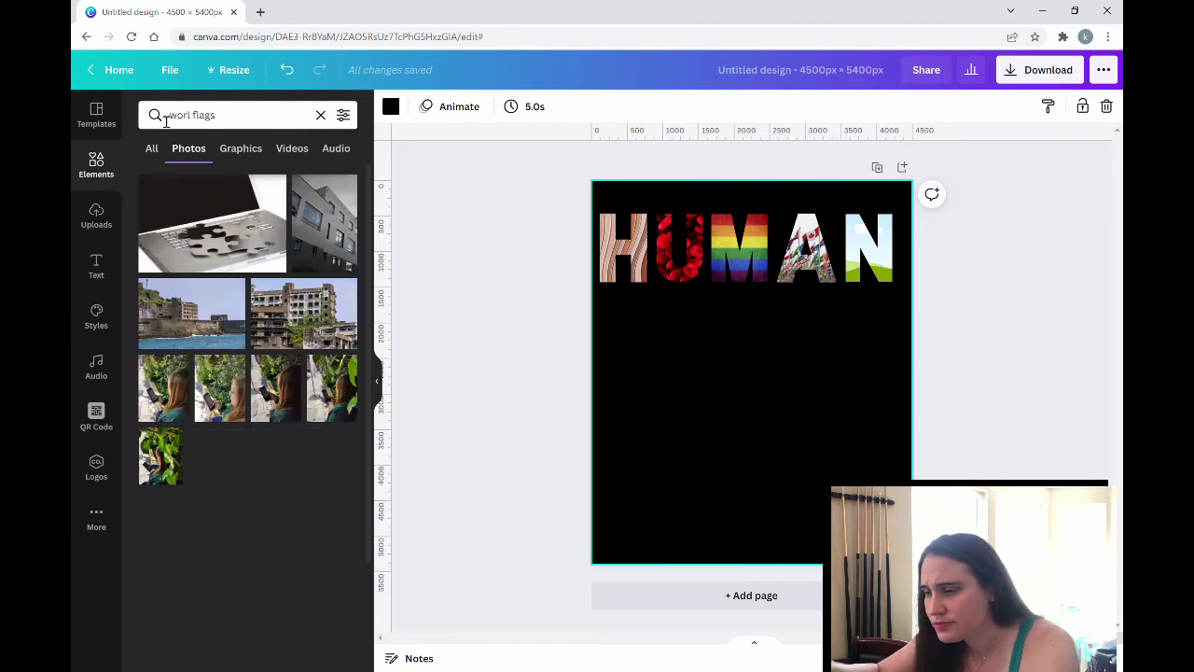
{"action": "left_click", "coordinate": [245, 117]}
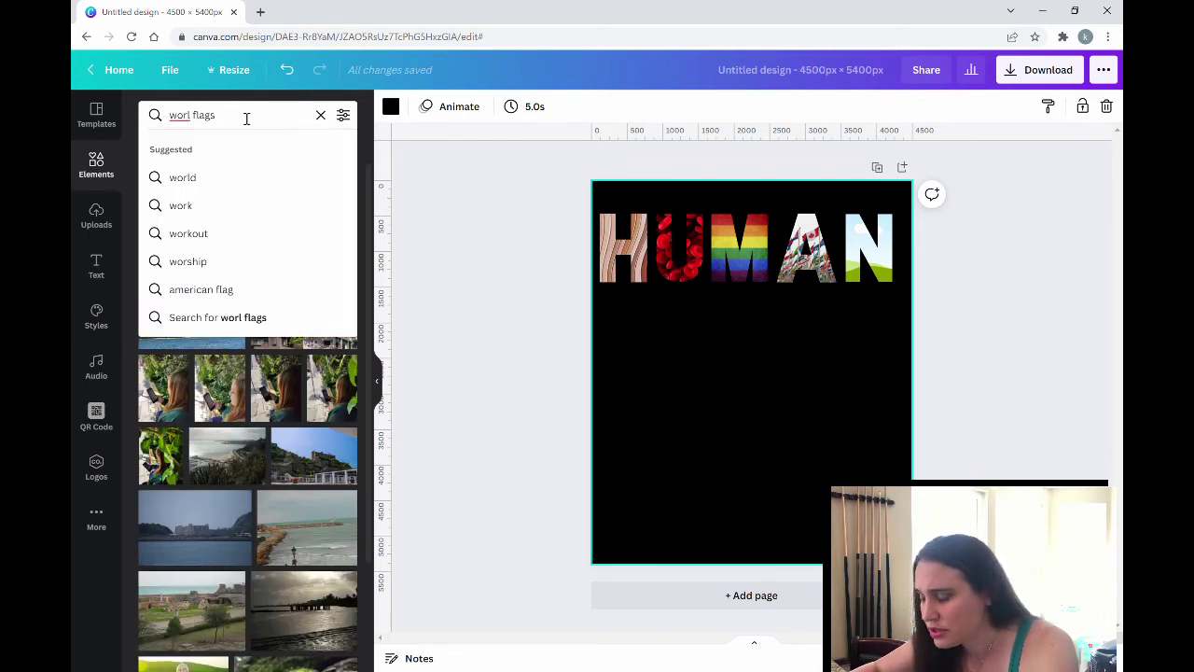
{"action": "type", "text": "d"}
{"action": "key", "text": "Return"}
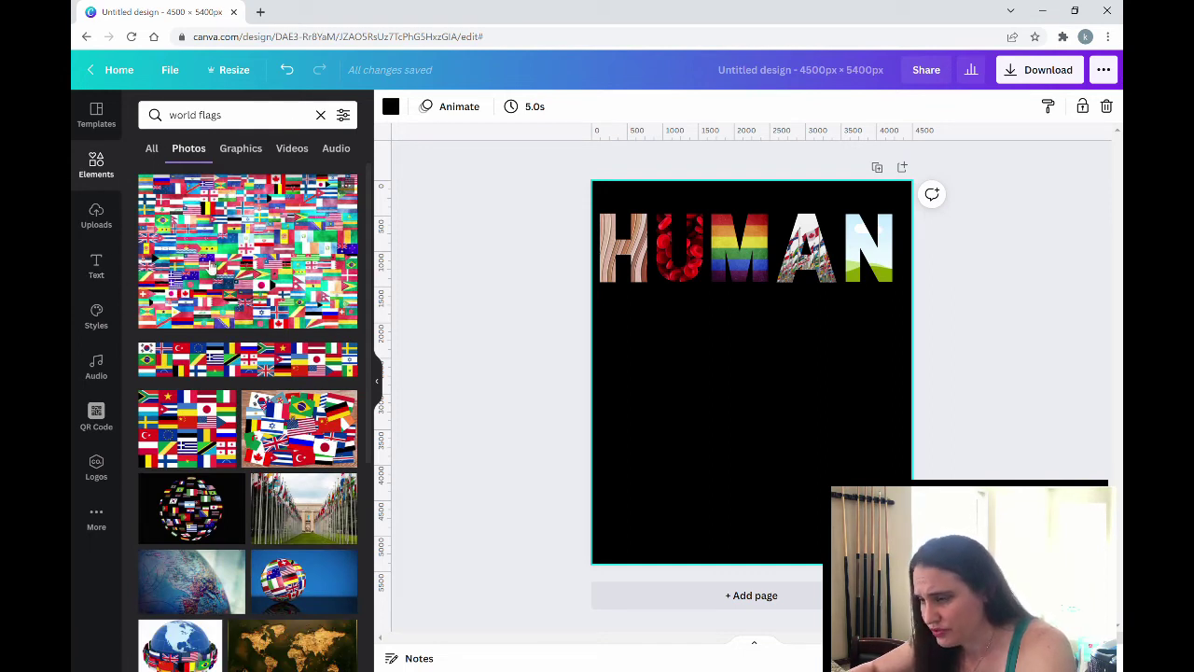
Scroll the results and drop the world-flags grid photo into the letter A.
{"action": "scroll", "coordinate": [211, 268], "scroll_direction": "down", "scroll_amount": 5}
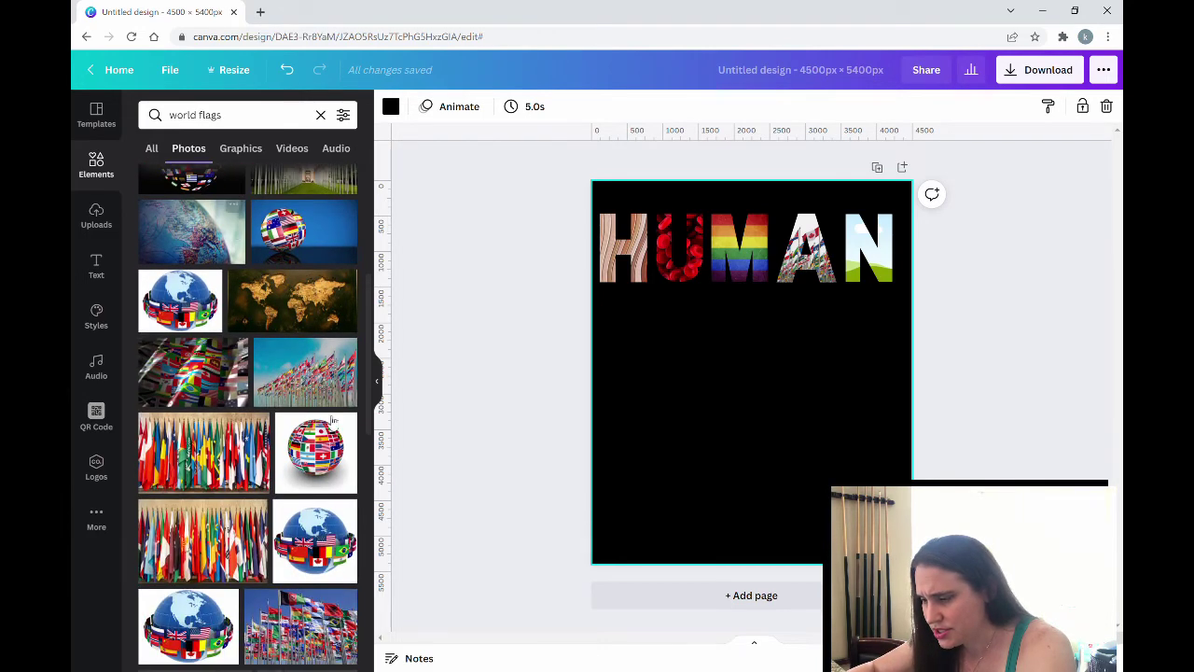
{"action": "scroll", "coordinate": [268, 424], "scroll_direction": "down", "scroll_amount": 3}
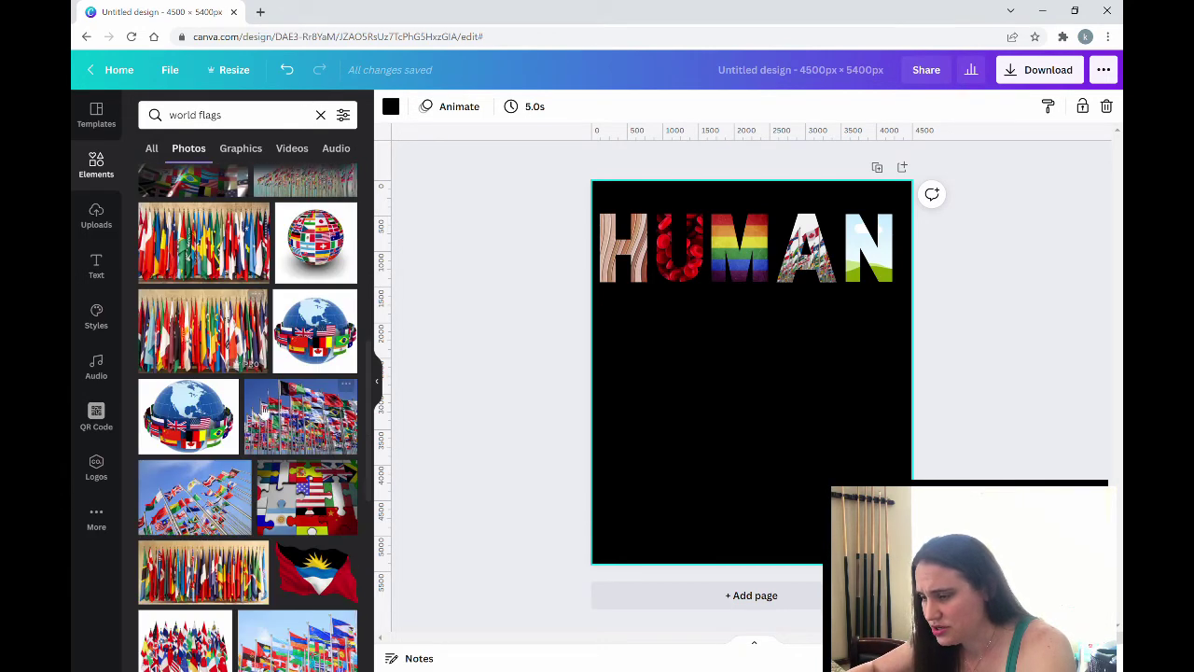
{"action": "scroll", "coordinate": [283, 402], "scroll_direction": "down", "scroll_amount": 5}
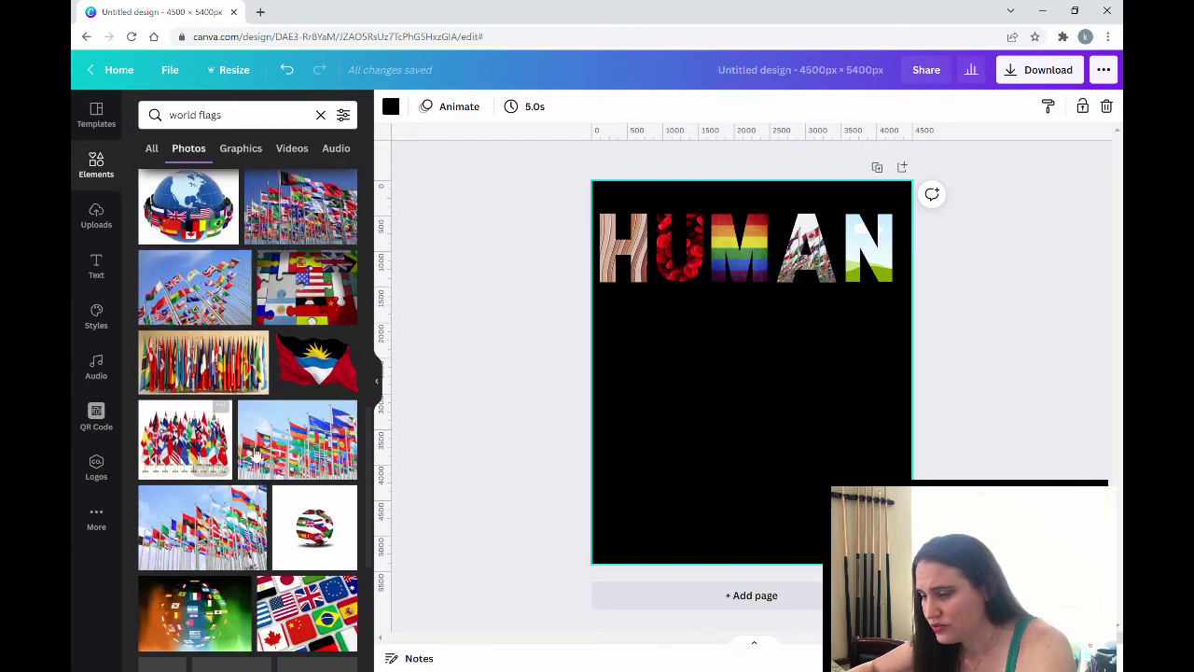
{"action": "scroll", "coordinate": [219, 294], "scroll_direction": "down", "scroll_amount": 2}
{"action": "scroll", "coordinate": [219, 293], "scroll_direction": "down", "scroll_amount": 6}
{"action": "scroll", "coordinate": [278, 384], "scroll_direction": "down", "scroll_amount": 3}
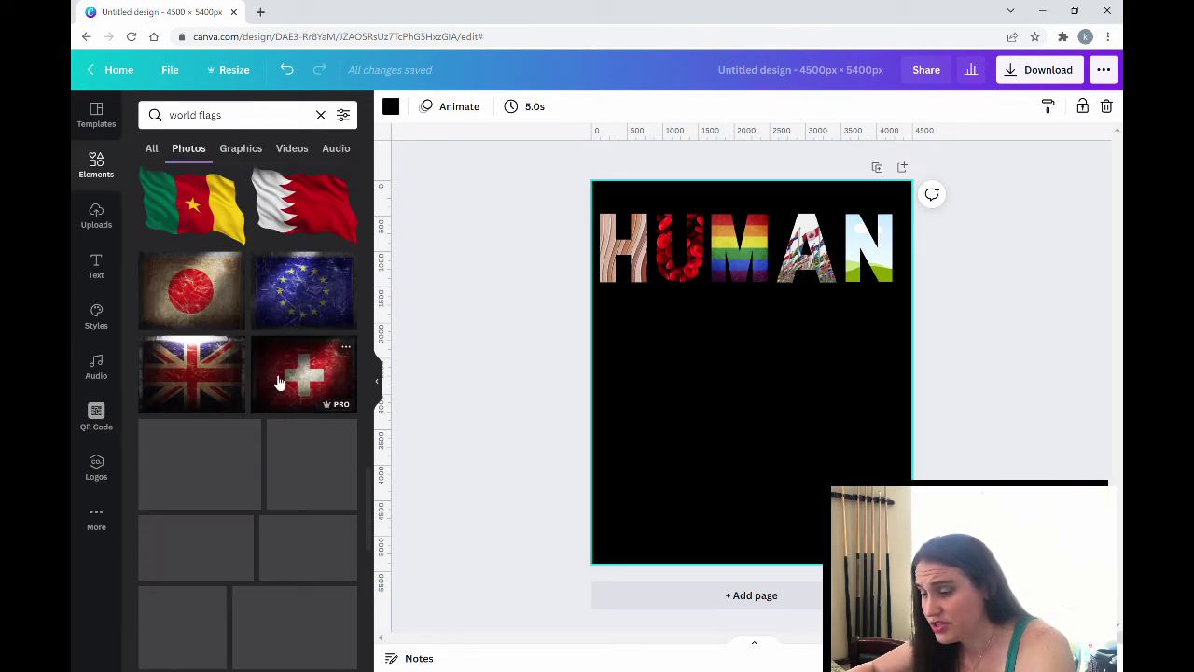
{"action": "scroll", "coordinate": [276, 389], "scroll_direction": "down", "scroll_amount": 3}
{"action": "scroll", "coordinate": [275, 390], "scroll_direction": "down", "scroll_amount": 3}
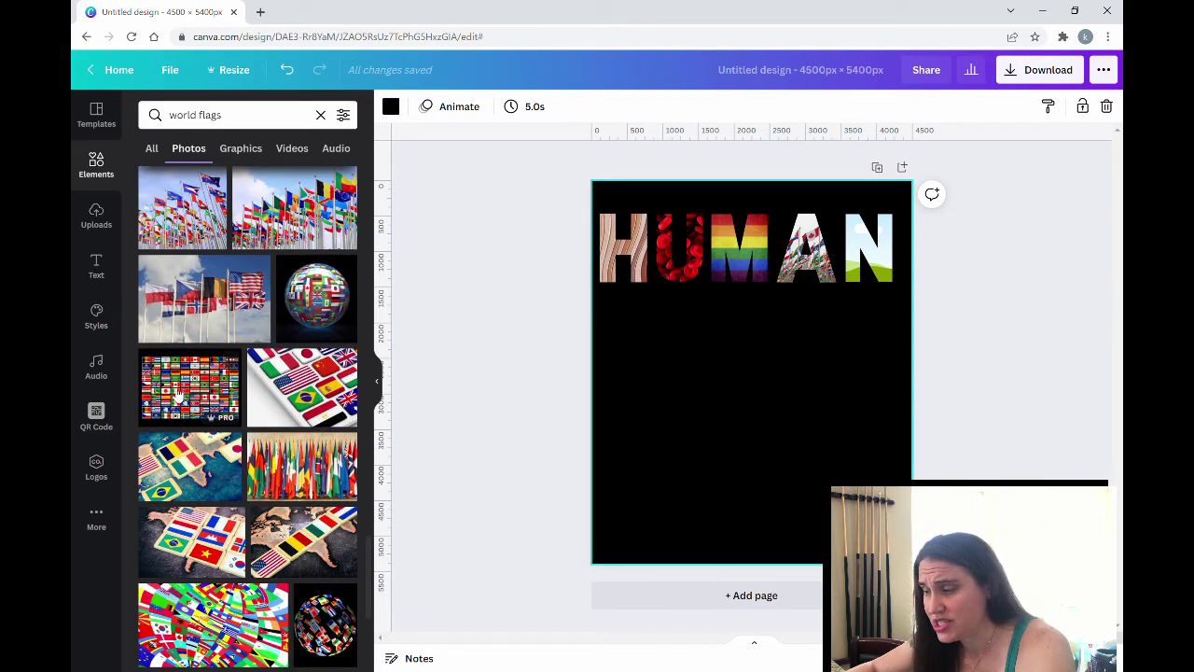
{"action": "left_click_drag", "start_coordinate": [176, 396], "coordinate": [797, 239]}
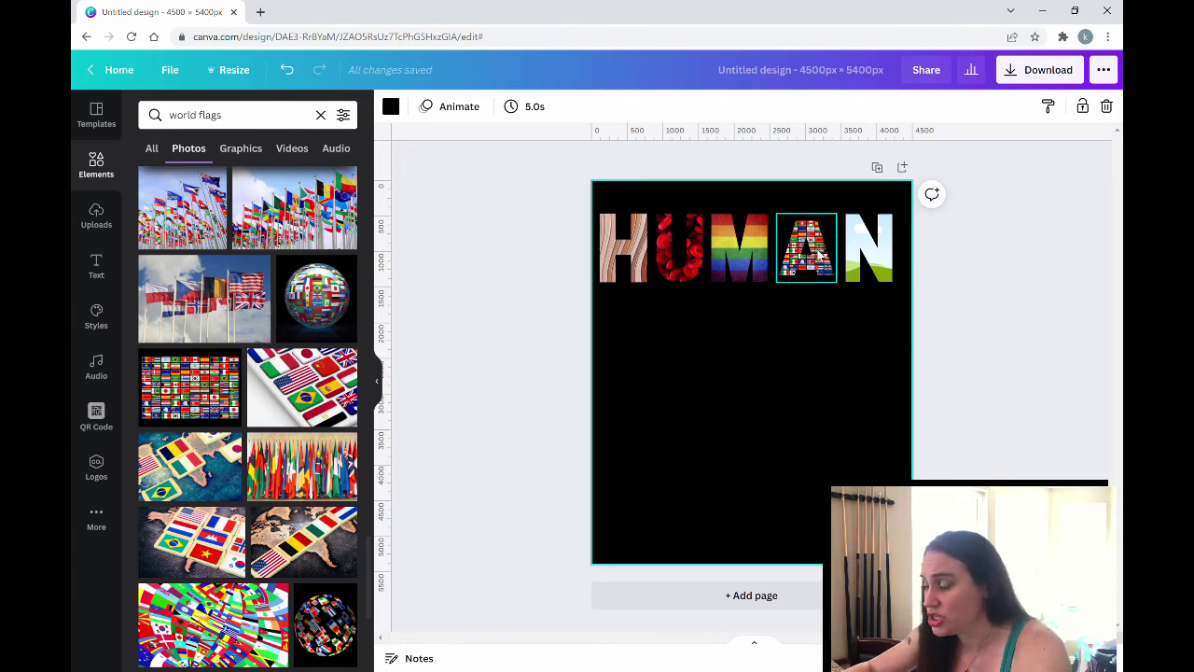
Enlarge the flag photo inside the A toward the lower-left and upper-right corners, then confirm the crop.
{"action": "double_click", "coordinate": [818, 254]}
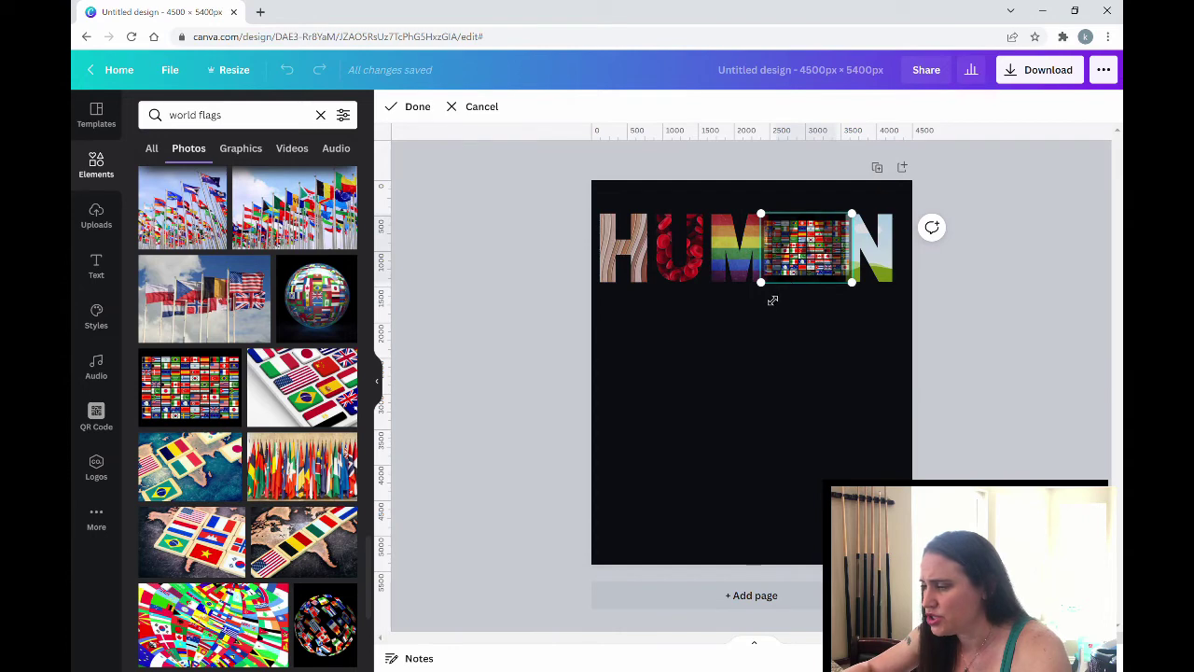
{"action": "left_click_drag", "start_coordinate": [770, 296], "coordinate": [766, 299]}
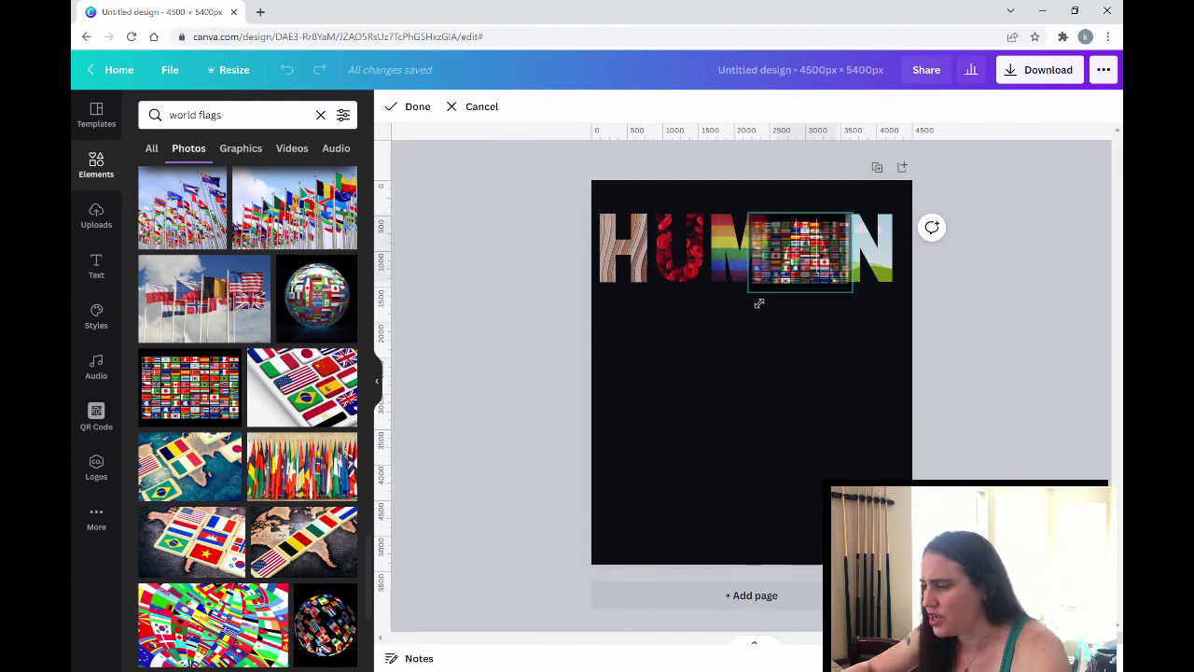
{"action": "left_click_drag", "start_coordinate": [758, 304], "coordinate": [752, 307]}
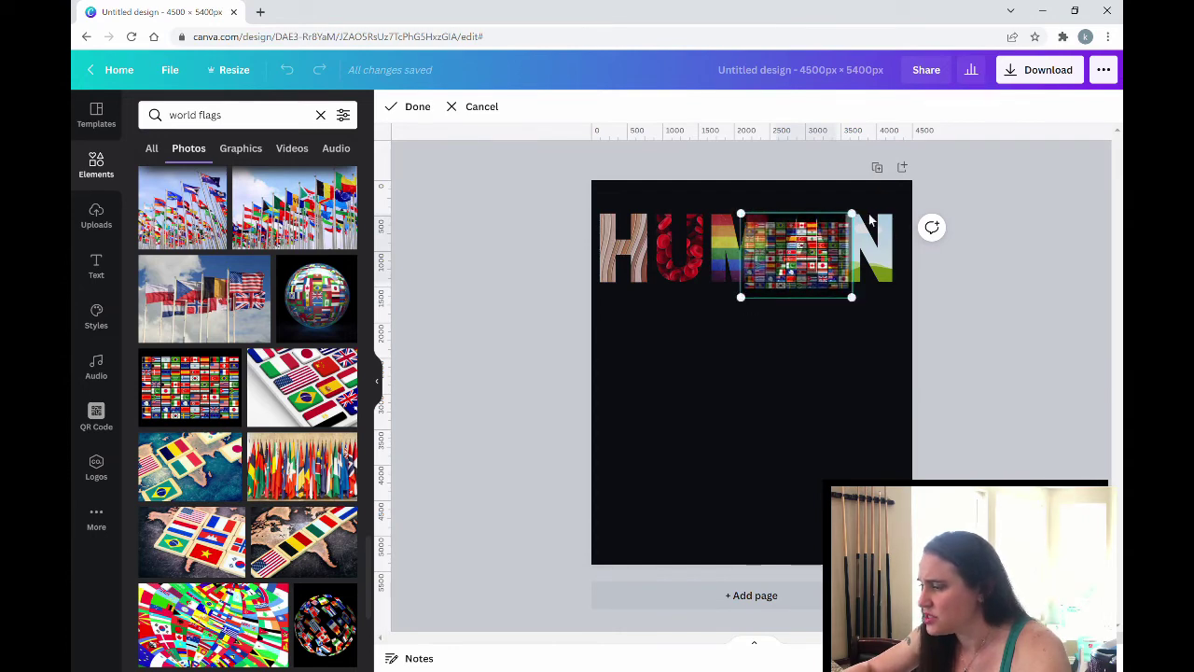
{"action": "left_click_drag", "start_coordinate": [863, 221], "coordinate": [881, 212]}
{"action": "left_click", "coordinate": [829, 378]}
{"action": "left_click", "coordinate": [826, 377]}
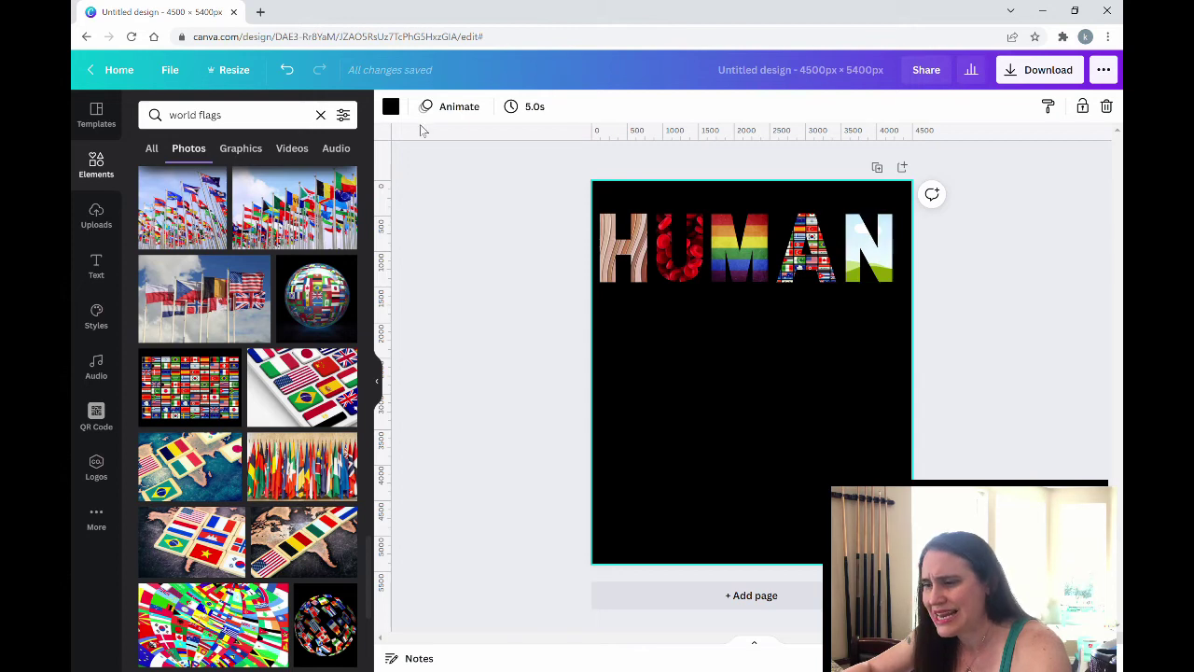
{"action": "left_click", "coordinate": [256, 116]}
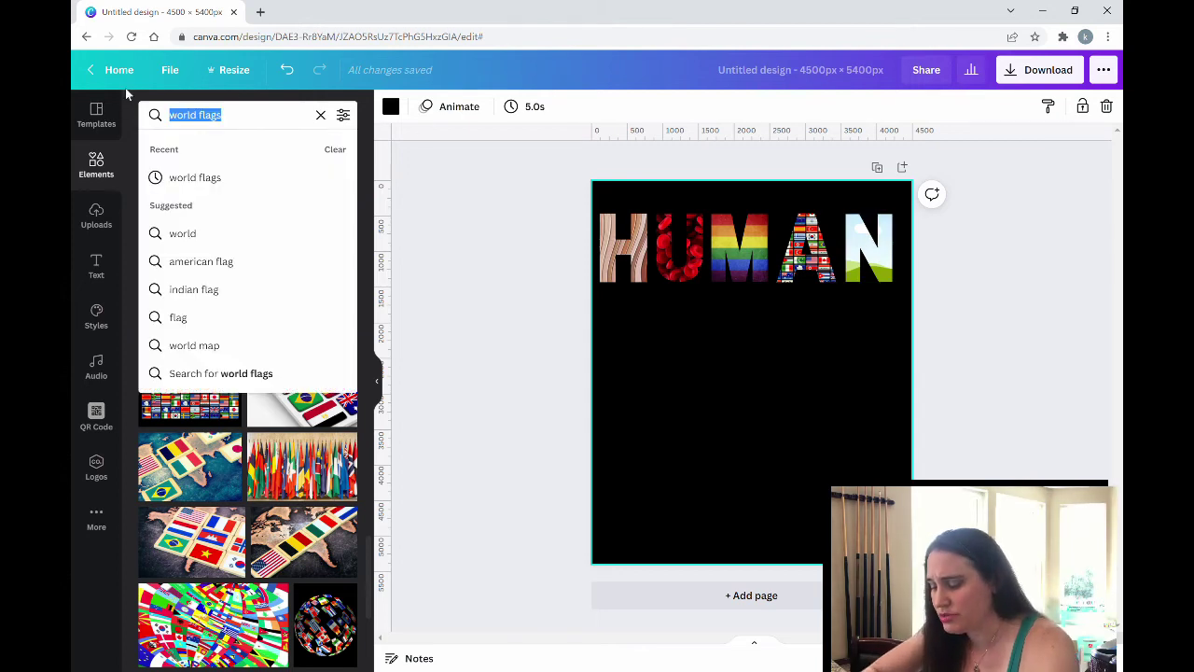
Search photos for 'DNA' and drop the colourful DNA helix photo into the N.
{"action": "type", "text": "DNA"}
{"action": "key", "text": "Return"}
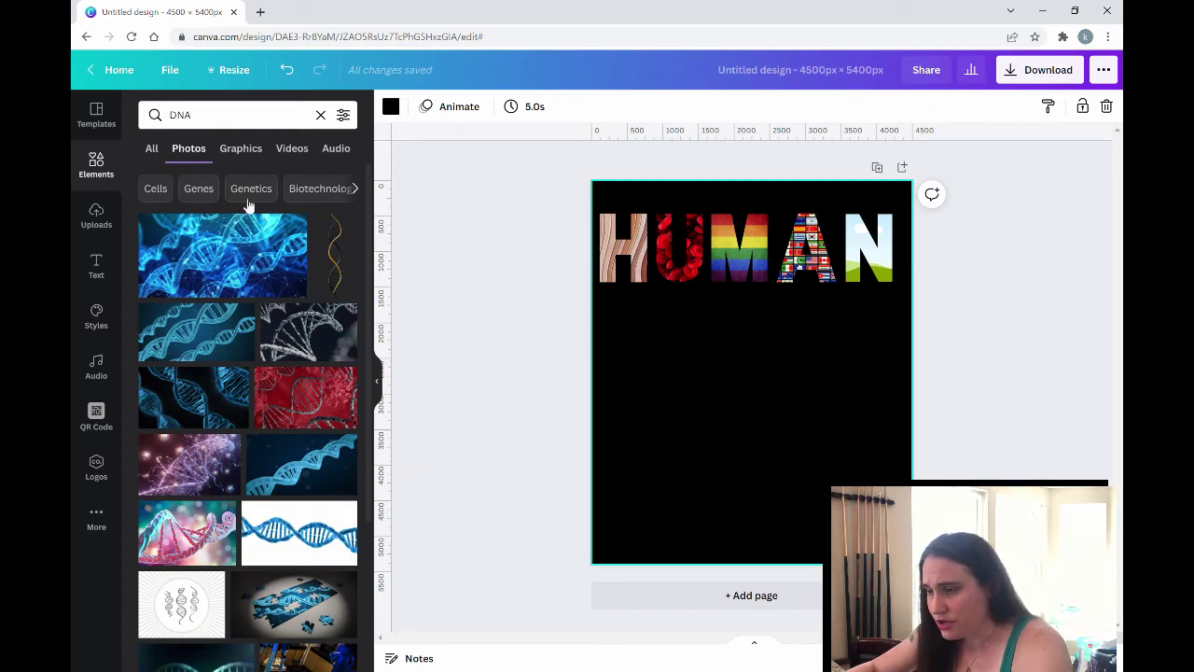
{"action": "scroll", "coordinate": [261, 280], "scroll_direction": "down", "scroll_amount": 5}
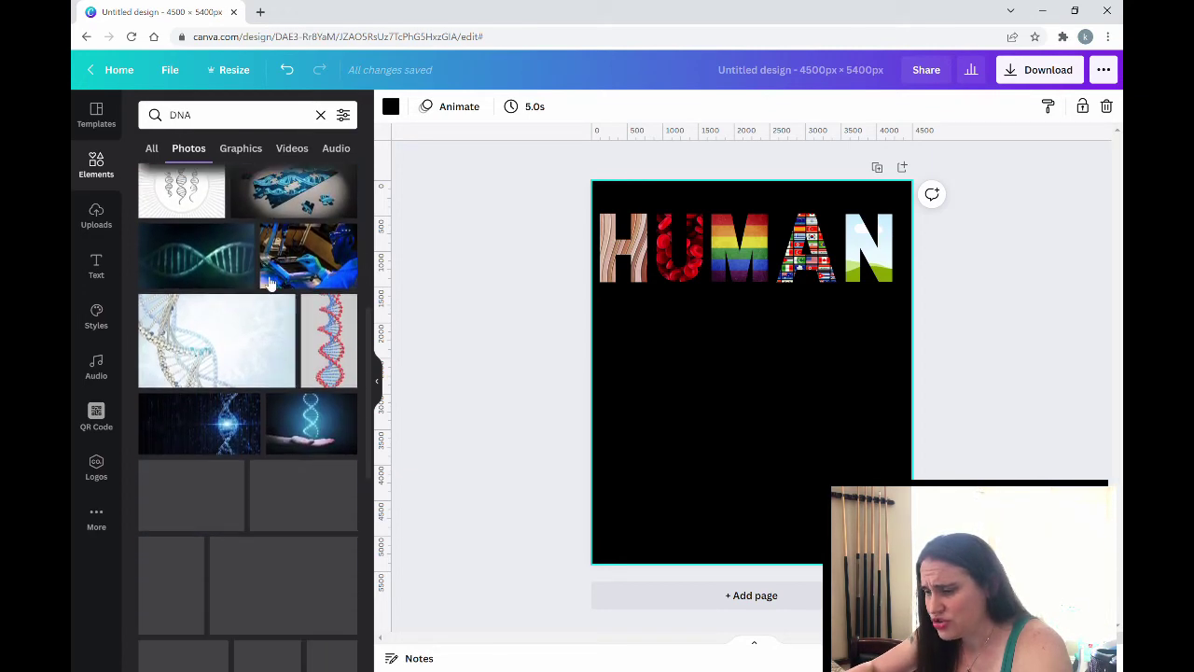
{"action": "scroll", "coordinate": [280, 326], "scroll_direction": "down", "scroll_amount": 3}
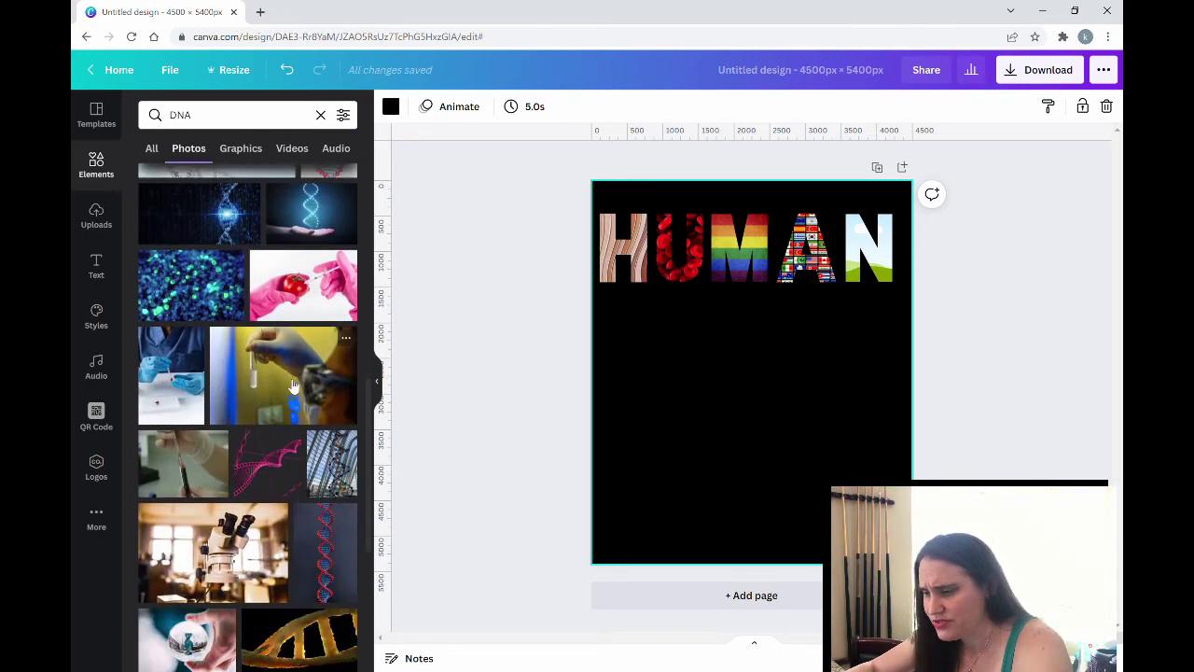
{"action": "scroll", "coordinate": [280, 373], "scroll_direction": "down", "scroll_amount": 5}
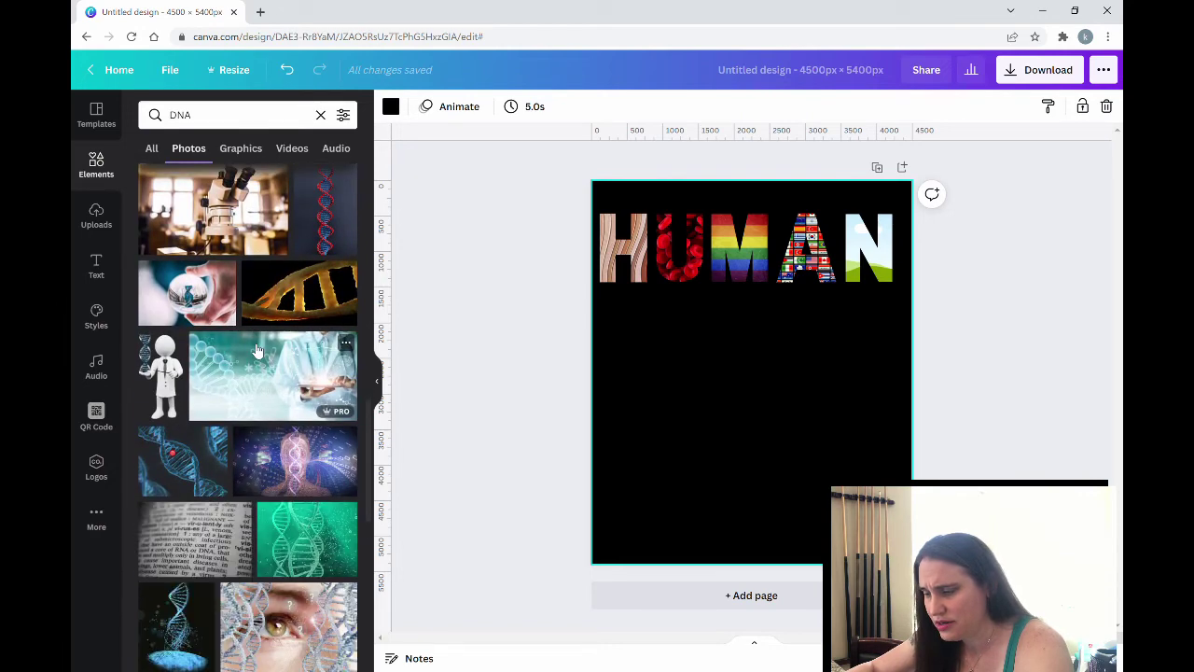
{"action": "scroll", "coordinate": [259, 351], "scroll_direction": "down", "scroll_amount": 3}
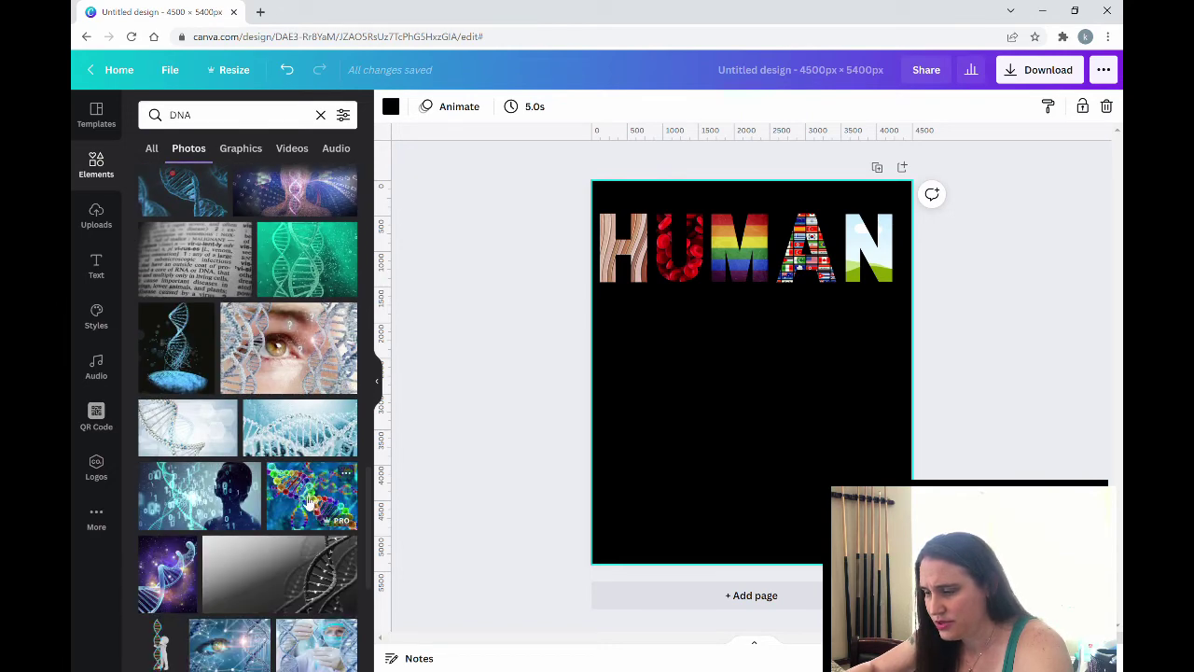
{"action": "left_click_drag", "start_coordinate": [306, 495], "coordinate": [896, 268]}
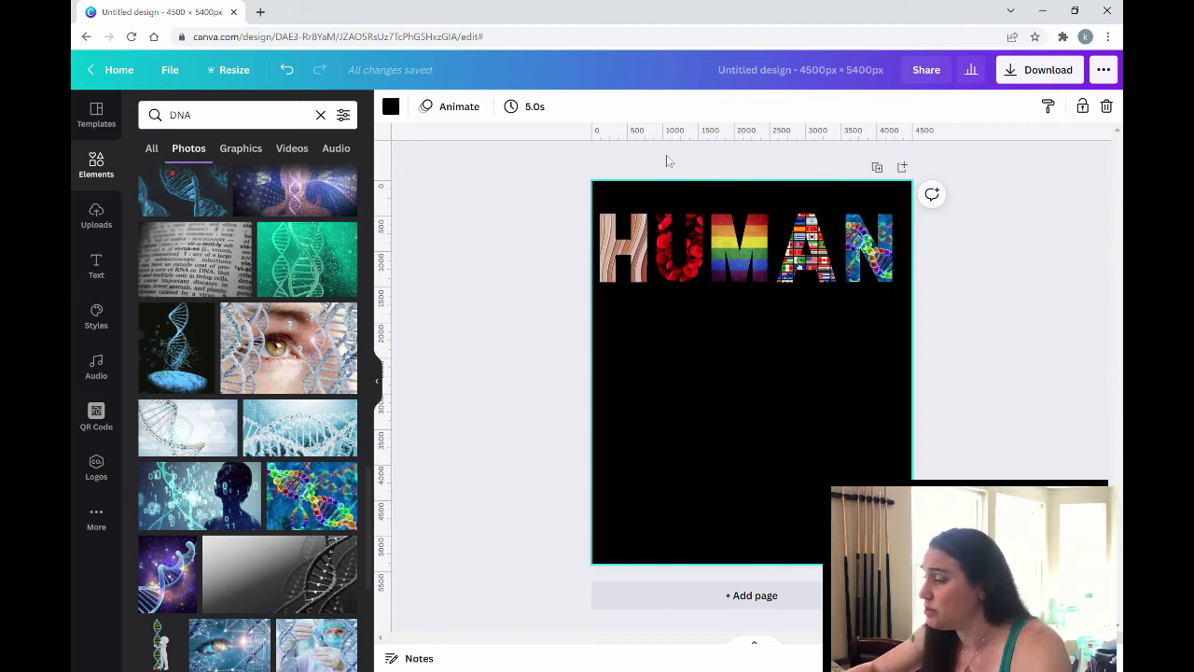
Download the design as Untitled design (7).png and dismiss the confirmation popup.
{"action": "left_click", "coordinate": [1030, 72]}
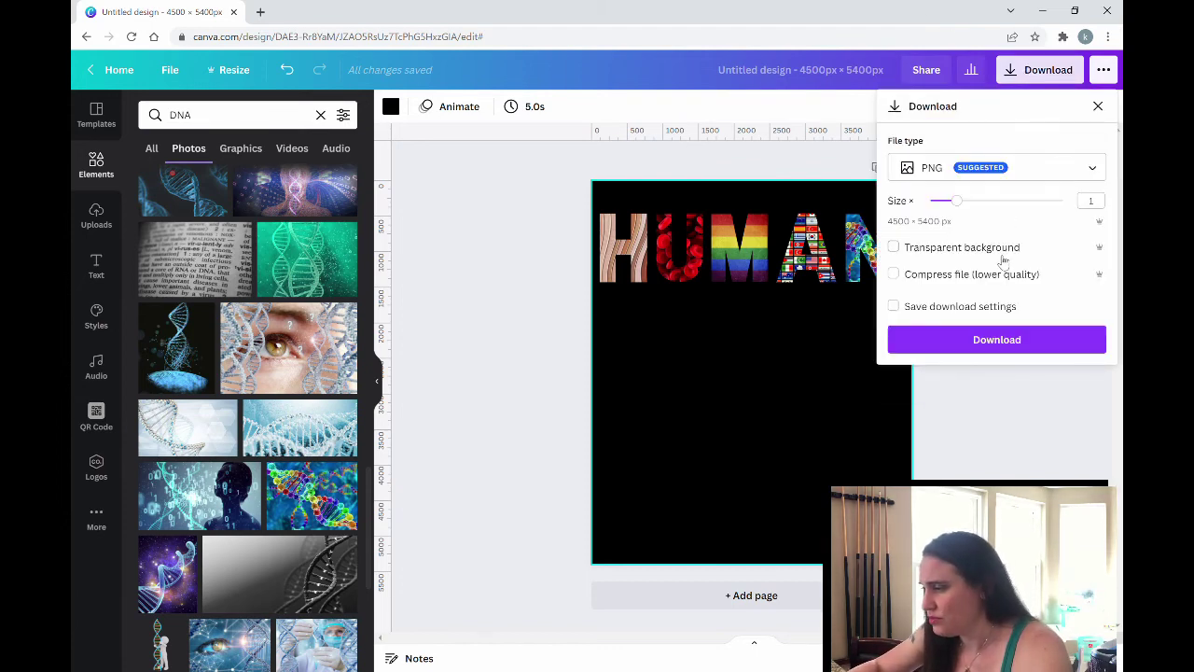
{"action": "left_click", "coordinate": [991, 341]}
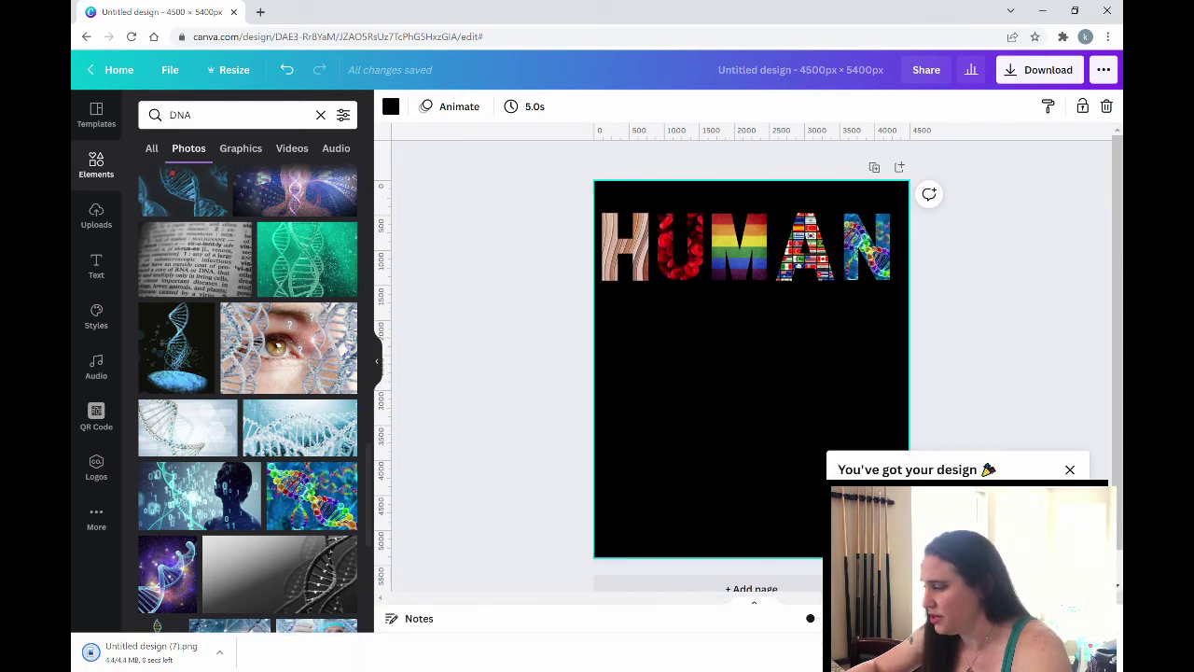
{"action": "left_click", "coordinate": [1068, 471]}
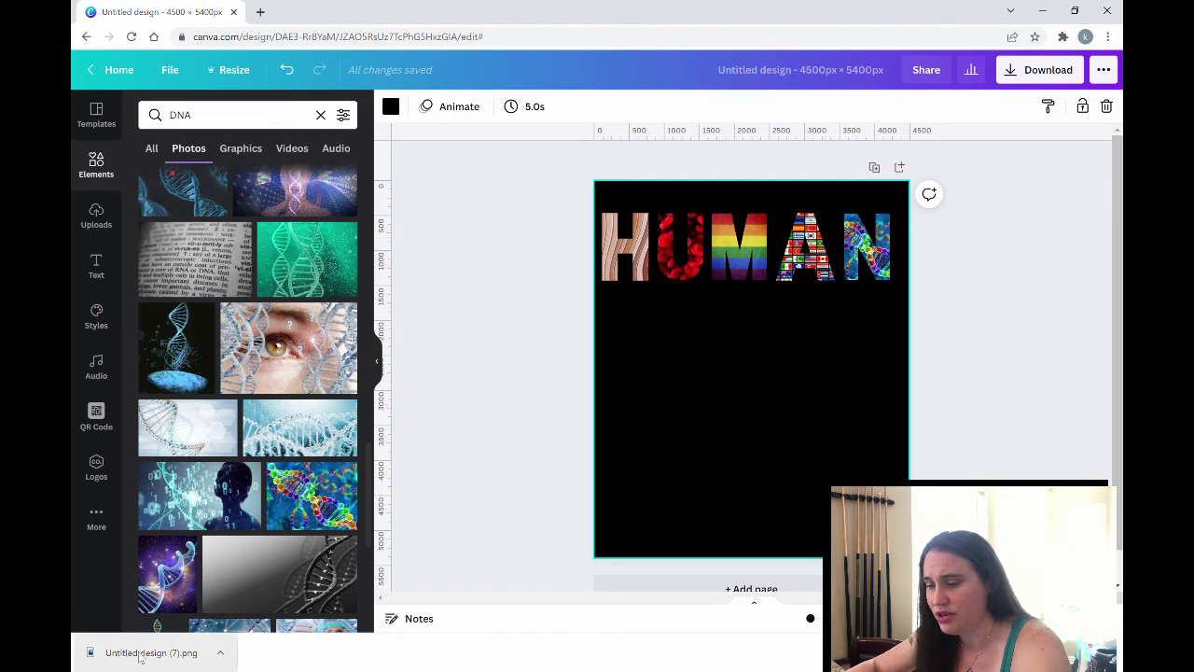
Upload the exported HUMAN PNG and place it on the page below the original letters.
{"action": "left_click", "coordinate": [97, 224]}
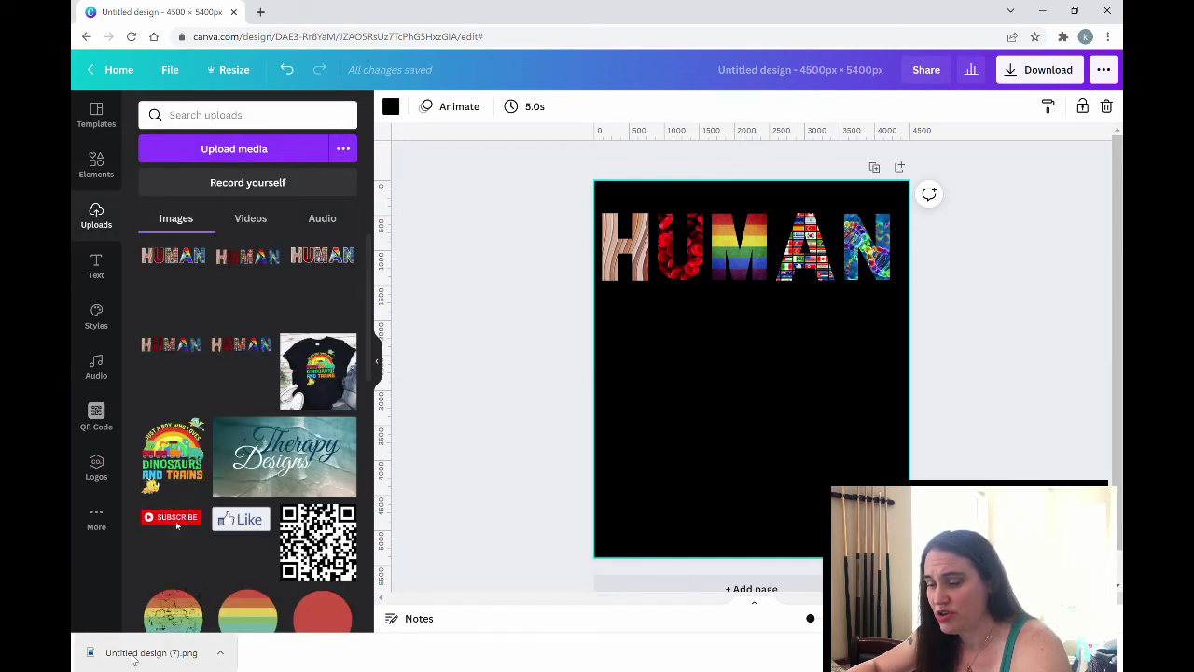
{"action": "left_click_drag", "start_coordinate": [129, 660], "coordinate": [187, 322]}
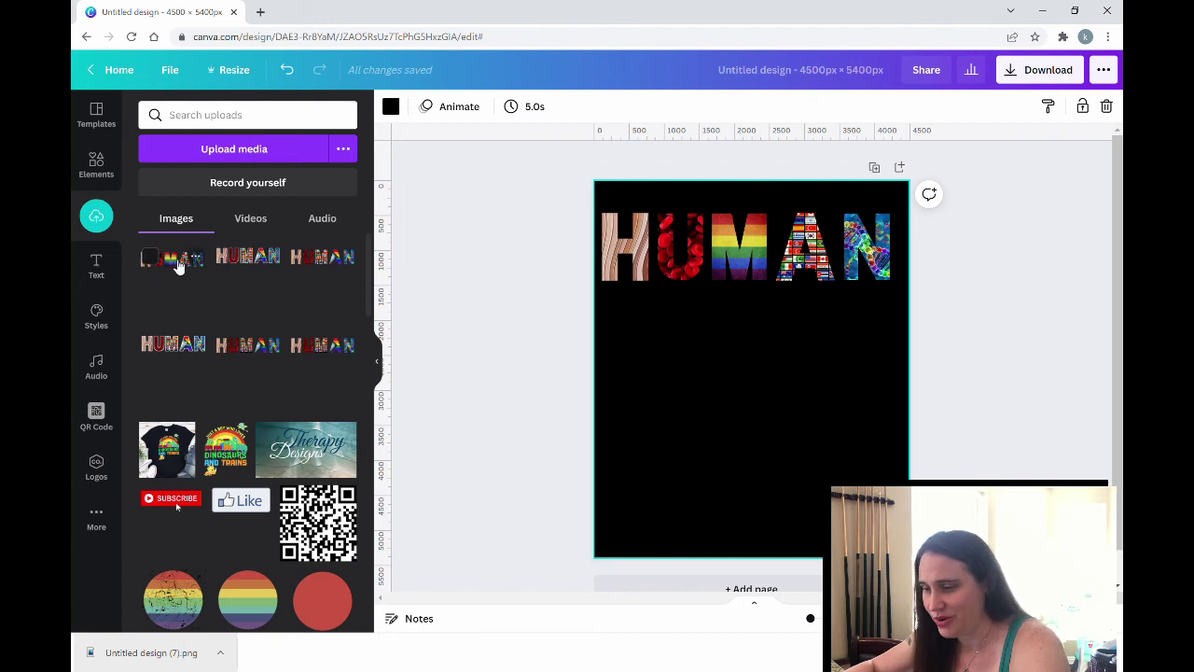
{"action": "left_click_drag", "start_coordinate": [178, 266], "coordinate": [672, 343]}
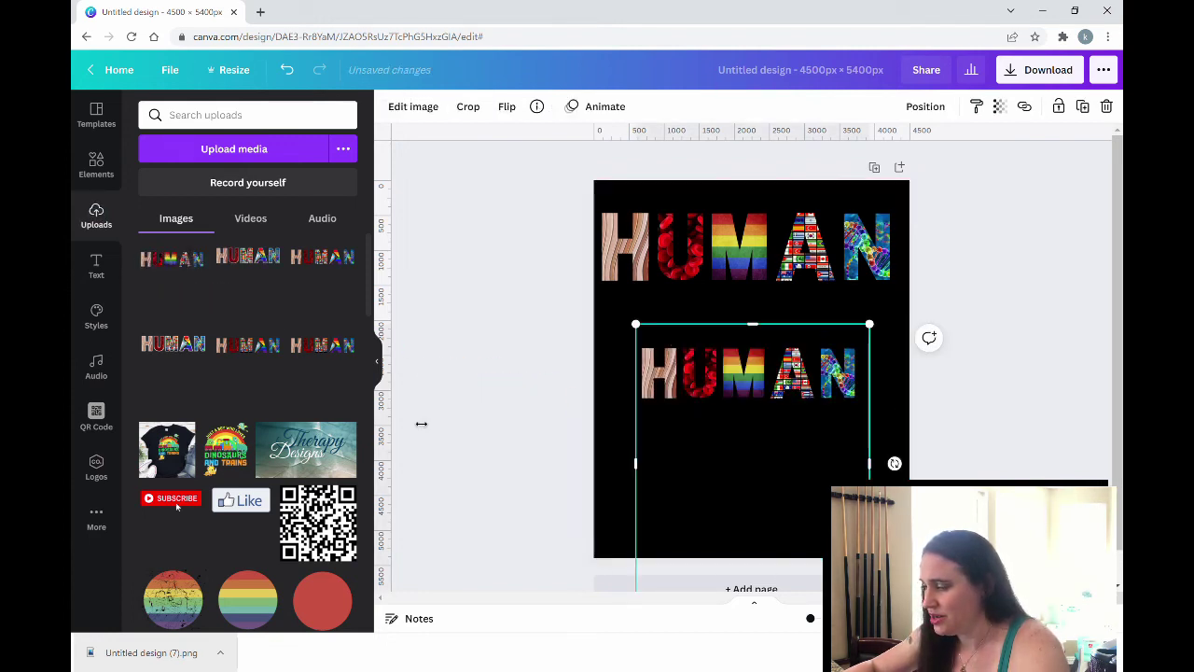
{"action": "left_click", "coordinate": [471, 359]}
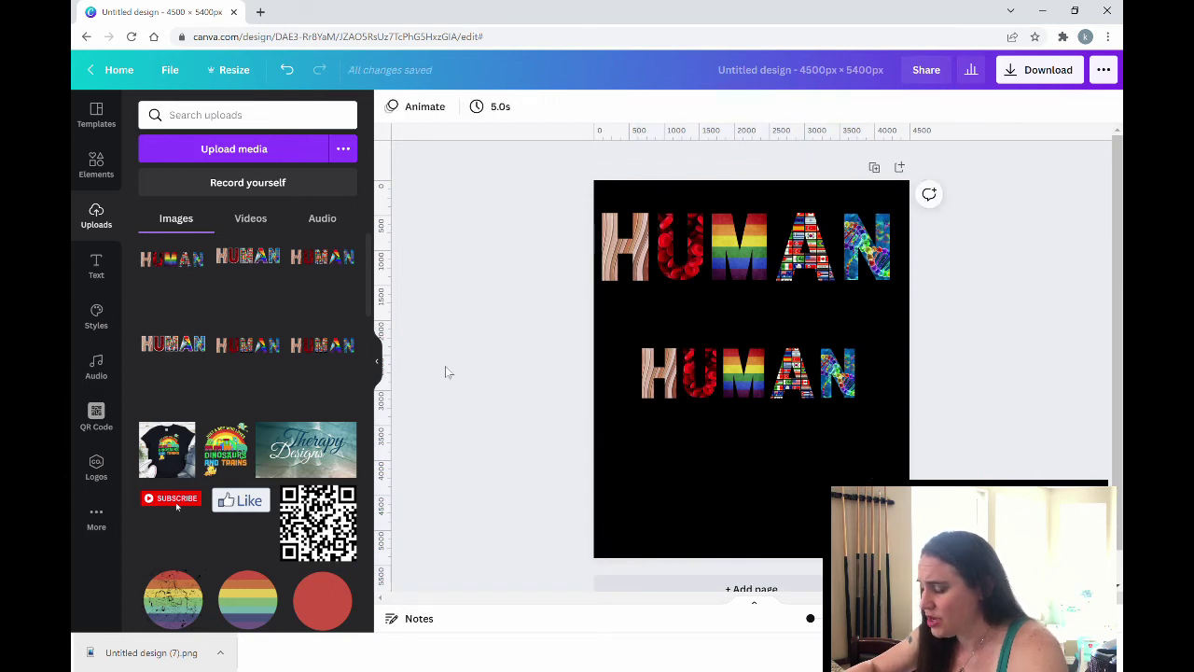
{"action": "left_click", "coordinate": [379, 364]}
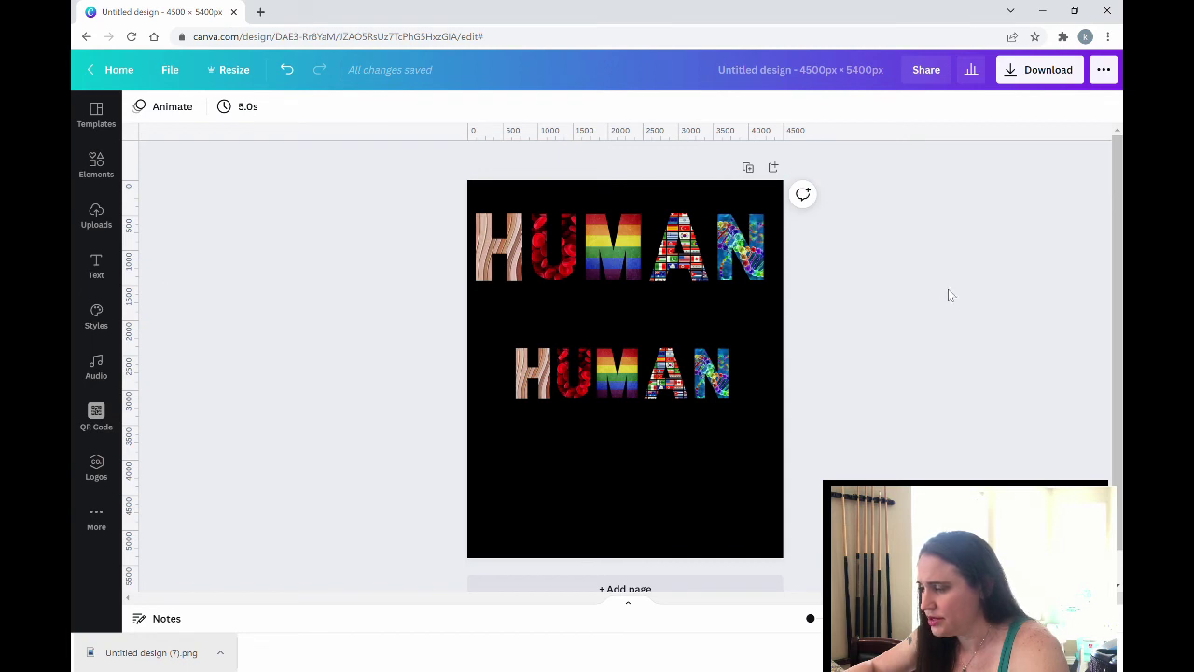
Delete the separate top-row letters H, U, M, A and N.
{"action": "left_click_drag", "start_coordinate": [653, 392], "coordinate": [623, 364]}
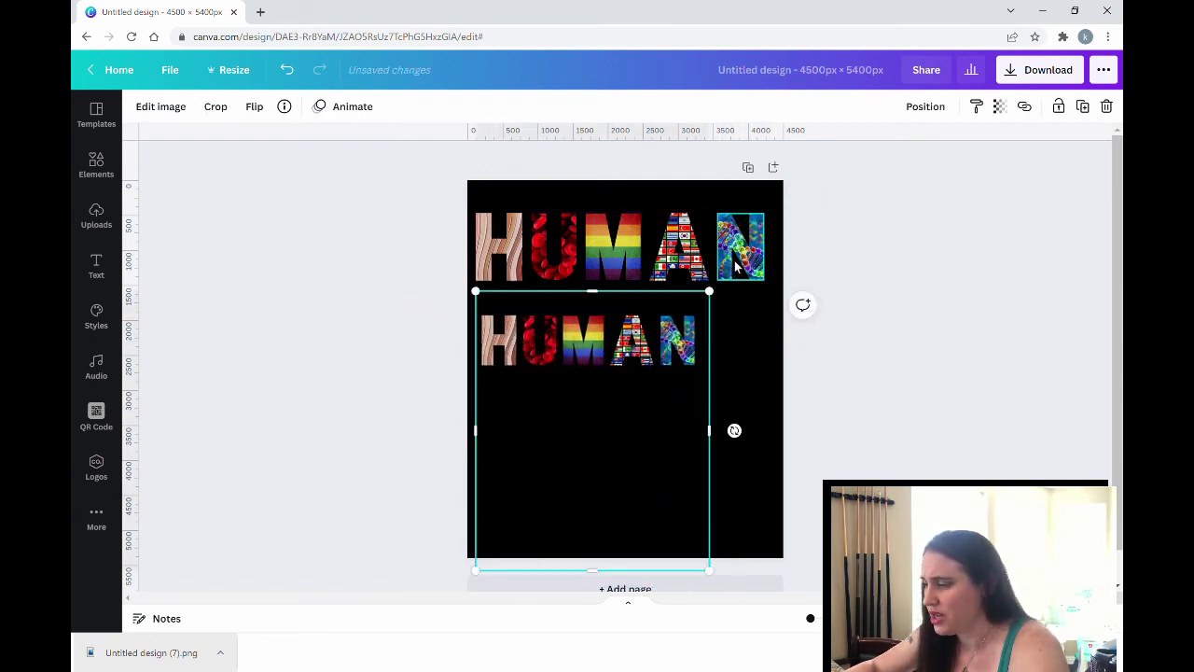
{"action": "left_click", "coordinate": [499, 261]}
{"action": "key", "text": "Delete"}
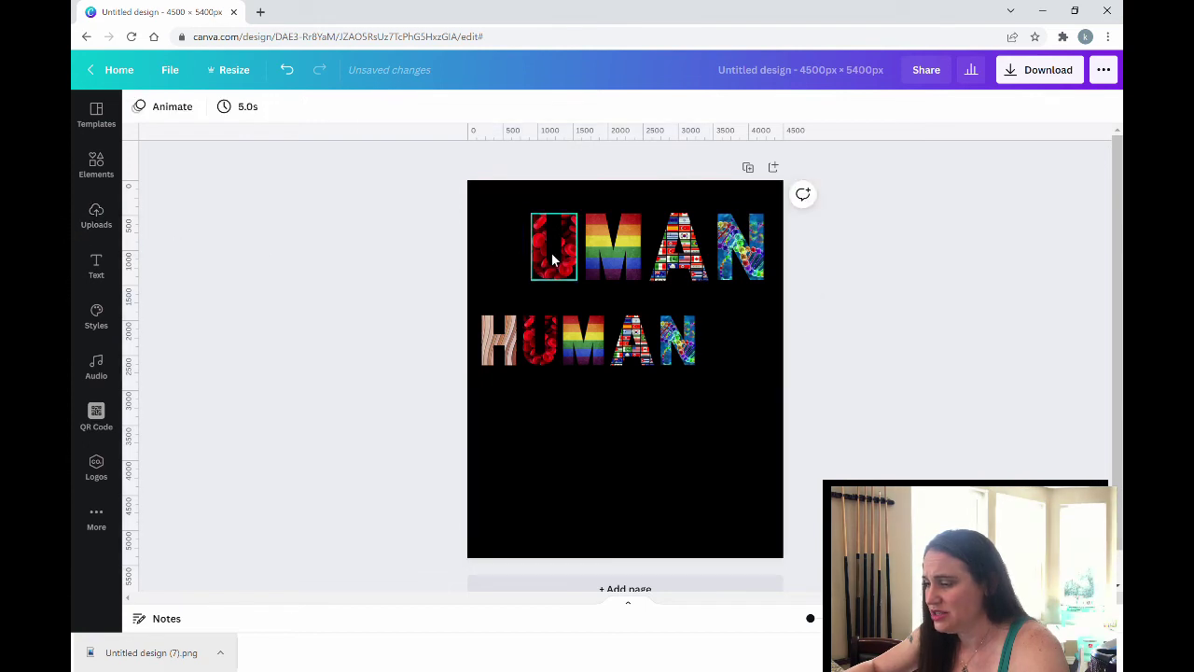
{"action": "left_click", "coordinate": [554, 259]}
{"action": "key", "text": "Delete"}
{"action": "left_click", "coordinate": [611, 260]}
{"action": "key", "text": "Delete"}
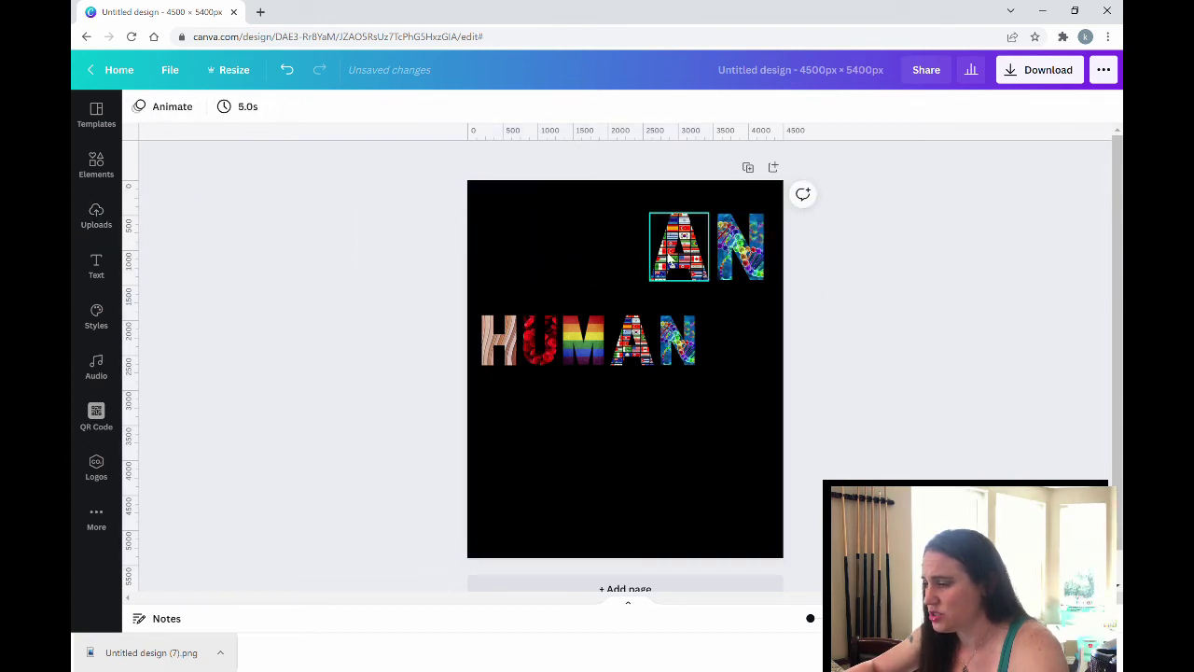
{"action": "left_click", "coordinate": [668, 260]}
{"action": "key", "text": "Delete"}
{"action": "left_click", "coordinate": [751, 266]}
{"action": "key", "text": "Delete"}
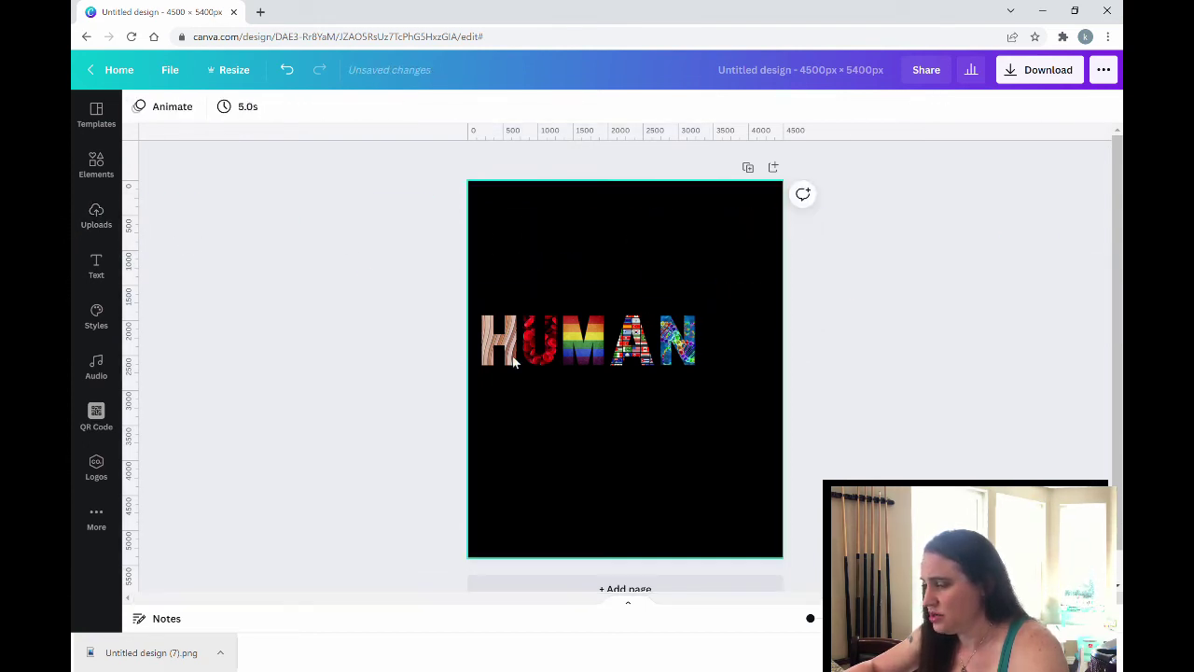
Move the merged HUMAN image higher up the page and reselect it.
{"action": "left_click_drag", "start_coordinate": [532, 361], "coordinate": [580, 296]}
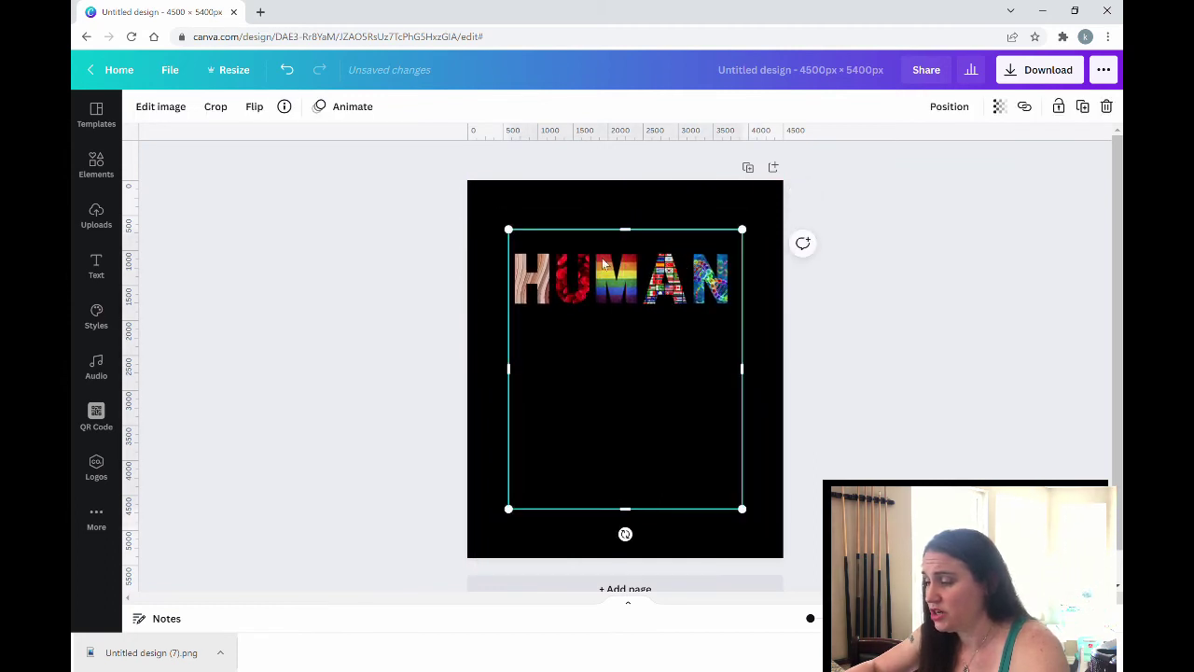
{"action": "left_click", "coordinate": [590, 202]}
{"action": "left_click", "coordinate": [644, 279]}
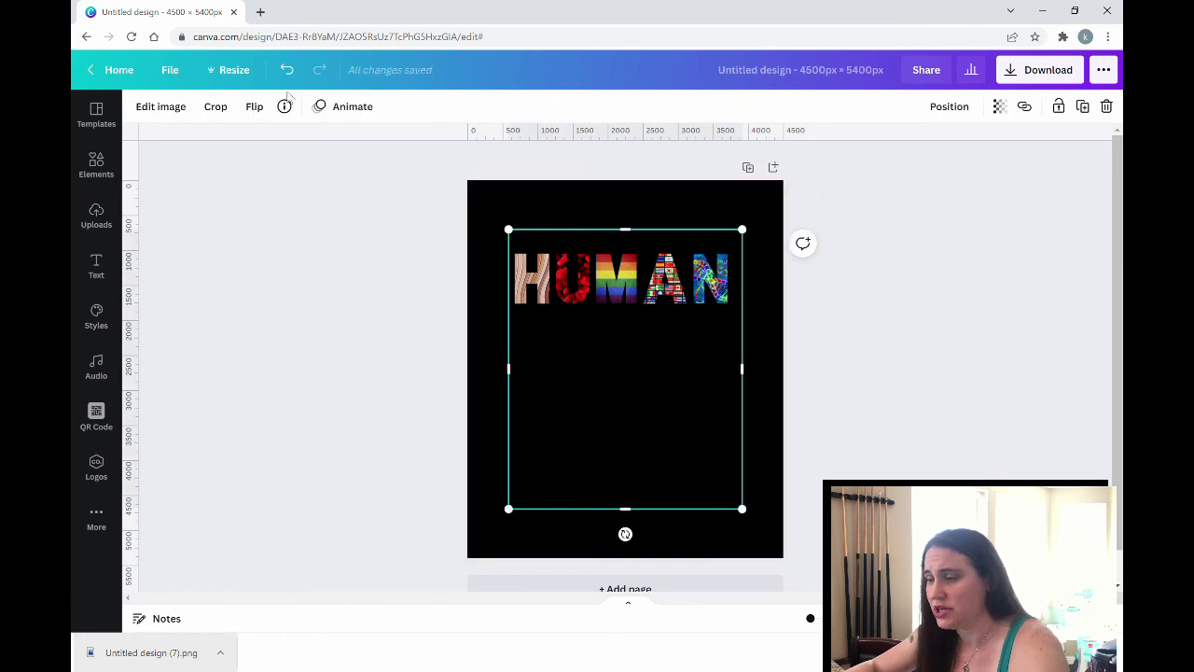
Add a white Glow shadow with blur 0, transparency 100 and size 20 to HUMAN.
{"action": "left_click", "coordinate": [168, 114]}
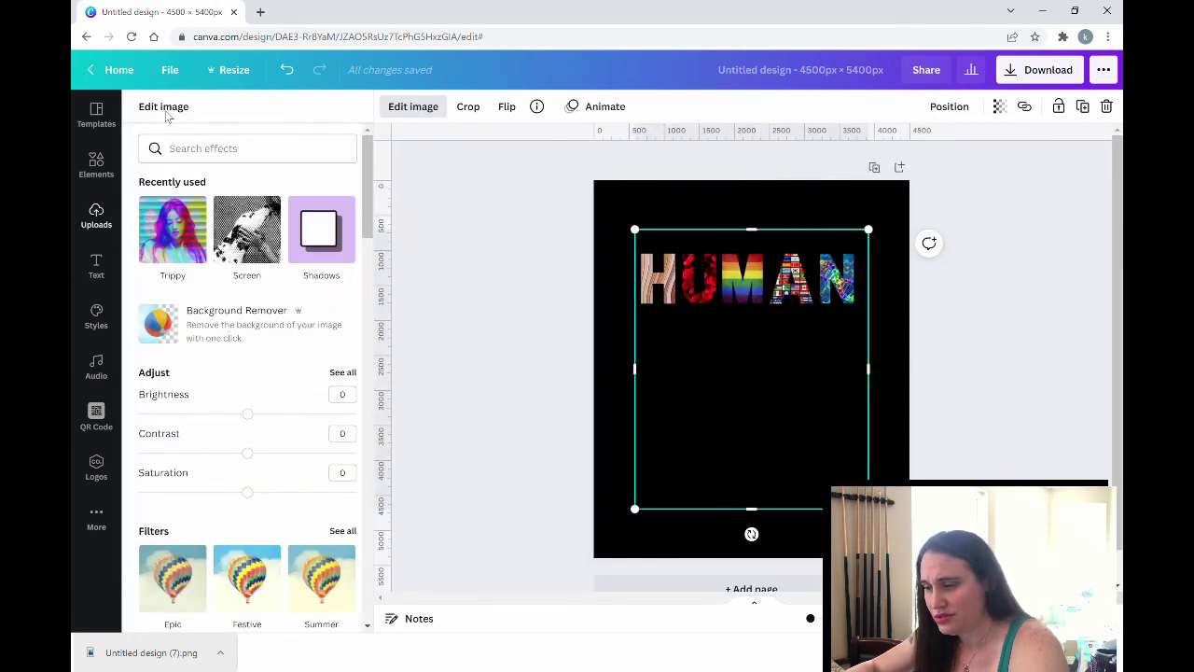
{"action": "left_click", "coordinate": [321, 238]}
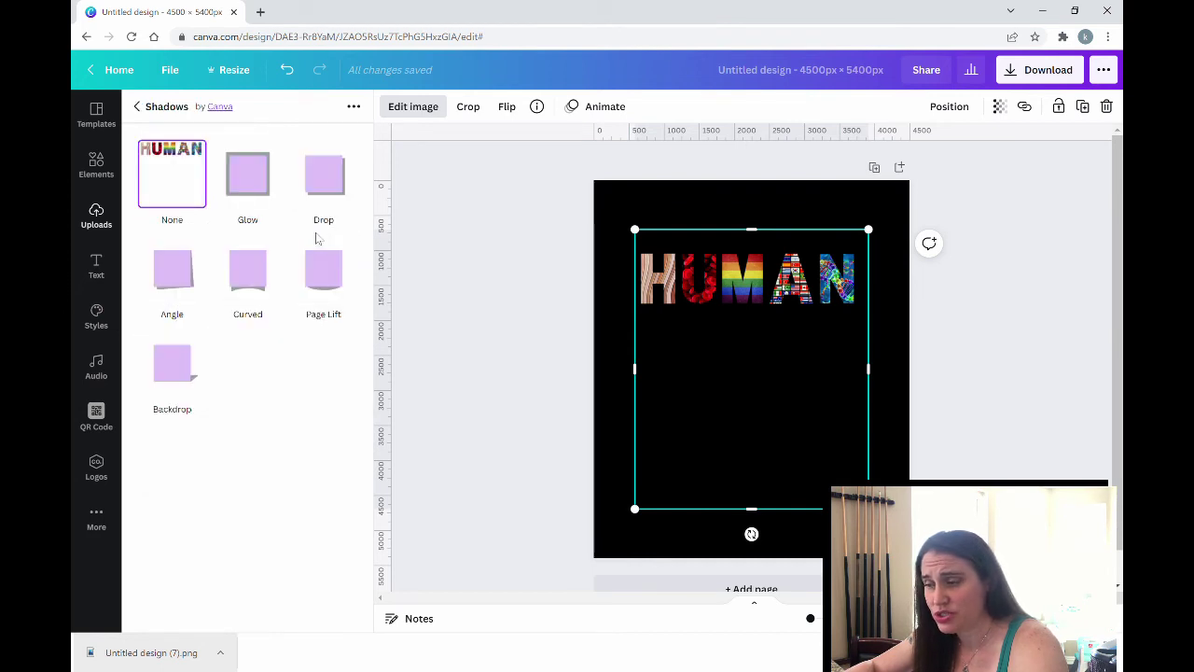
{"action": "left_click", "coordinate": [251, 190]}
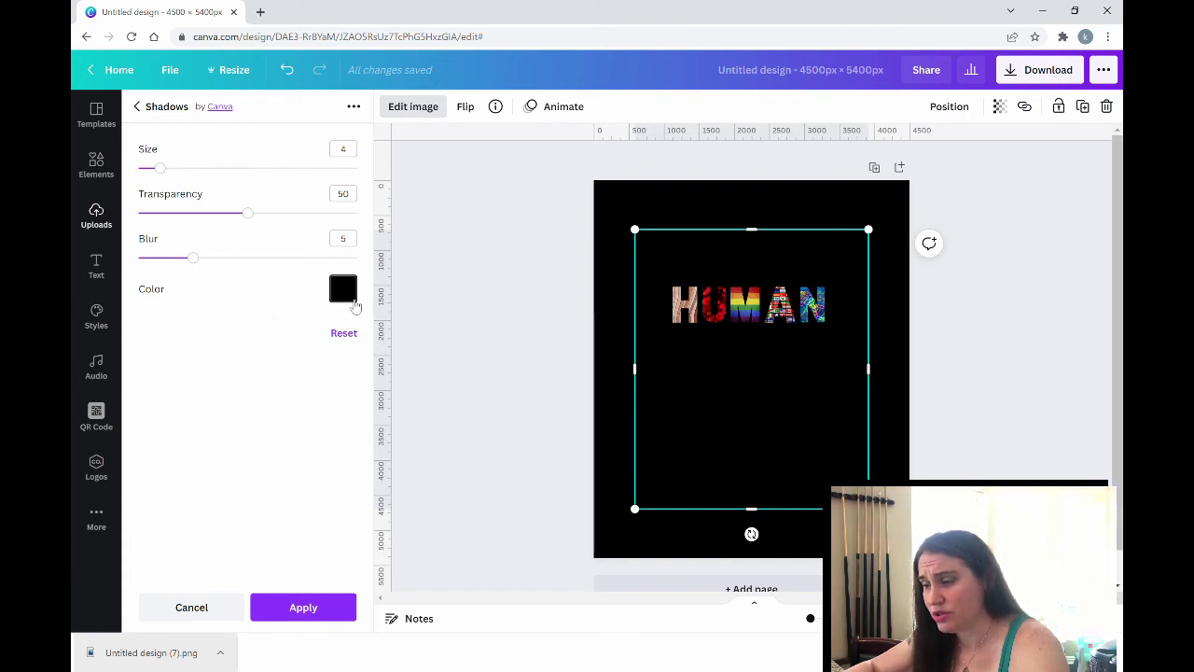
{"action": "left_click", "coordinate": [351, 293]}
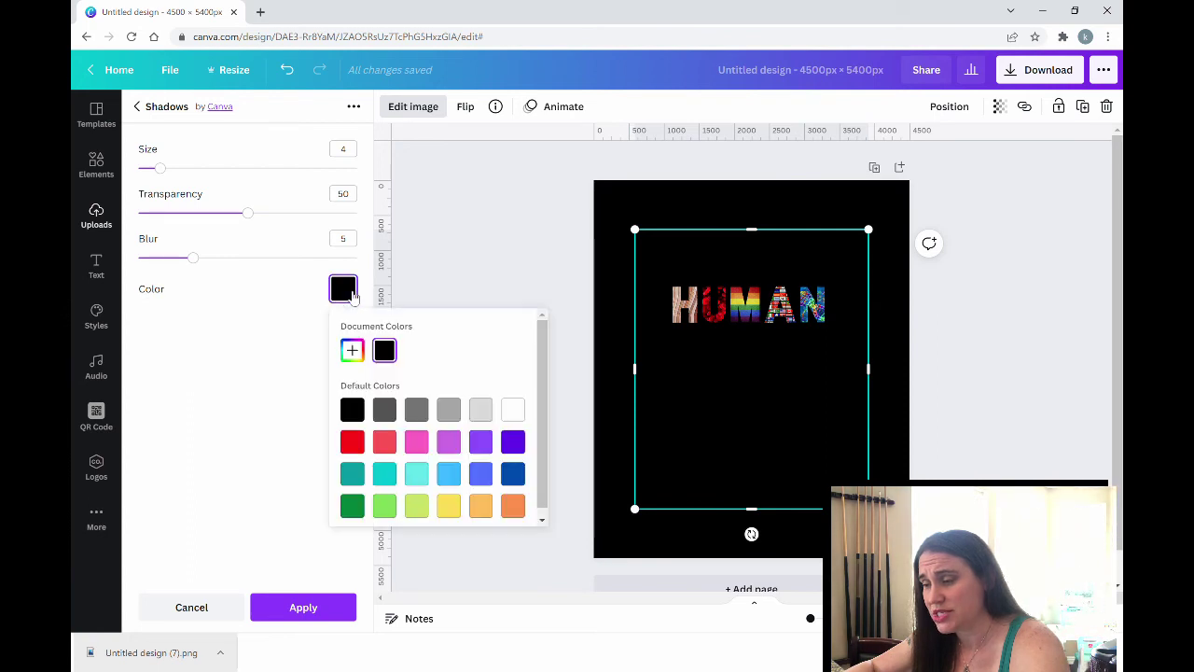
{"action": "left_click", "coordinate": [522, 412]}
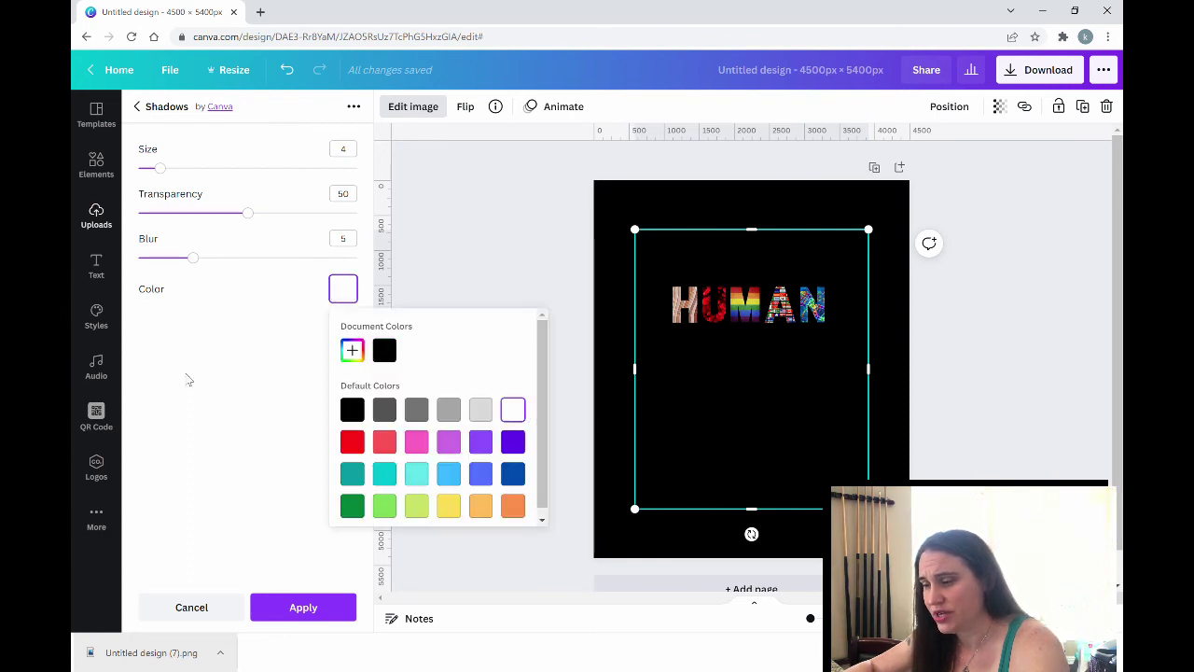
{"action": "left_click", "coordinate": [189, 379]}
{"action": "left_click_drag", "start_coordinate": [194, 260], "coordinate": [138, 257]}
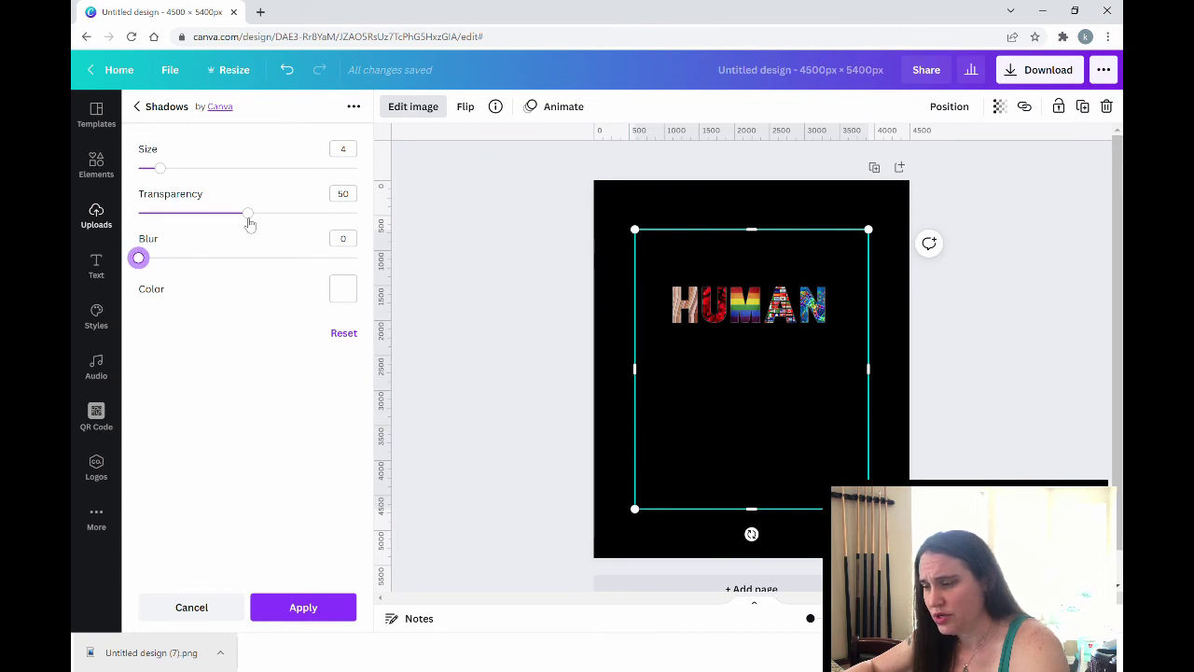
{"action": "left_click_drag", "start_coordinate": [252, 218], "coordinate": [370, 216]}
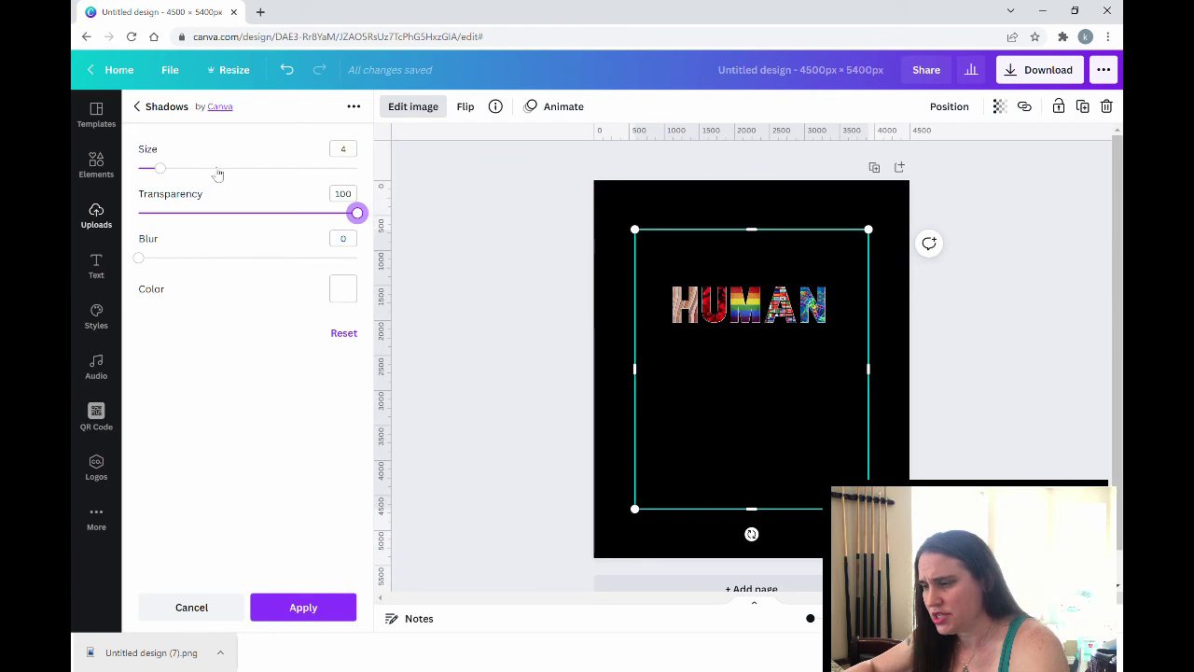
{"action": "left_click_drag", "start_coordinate": [160, 168], "coordinate": [255, 184]}
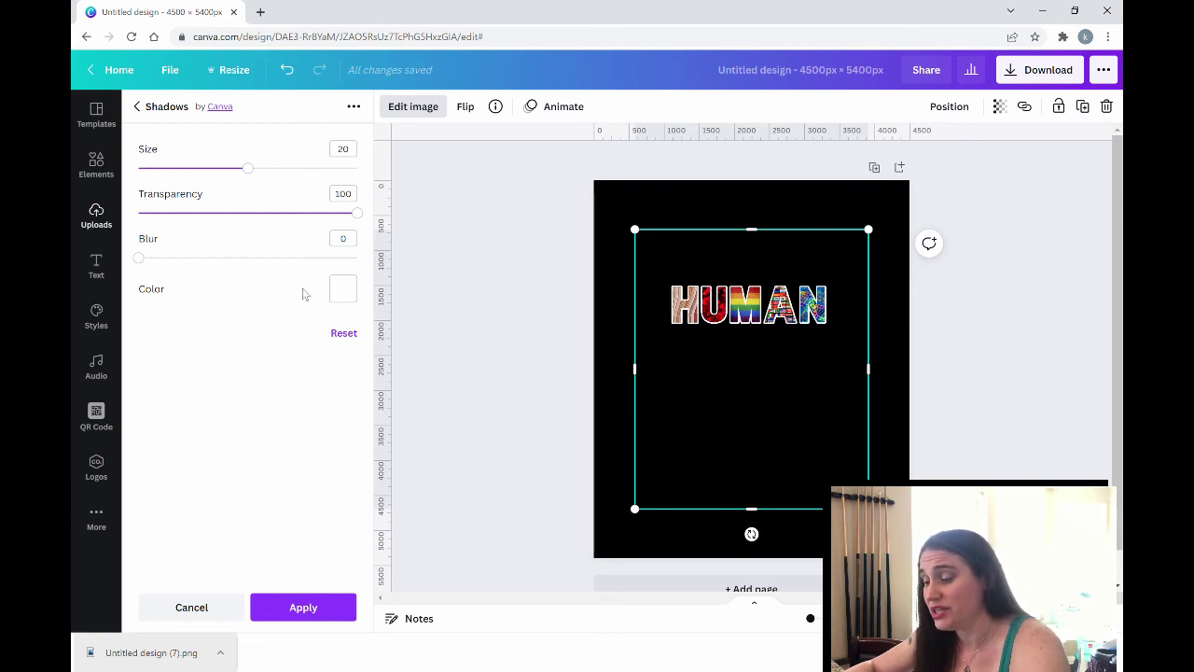
{"action": "left_click", "coordinate": [574, 239]}
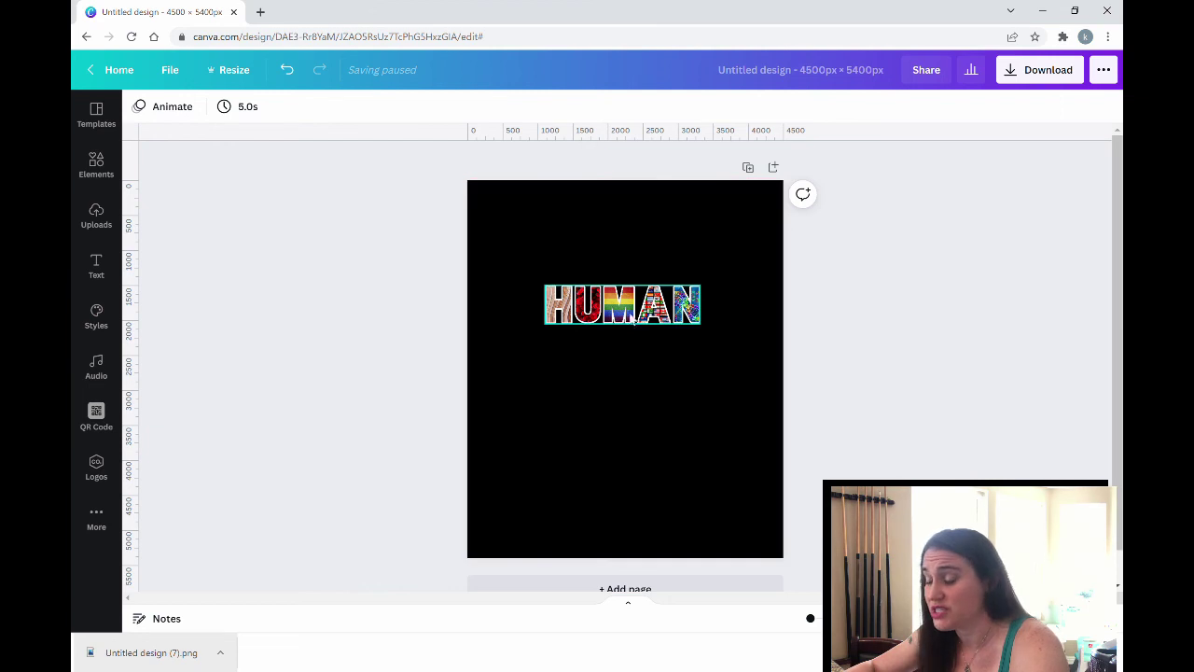
Scale HUMAN to about 4071 × 1015 px and centre it near the top of the page.
{"action": "left_click_drag", "start_coordinate": [642, 306], "coordinate": [762, 270]}
{"action": "left_click_drag", "start_coordinate": [556, 286], "coordinate": [491, 271]}
{"action": "left_click_drag", "start_coordinate": [774, 270], "coordinate": [774, 262]}
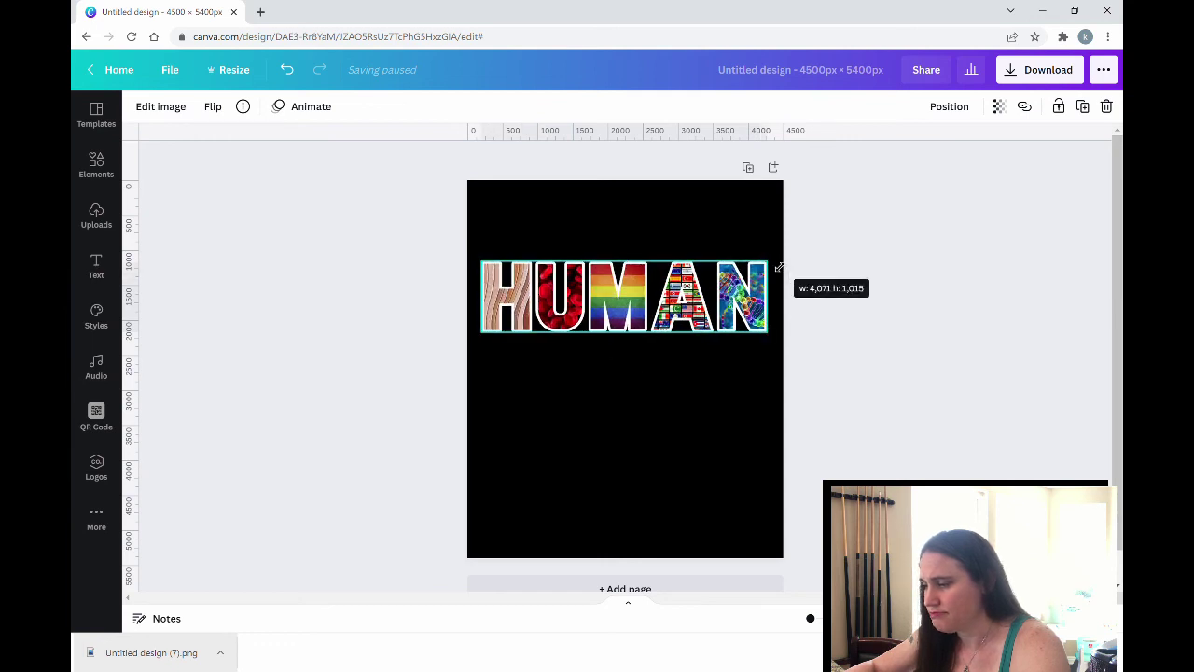
{"action": "left_click", "coordinate": [695, 391]}
{"action": "left_click_drag", "start_coordinate": [662, 312], "coordinate": [667, 255]}
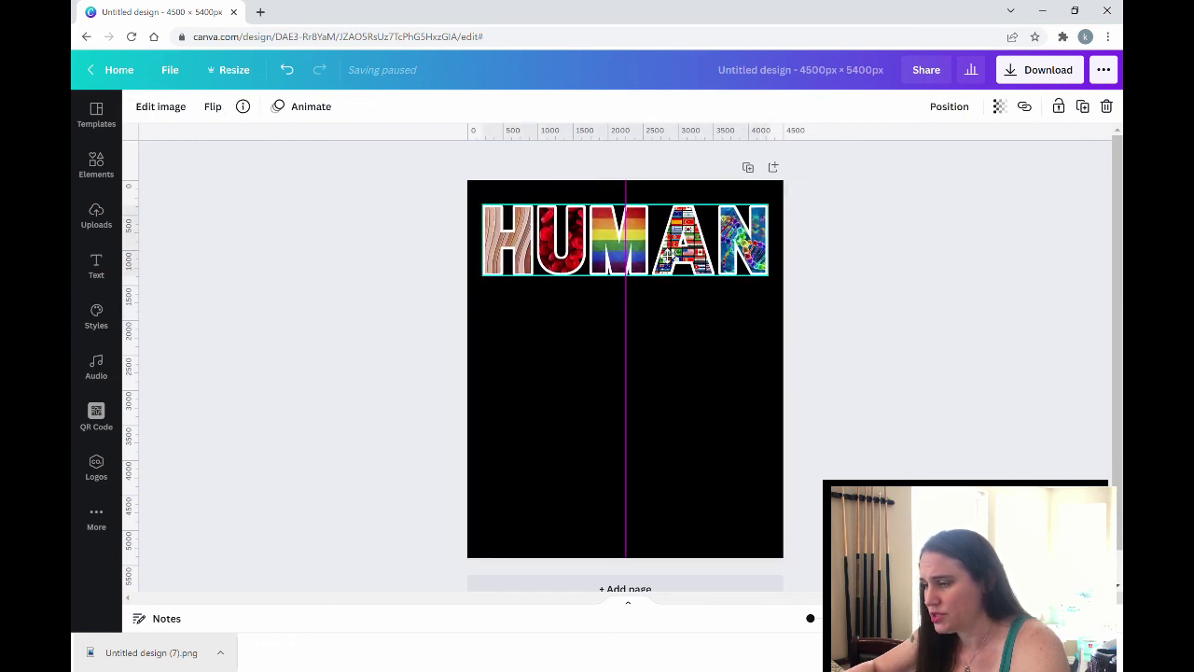
{"action": "left_click_drag", "start_coordinate": [670, 253], "coordinate": [670, 254]}
{"action": "left_click", "coordinate": [663, 362]}
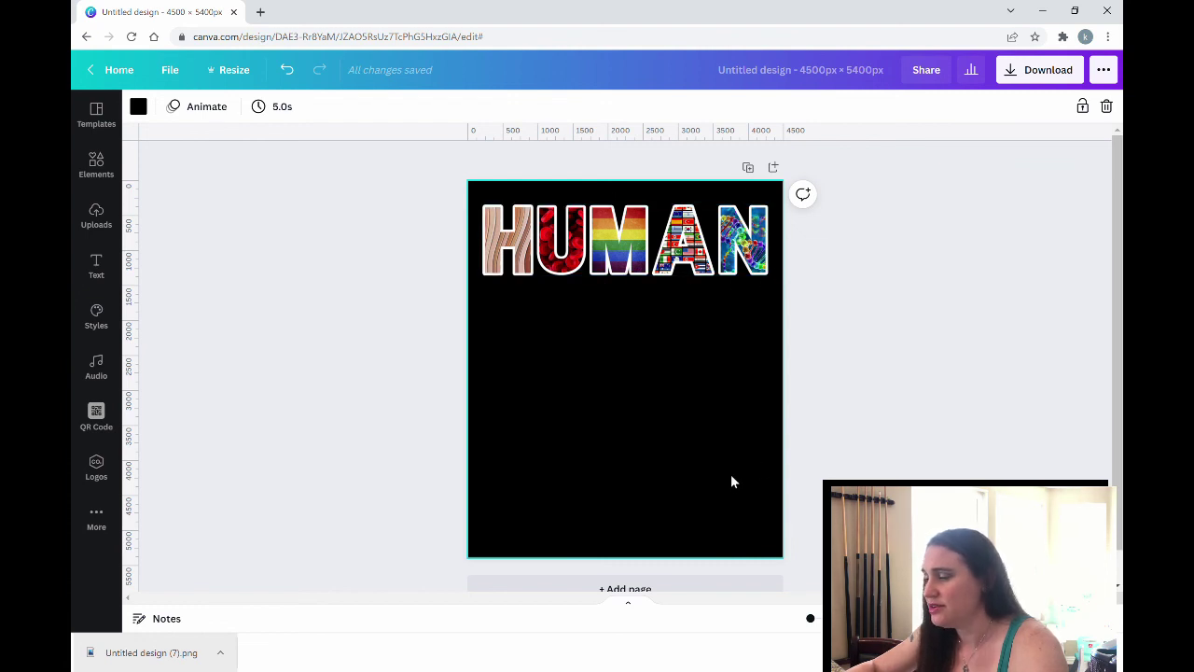
Retitle the design 'human' and choose a PNG export with transparent background.
{"action": "left_click", "coordinate": [773, 69]}
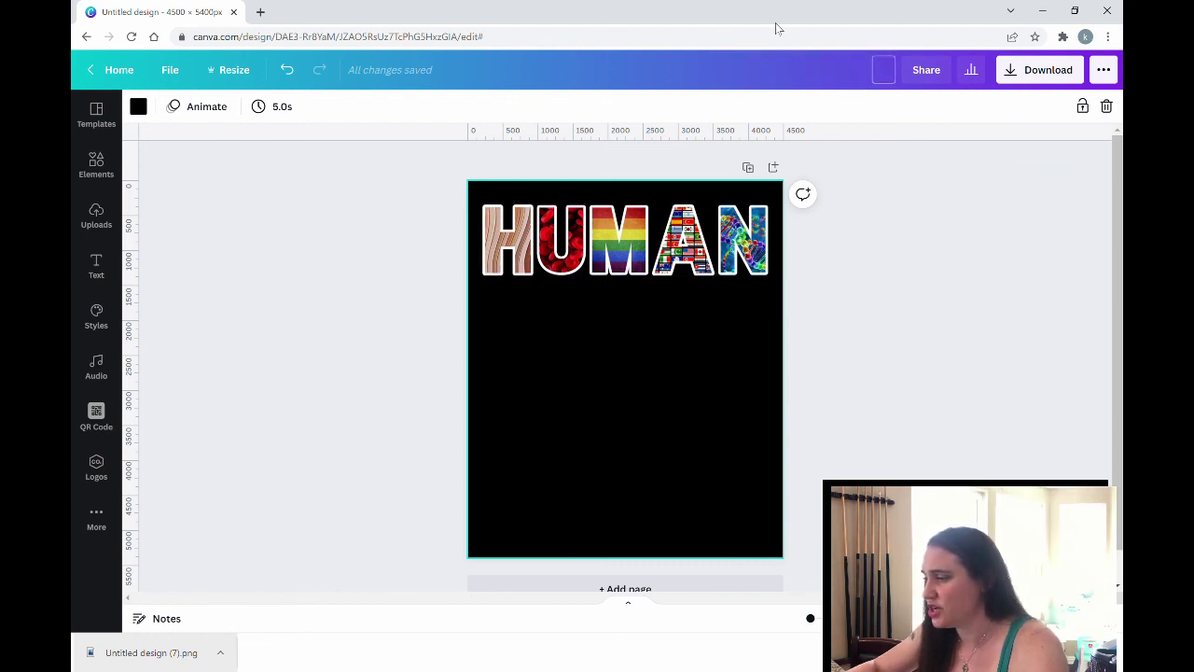
{"action": "type", "text": "hum"}
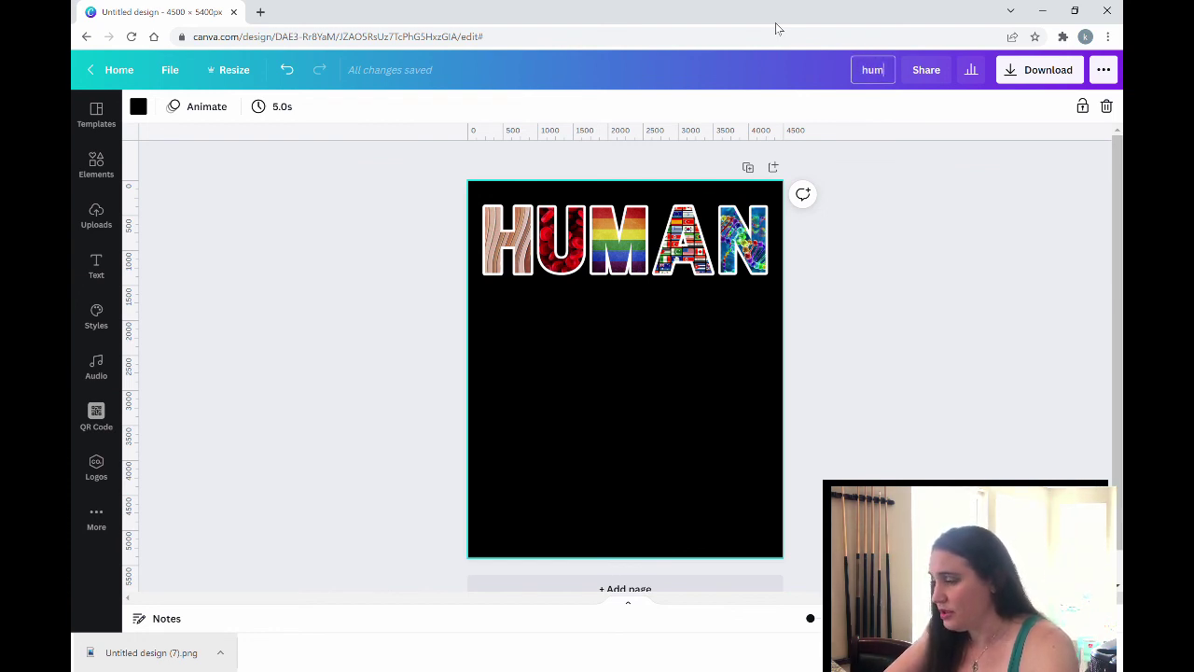
{"action": "type", "text": "an"}
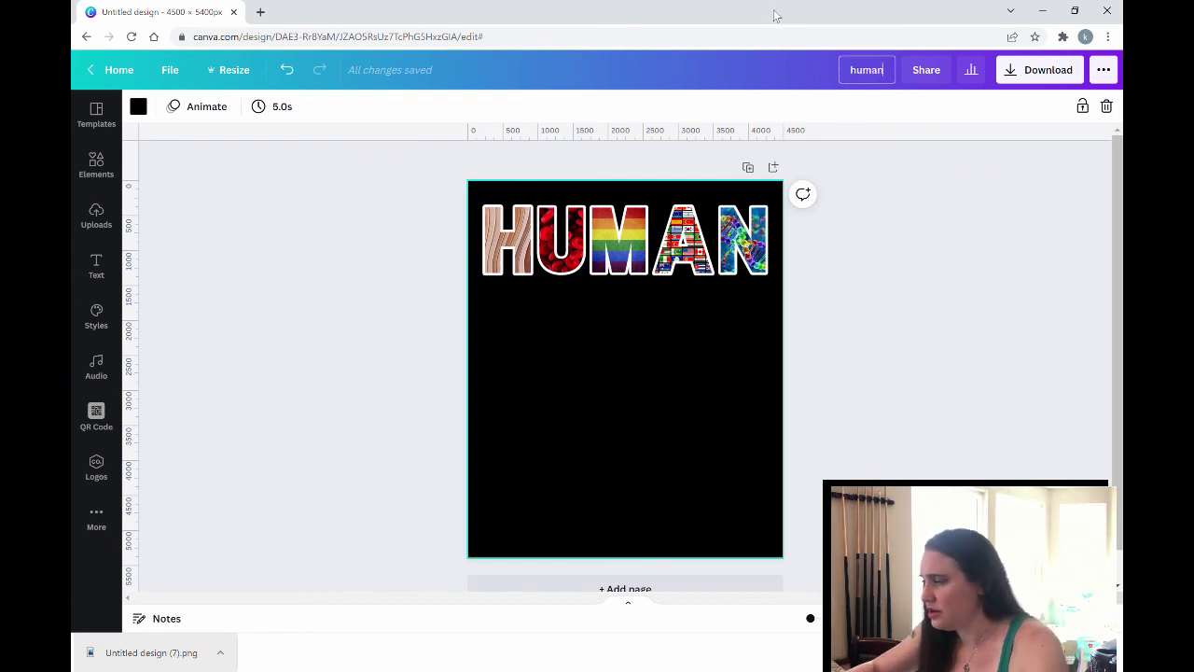
{"action": "left_click", "coordinate": [1037, 71]}
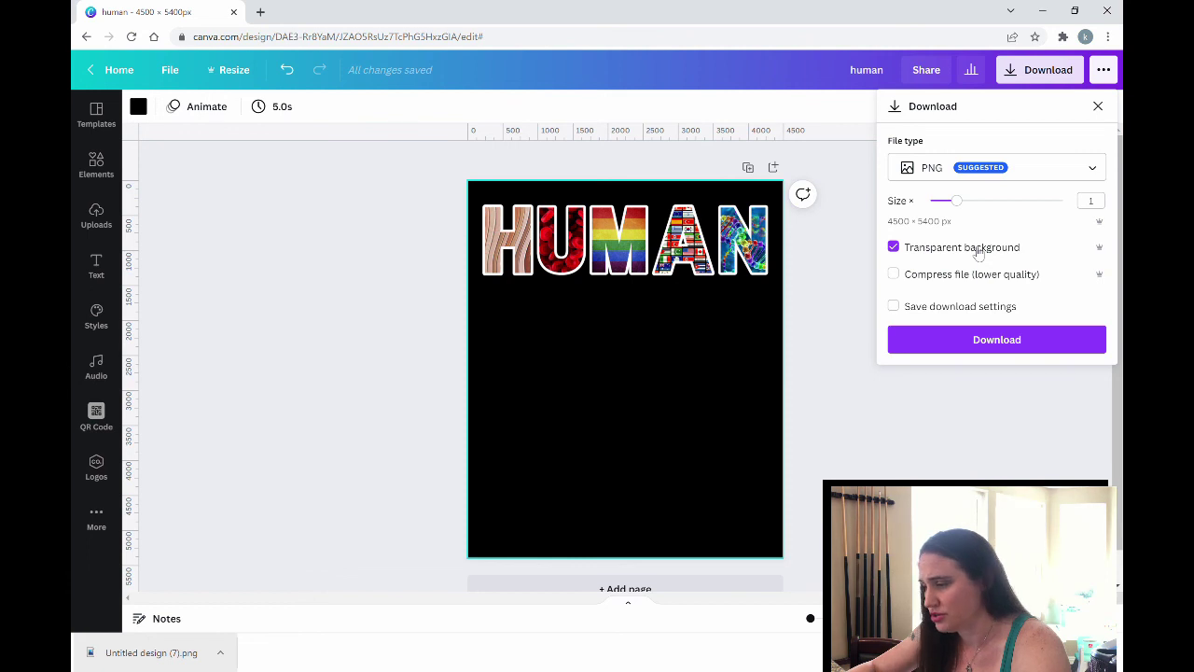
{"action": "left_click", "coordinate": [989, 341]}
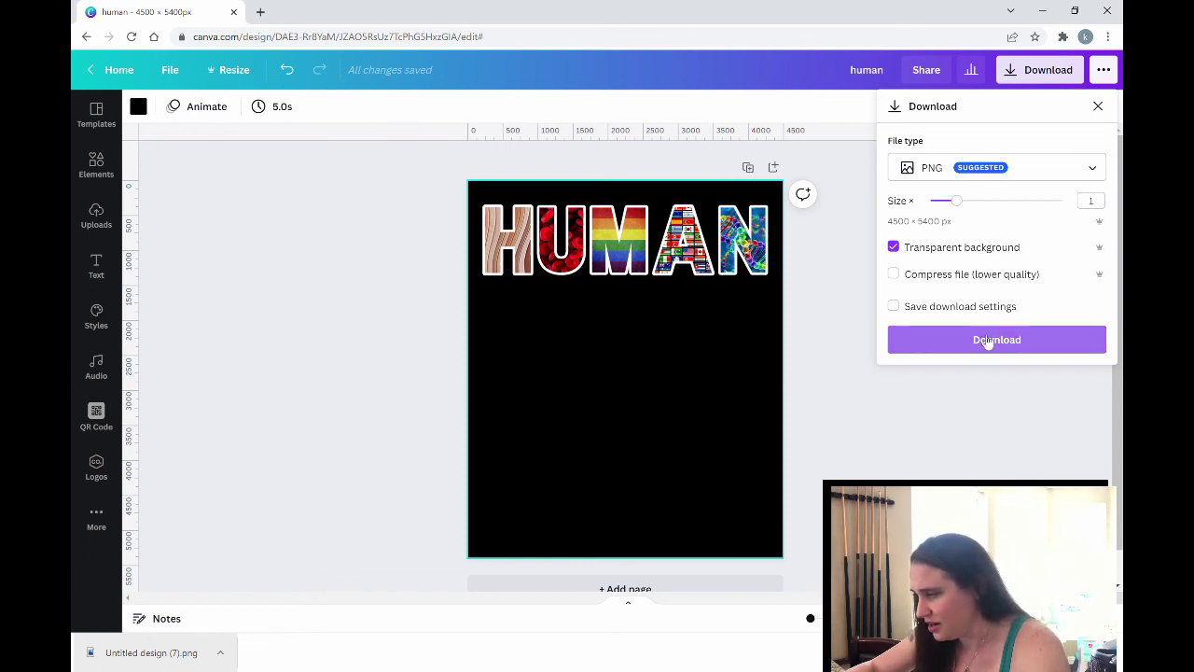